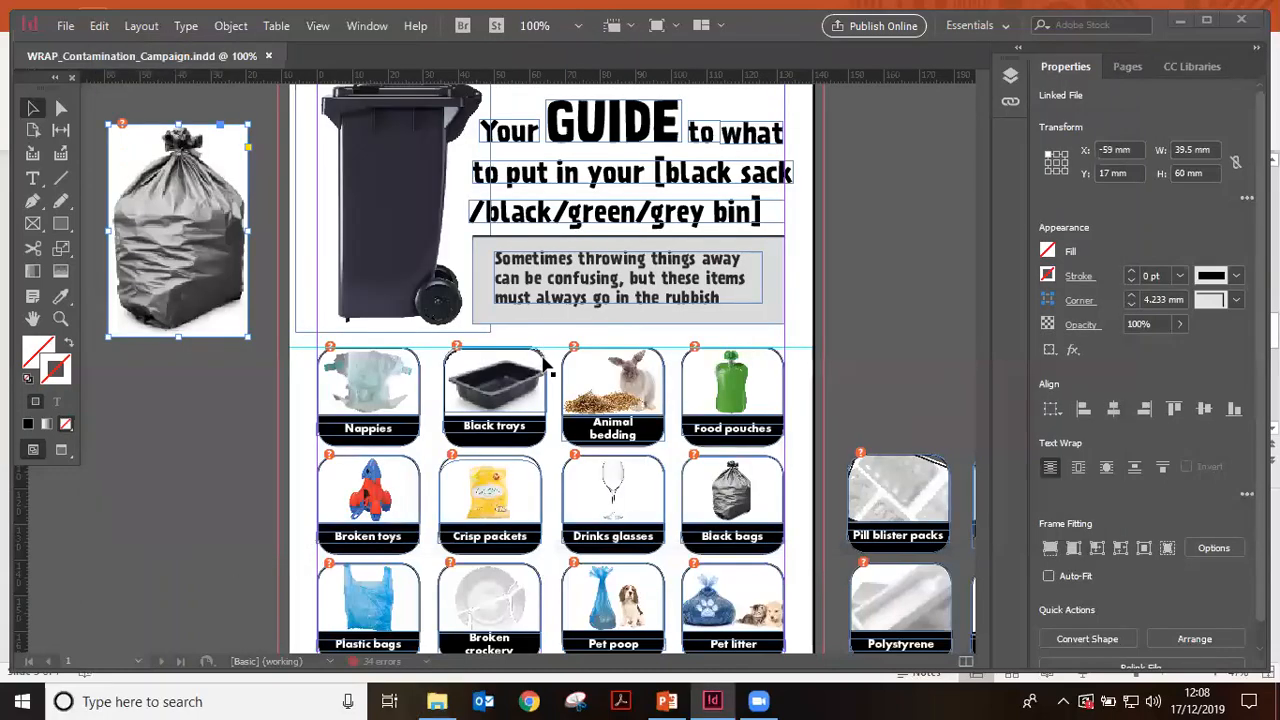
Deselect the black sack image and start relinking the missing Wood image.pdf from the document's links
click(312, 562)
click(875, 300)
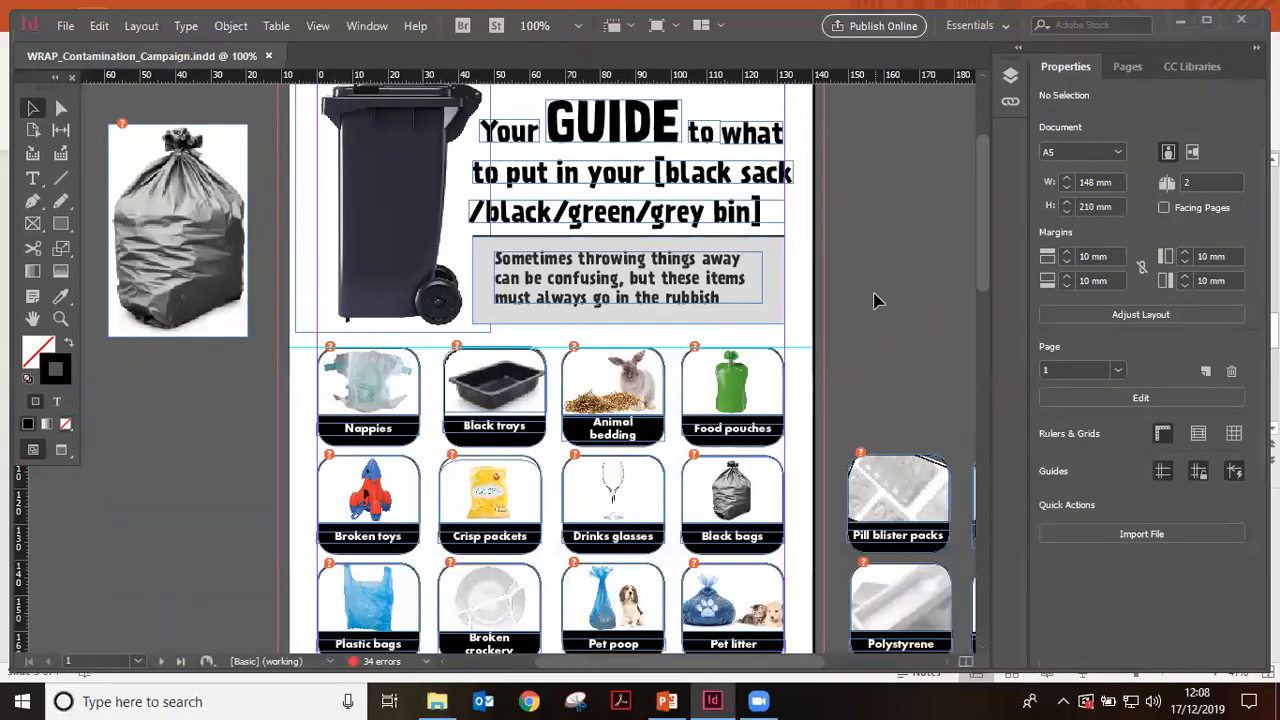
scroll(875, 300, up, 1)
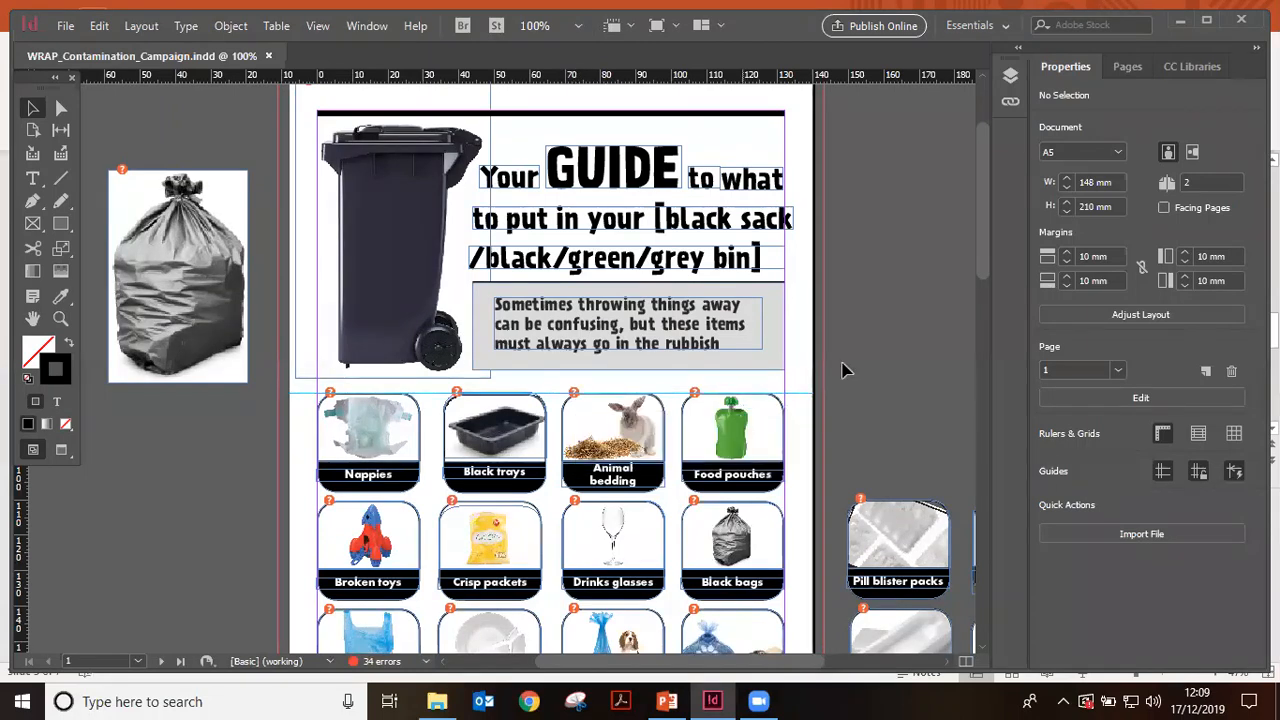
click(1010, 104)
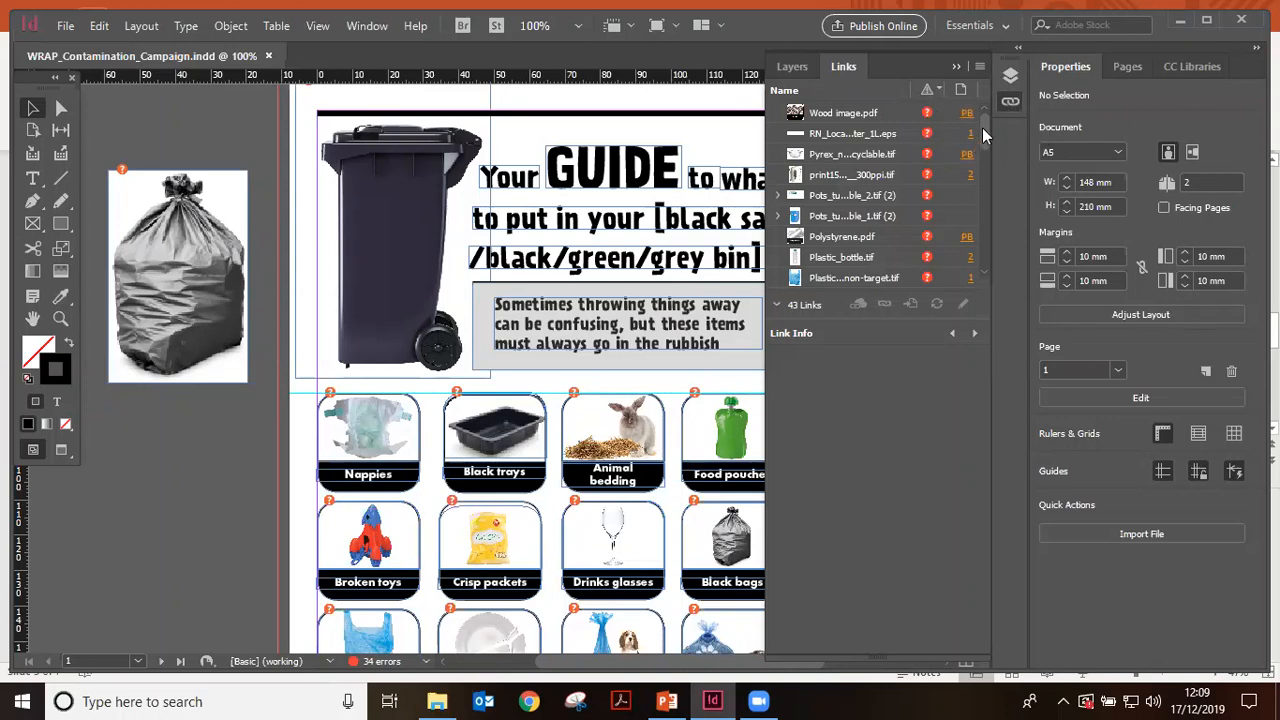
mouse_move(982, 127)
mouse_down()
mouse_move(984, 263)
mouse_move(990, 118)
mouse_up()
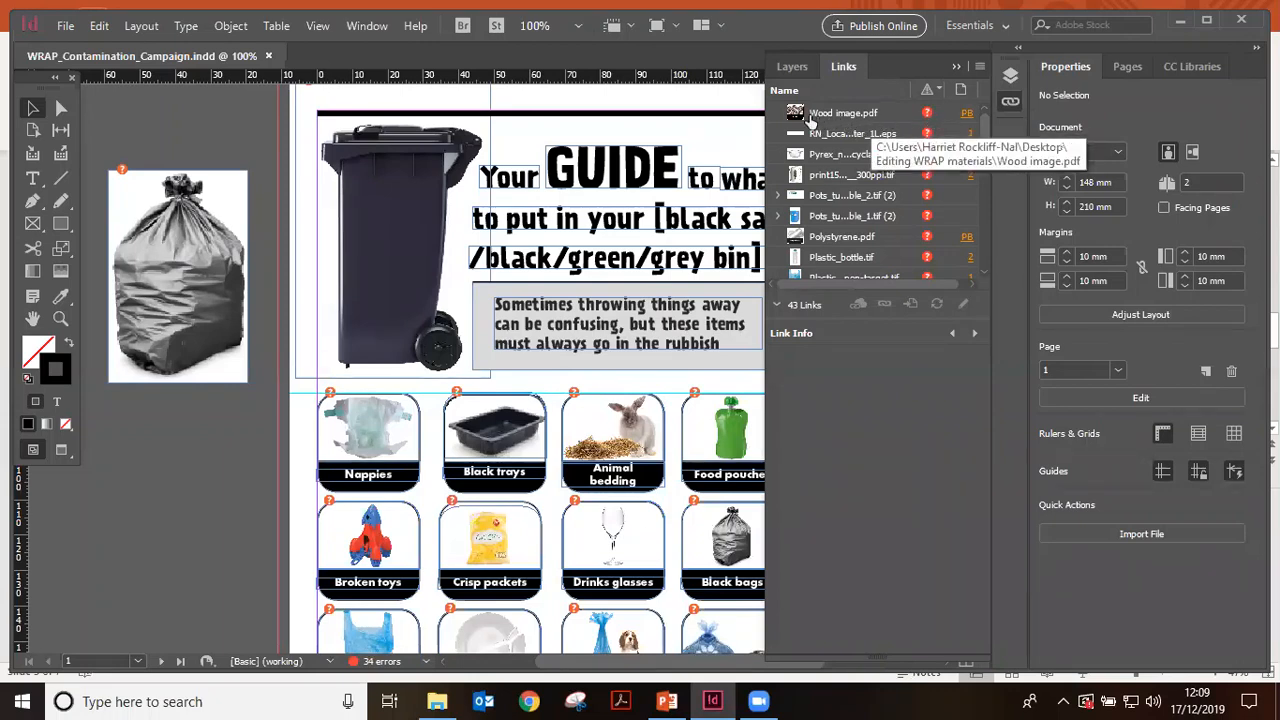
click(927, 117)
click(927, 117)
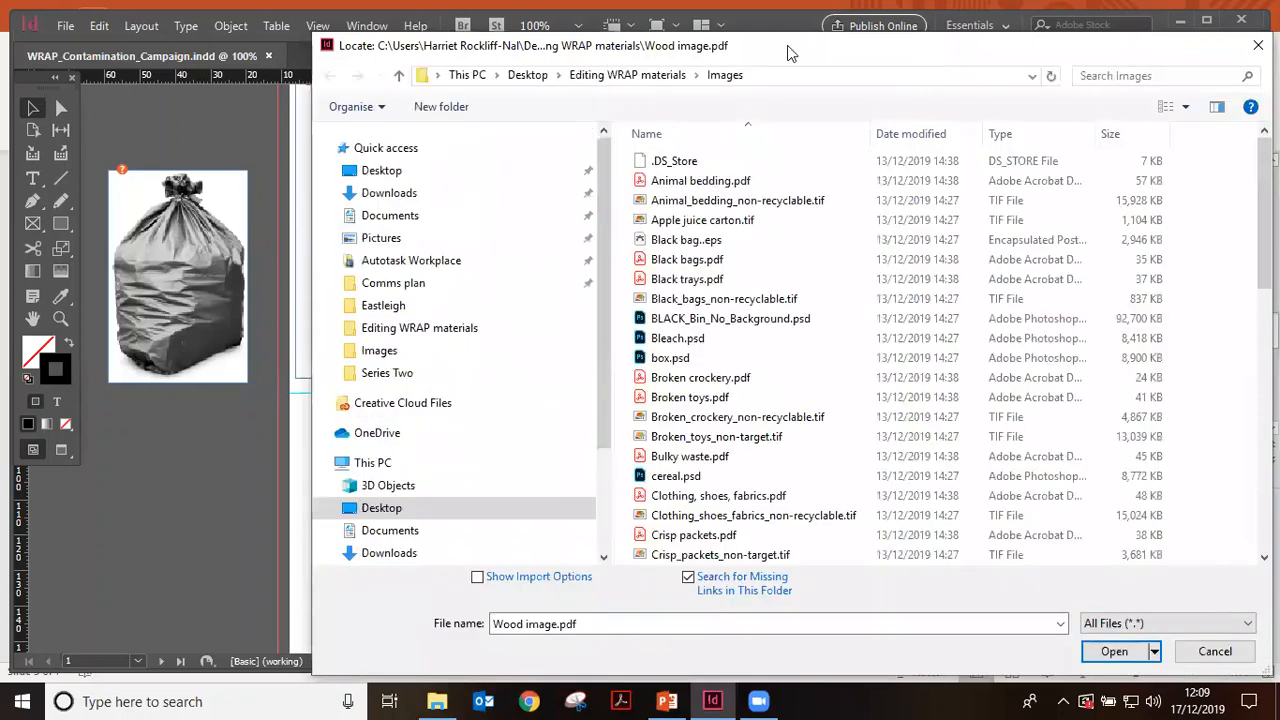
Relink Wood image.pdf to the copy in Editing WRAP materials > Images, with the search for missing links in that folder enabled
drag(787, 45, 669, 27)
click(525, 58)
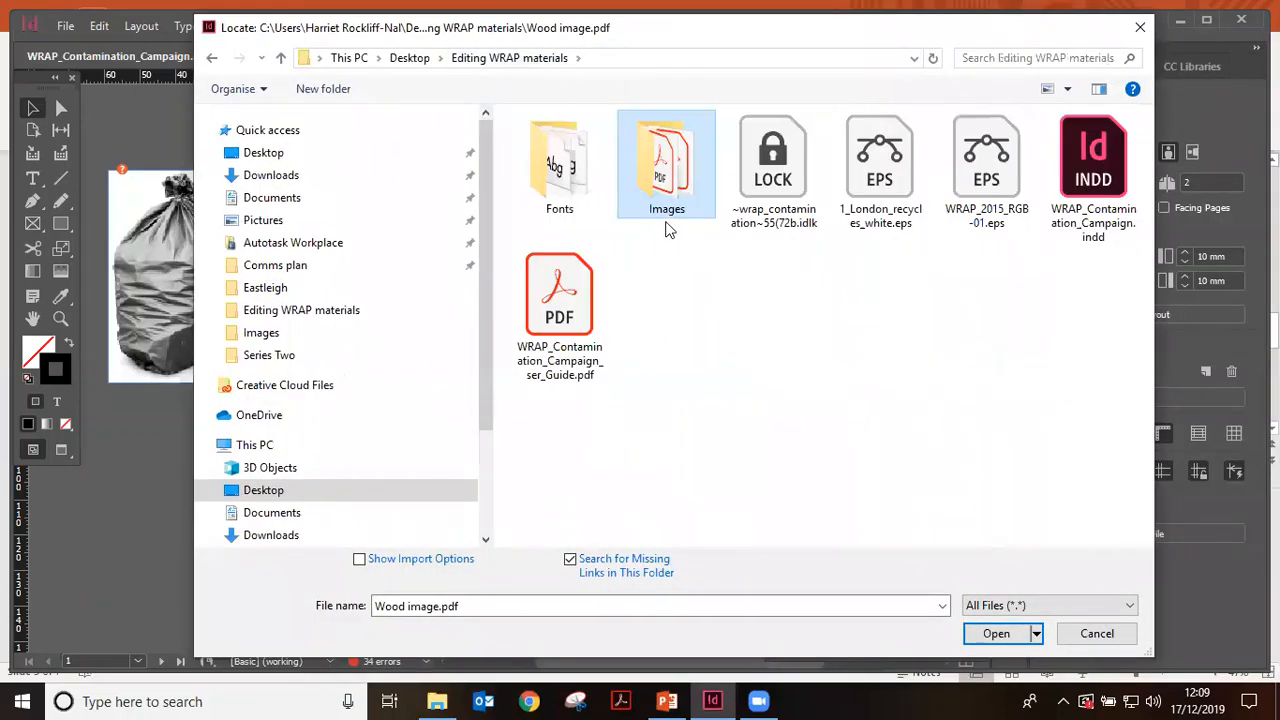
double_click(686, 167)
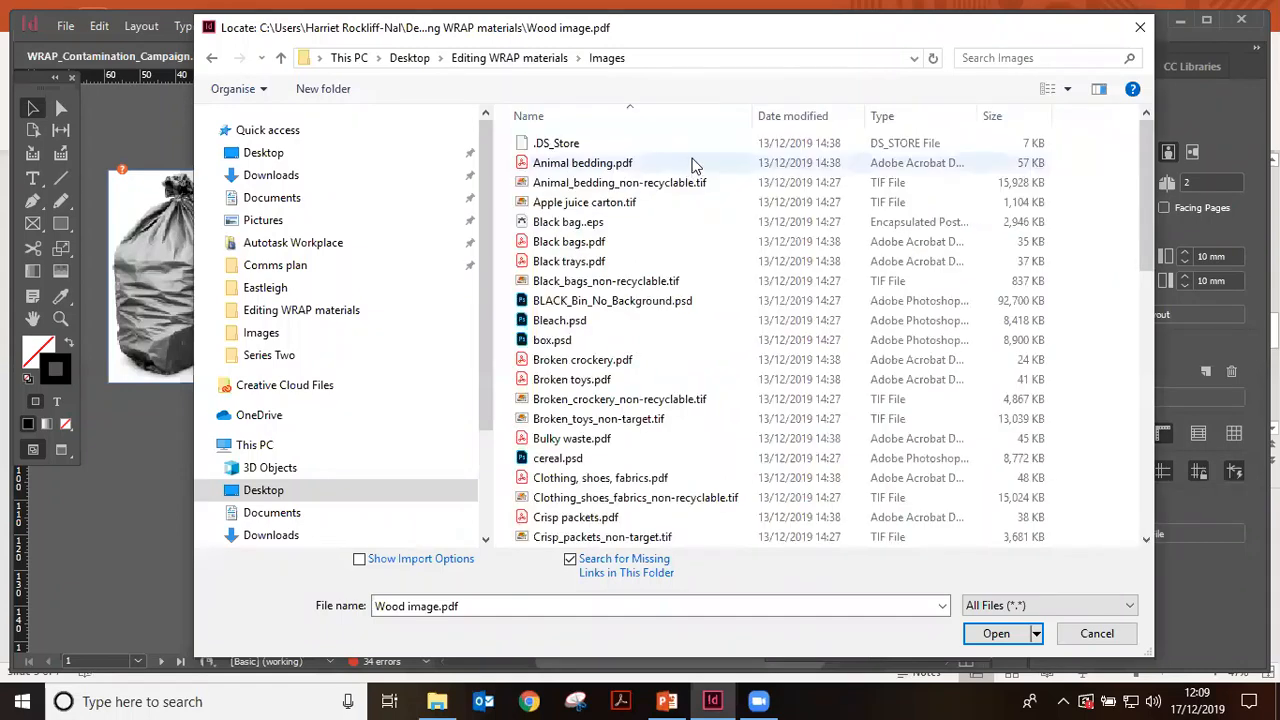
scroll(705, 201, down, 9)
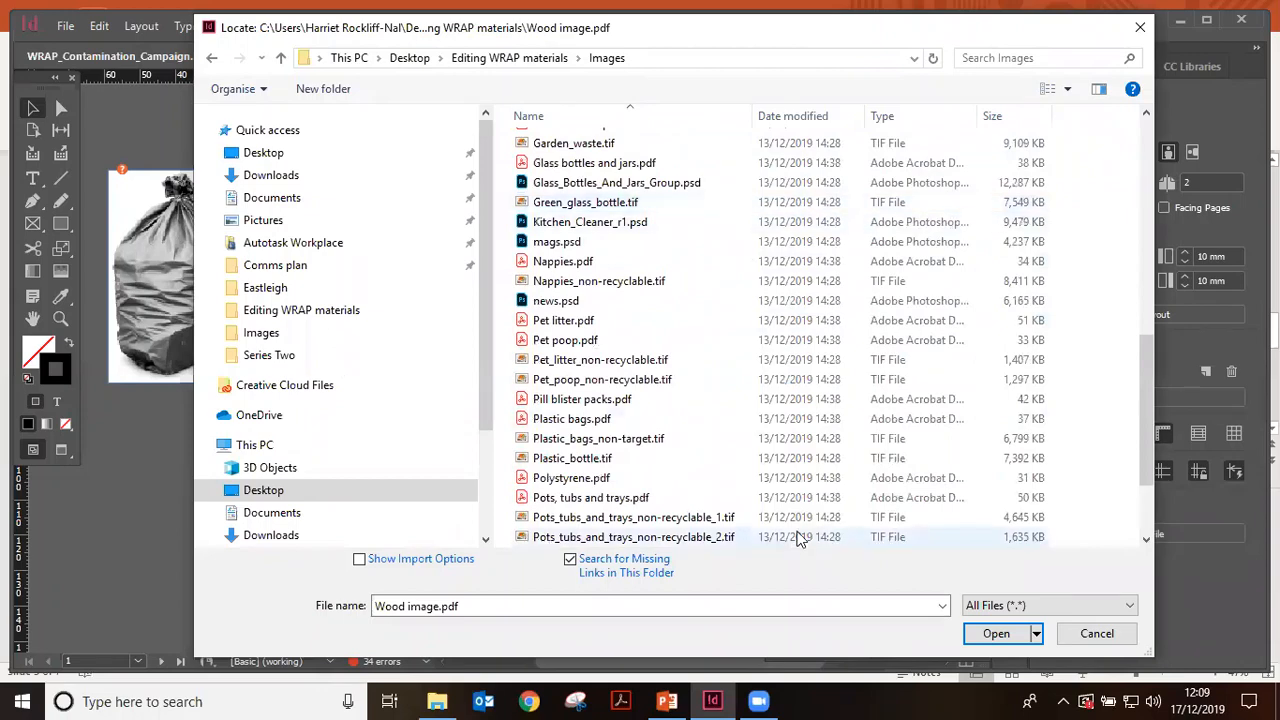
click(818, 604)
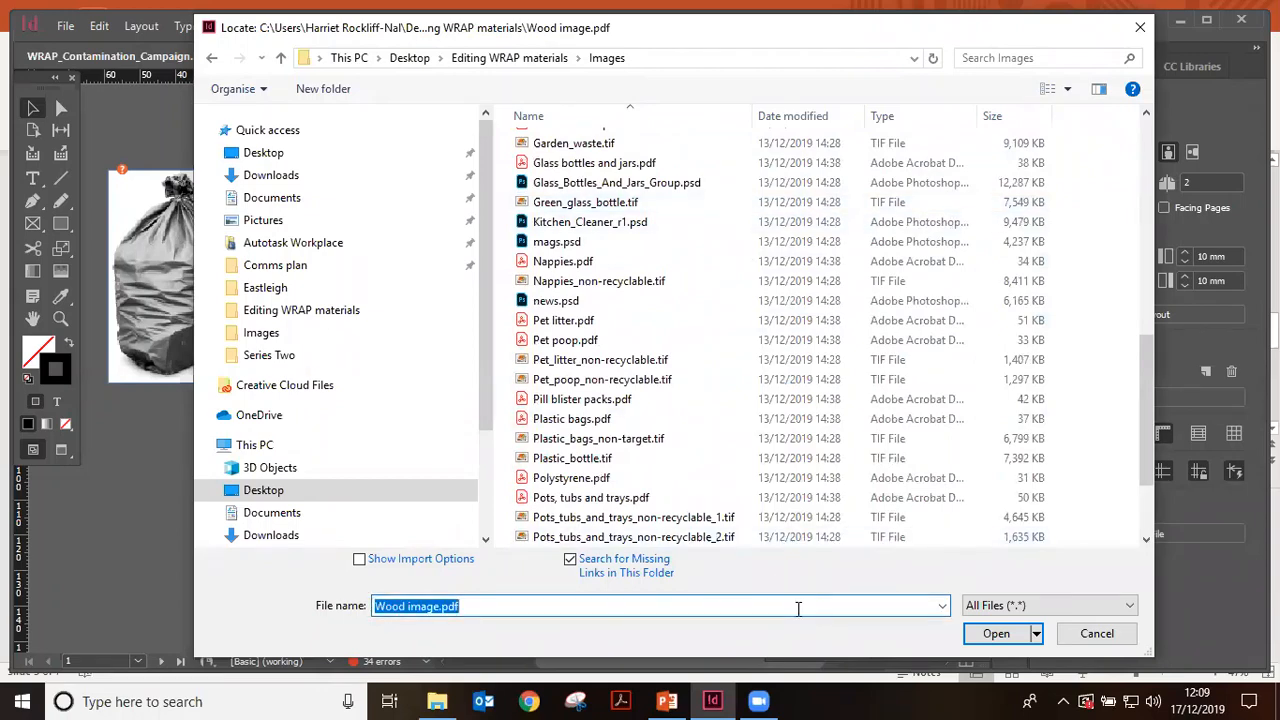
click(996, 634)
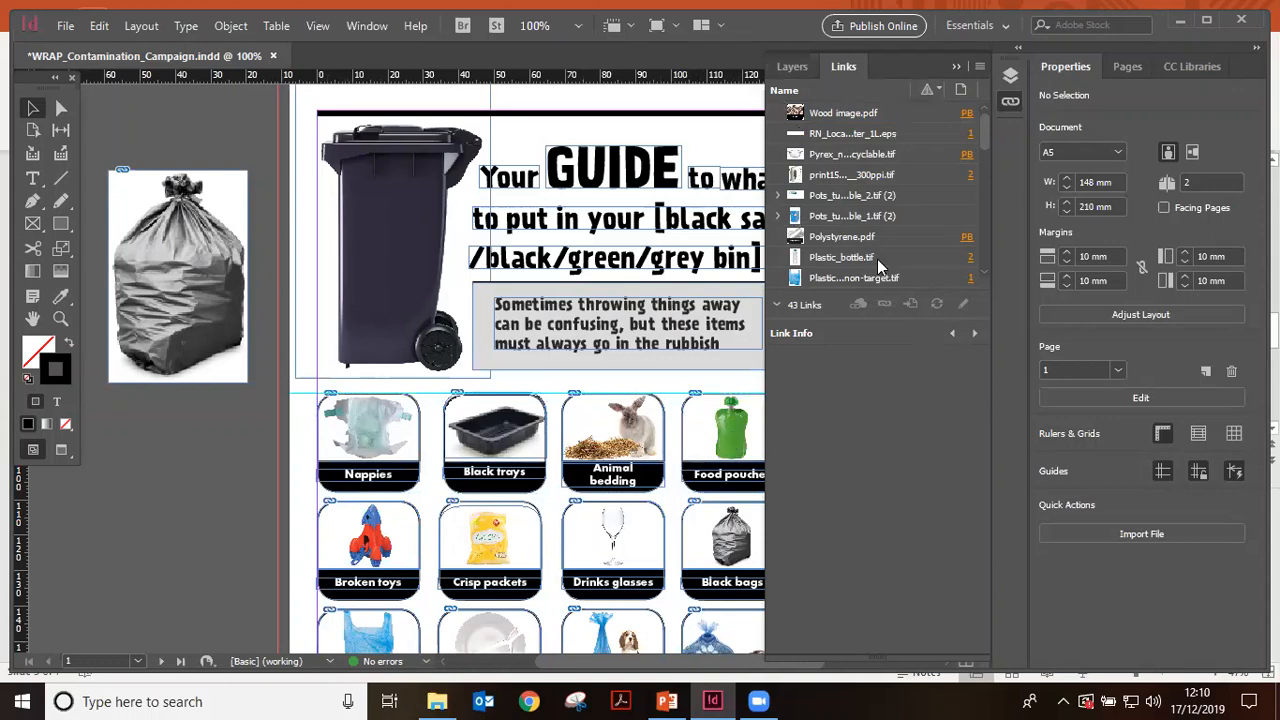
click(957, 68)
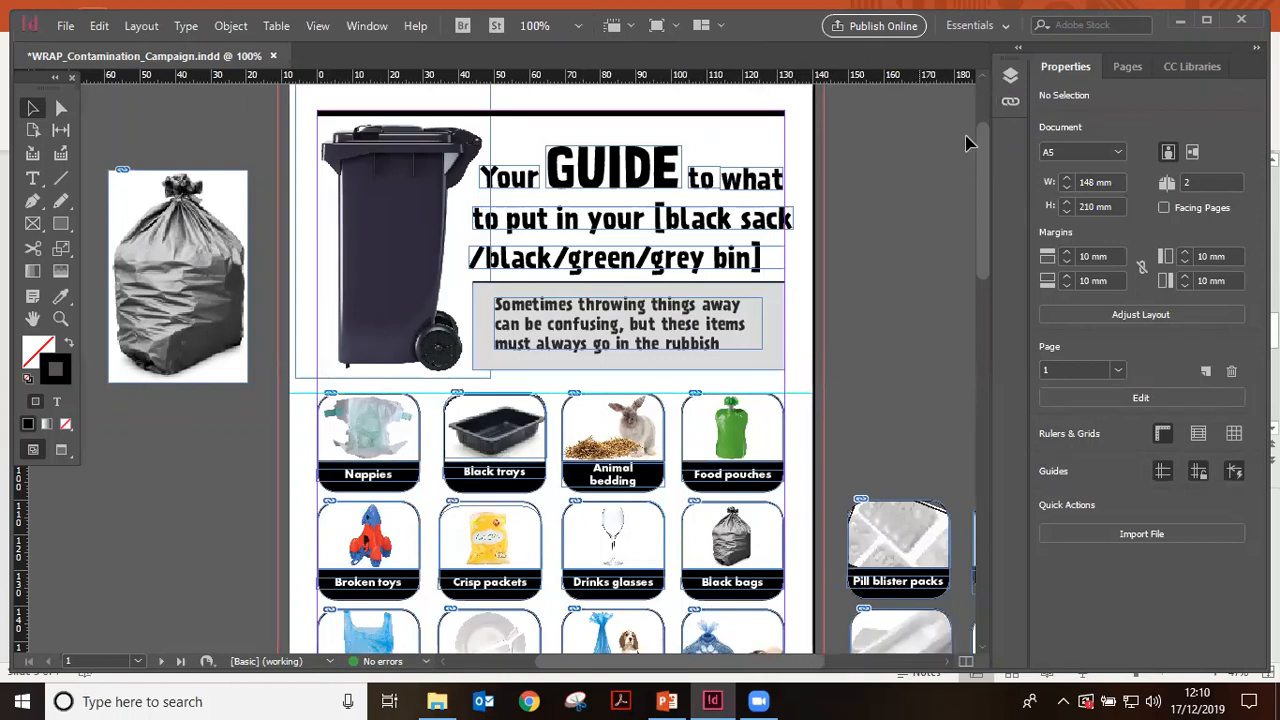
click(1011, 103)
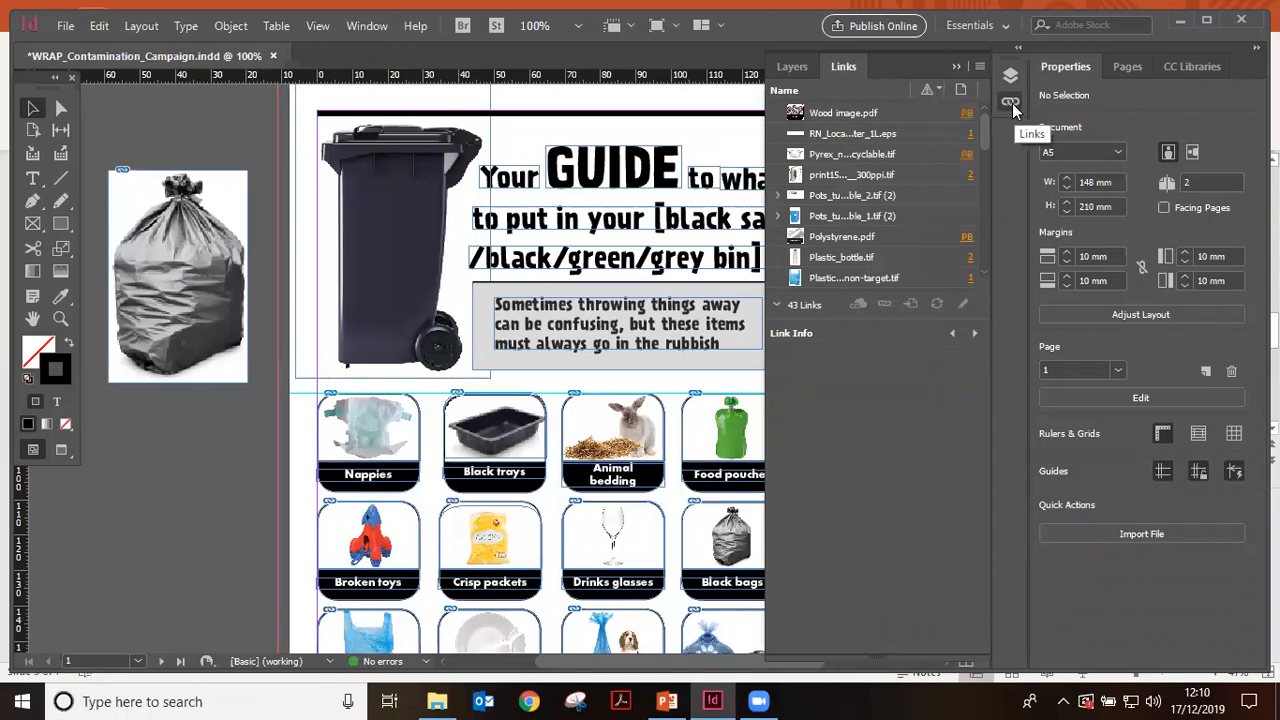
click(956, 68)
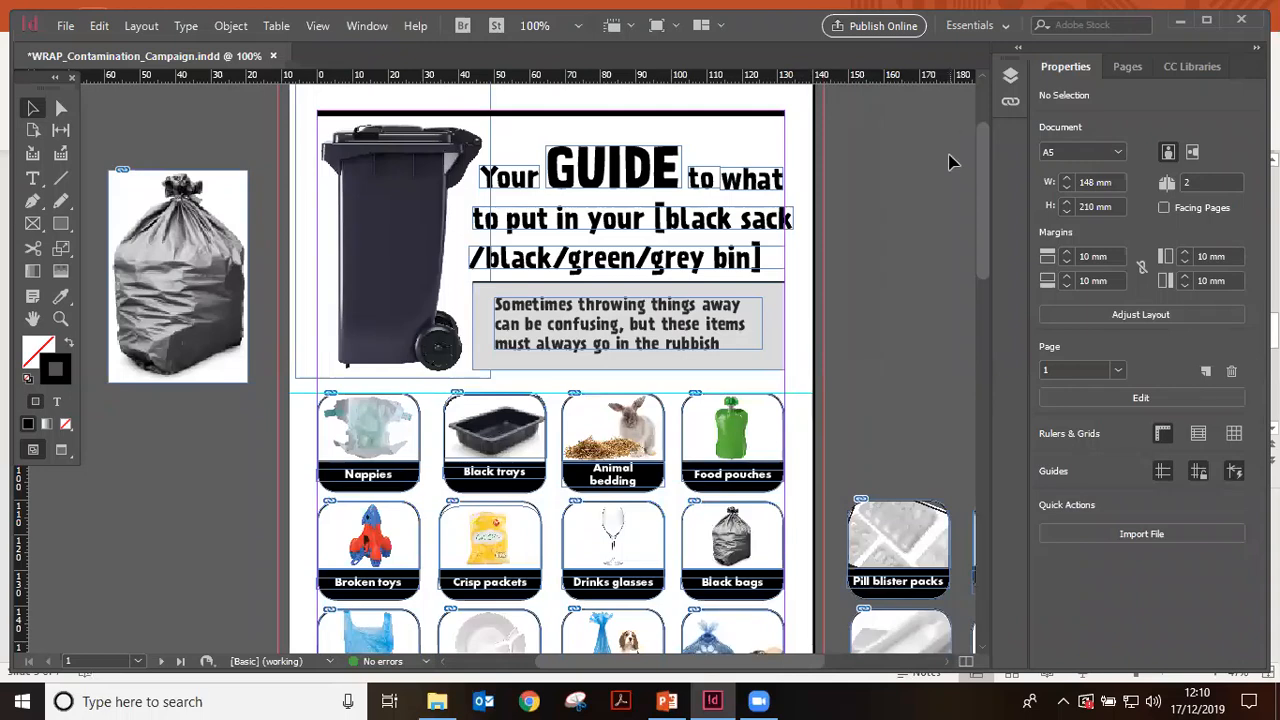
scroll(984, 178, up, 1)
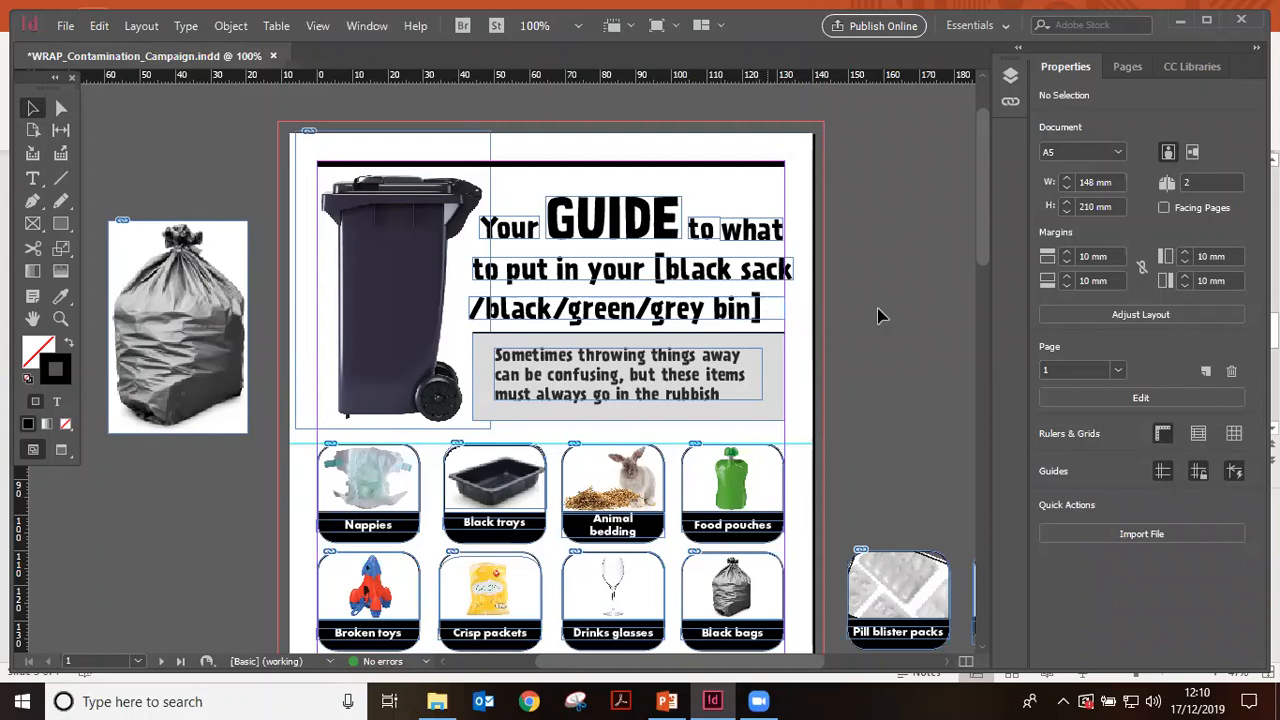
scroll(880, 316, down, 1)
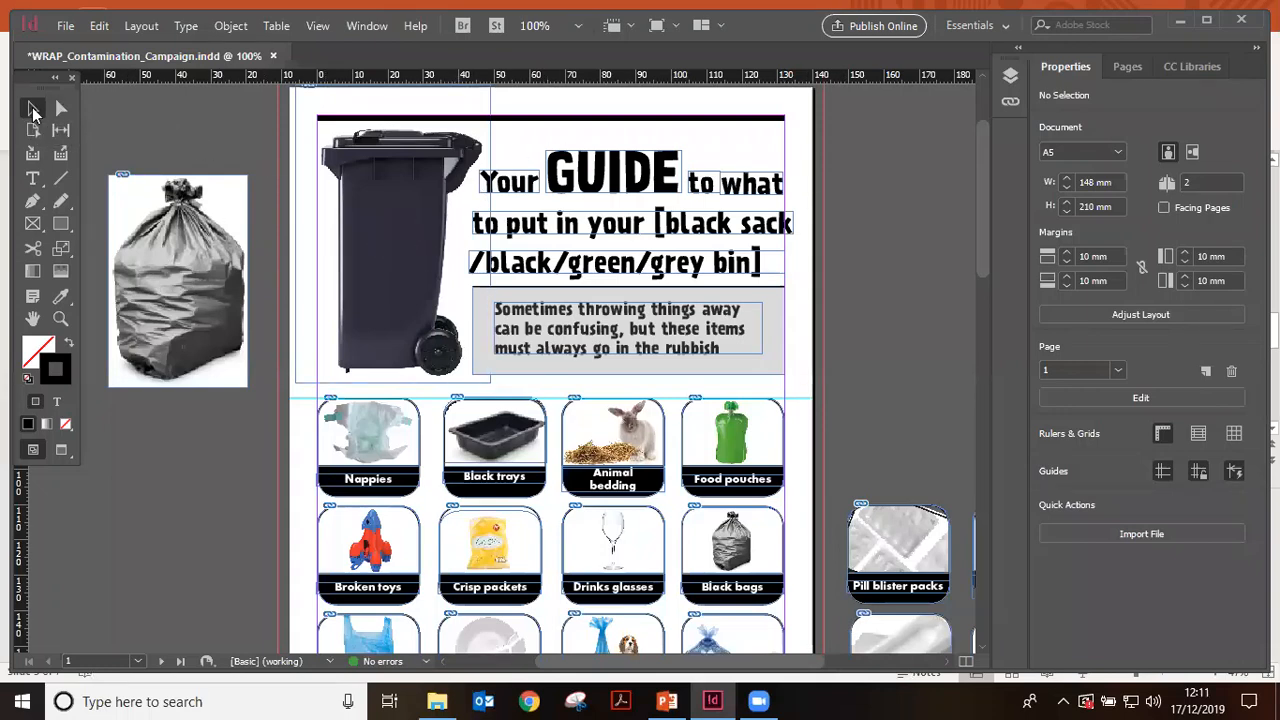
Delete the text "/black/green/grey bin]" from the third line of the leaflet headline
click(742, 263)
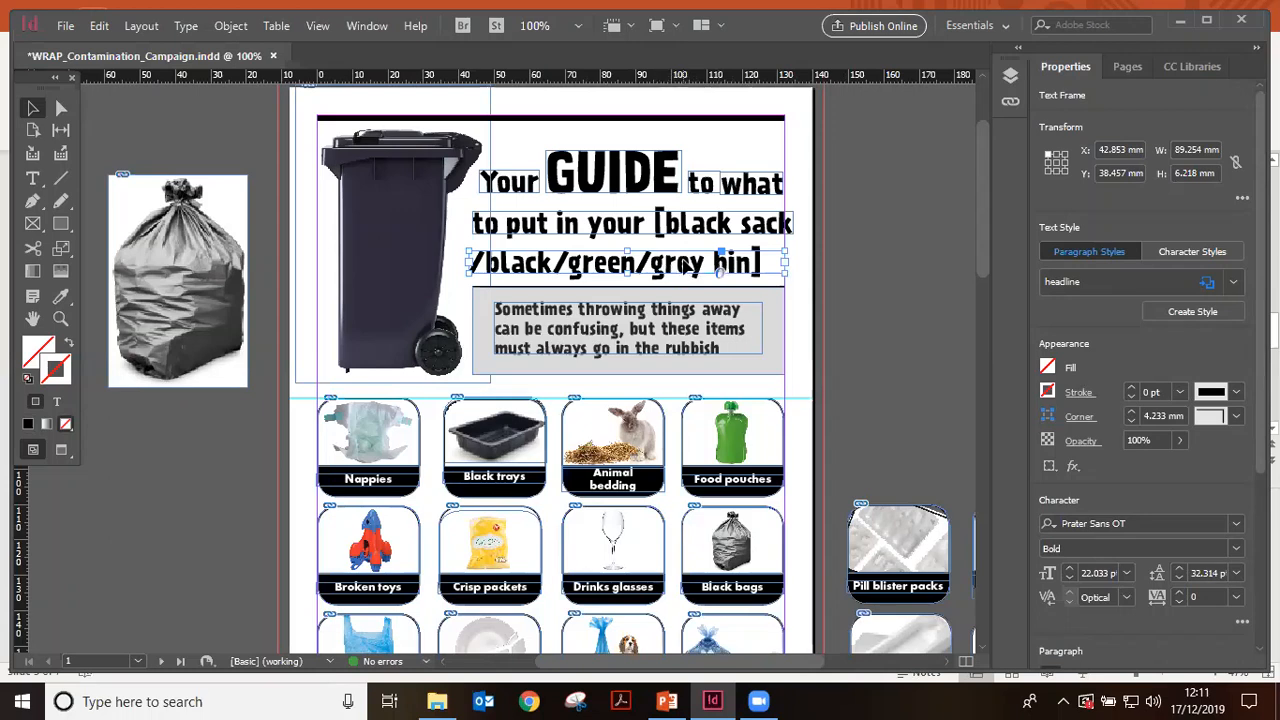
click(30, 181)
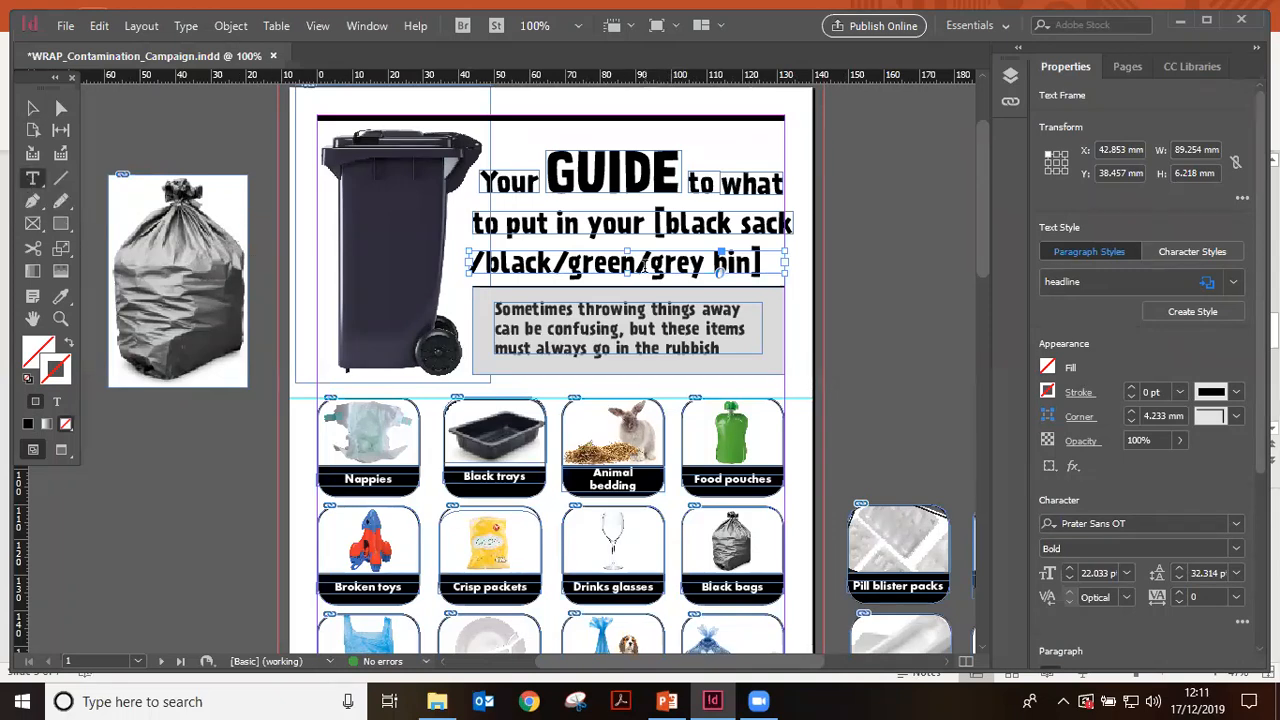
click(764, 265)
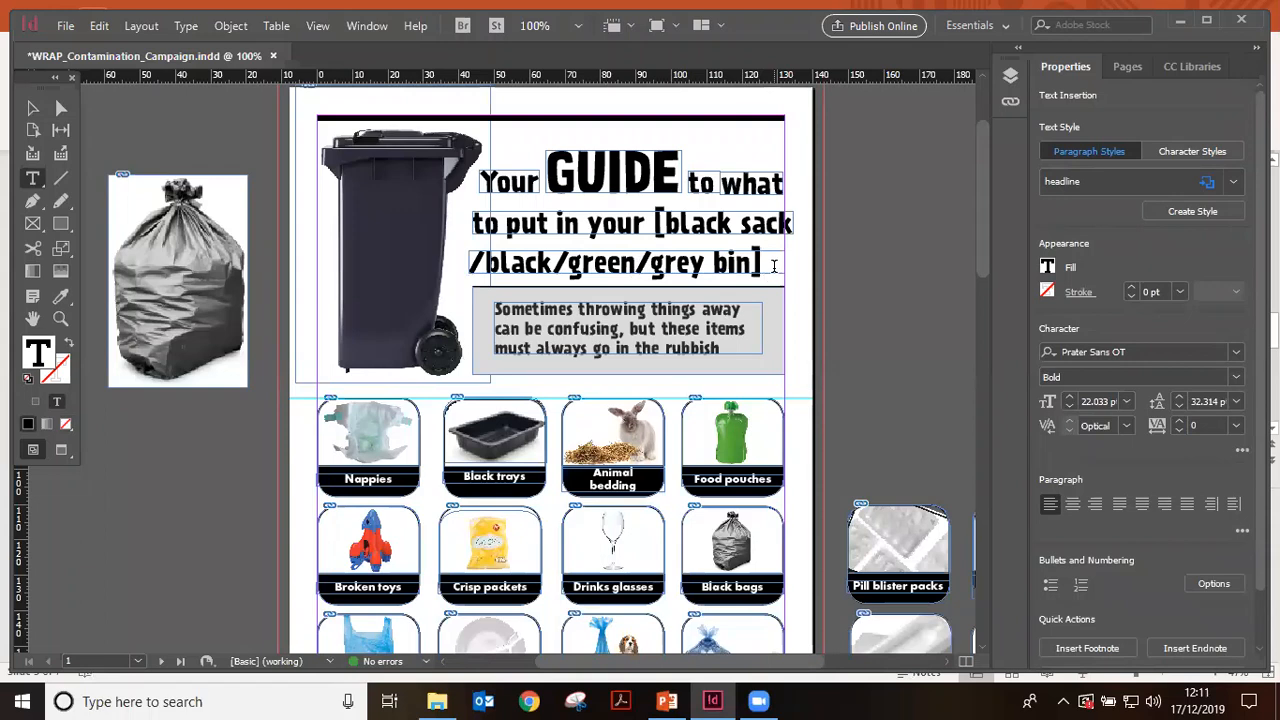
key(BackSpace)
key(BackSpace)
key(BackSpace)
key(BackSpace)
key(BackSpace)
key(BackSpace)
key(BackSpace)
key(BackSpace)
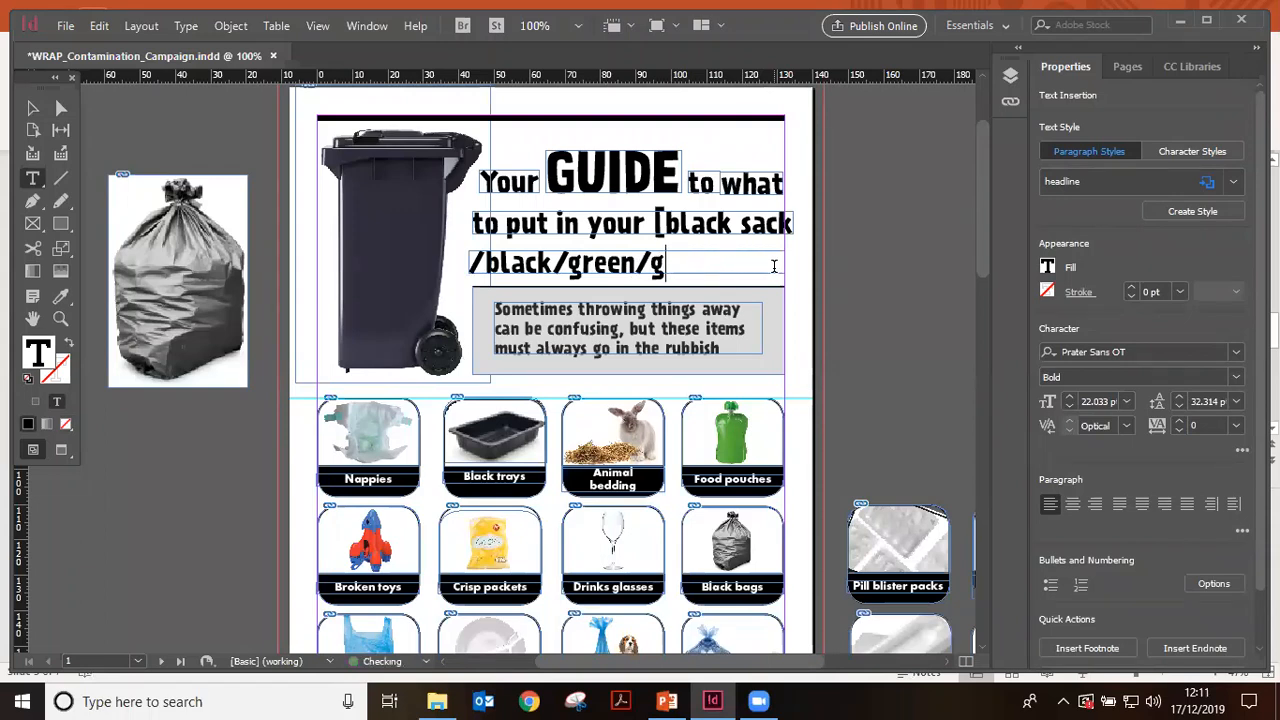
drag(680, 264, 466, 264)
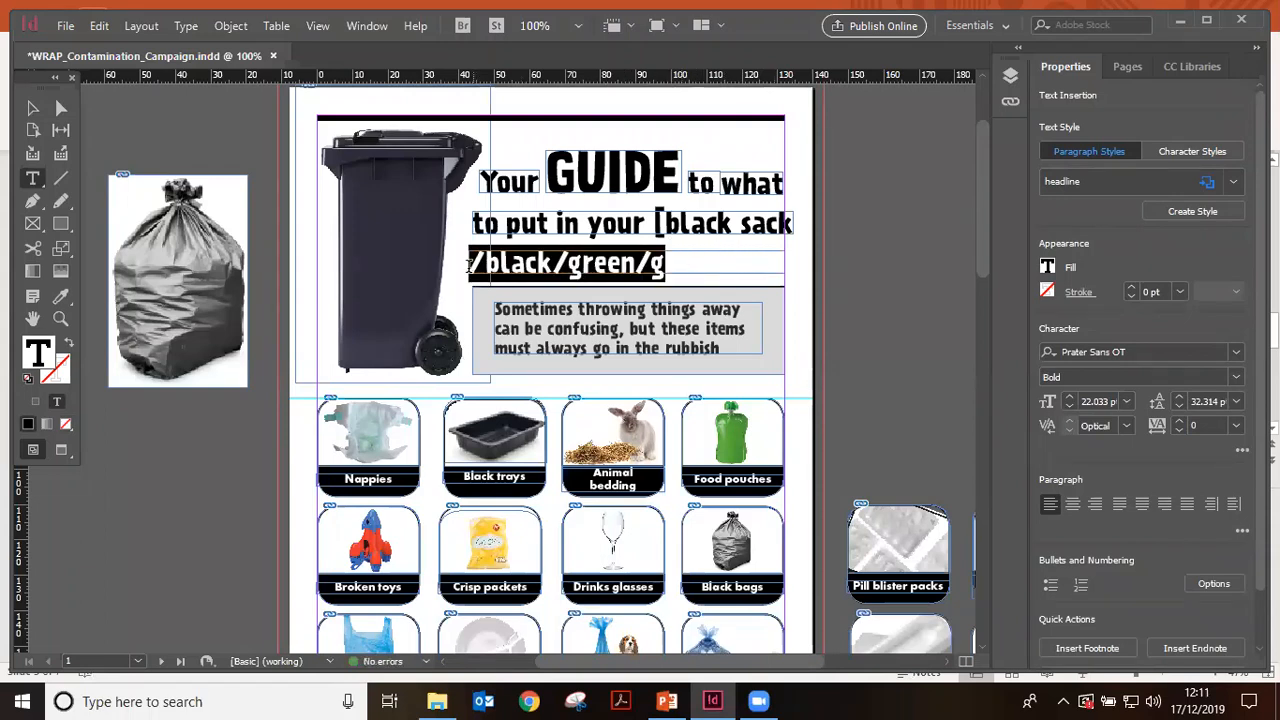
key(BackSpace)
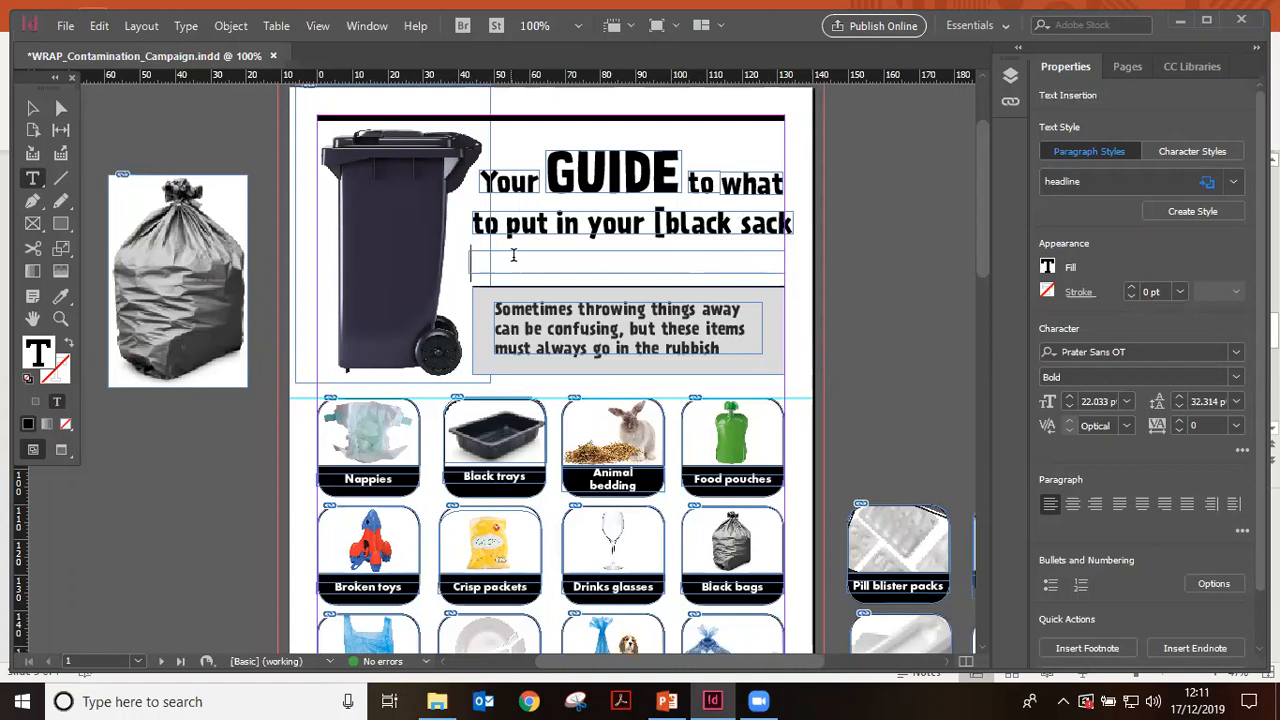
Remove the opening square bracket before "black sack" in the headline's second line and deselect the text frame
click(32, 110)
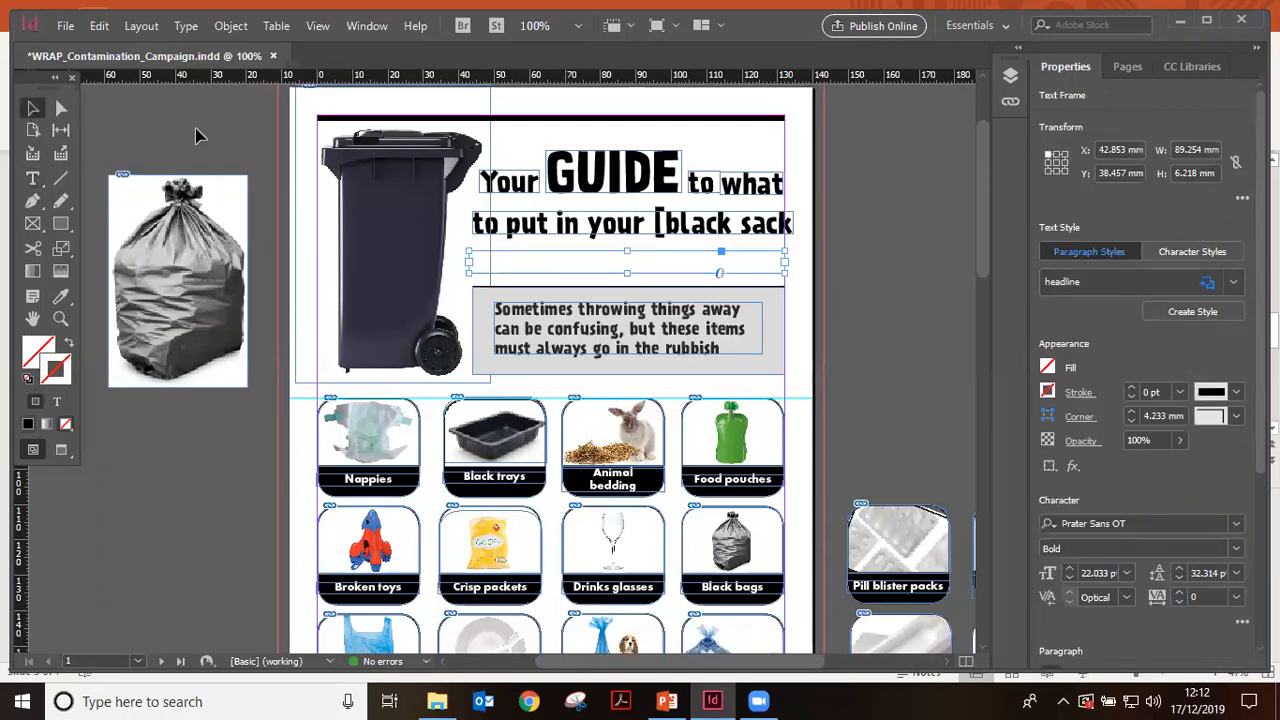
click(713, 228)
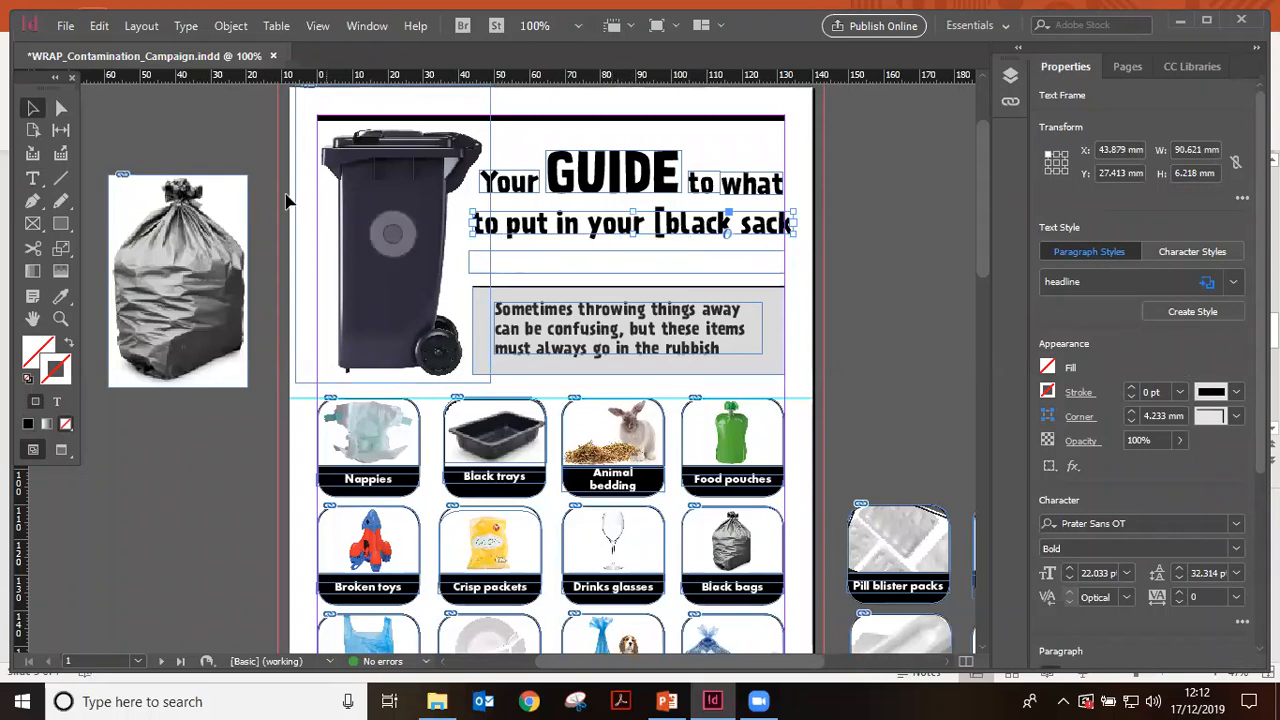
click(35, 179)
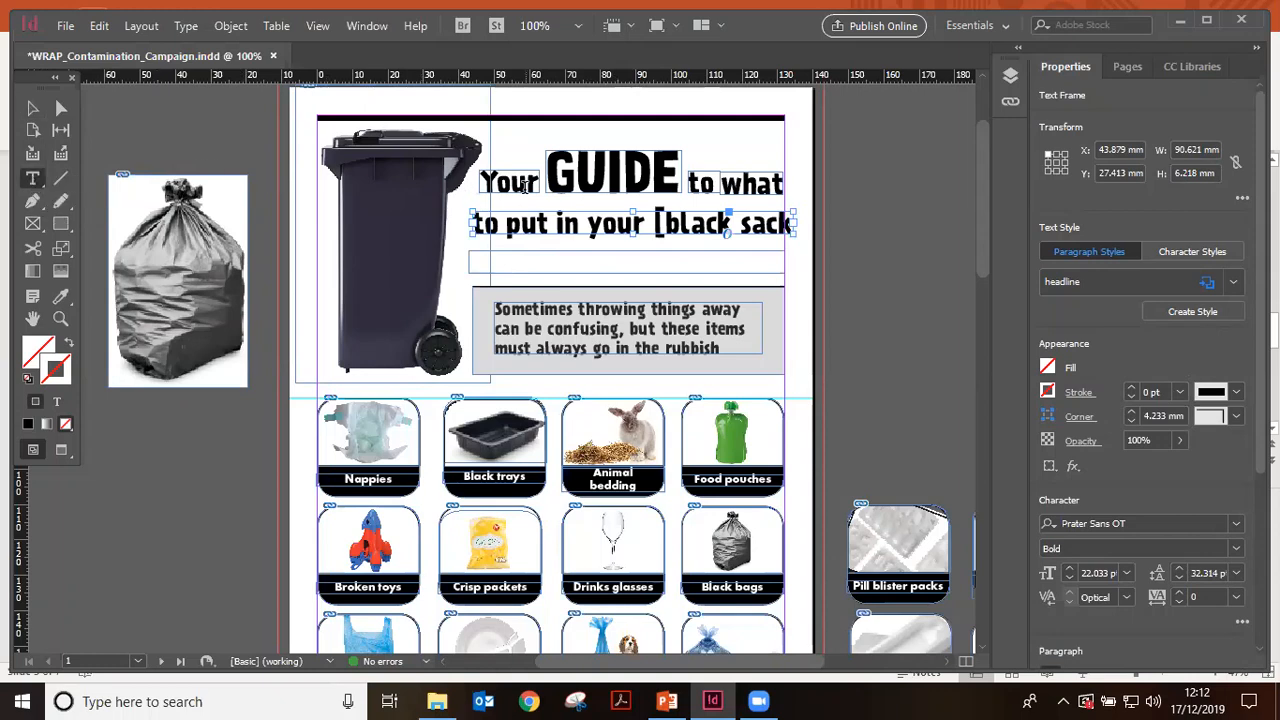
click(662, 224)
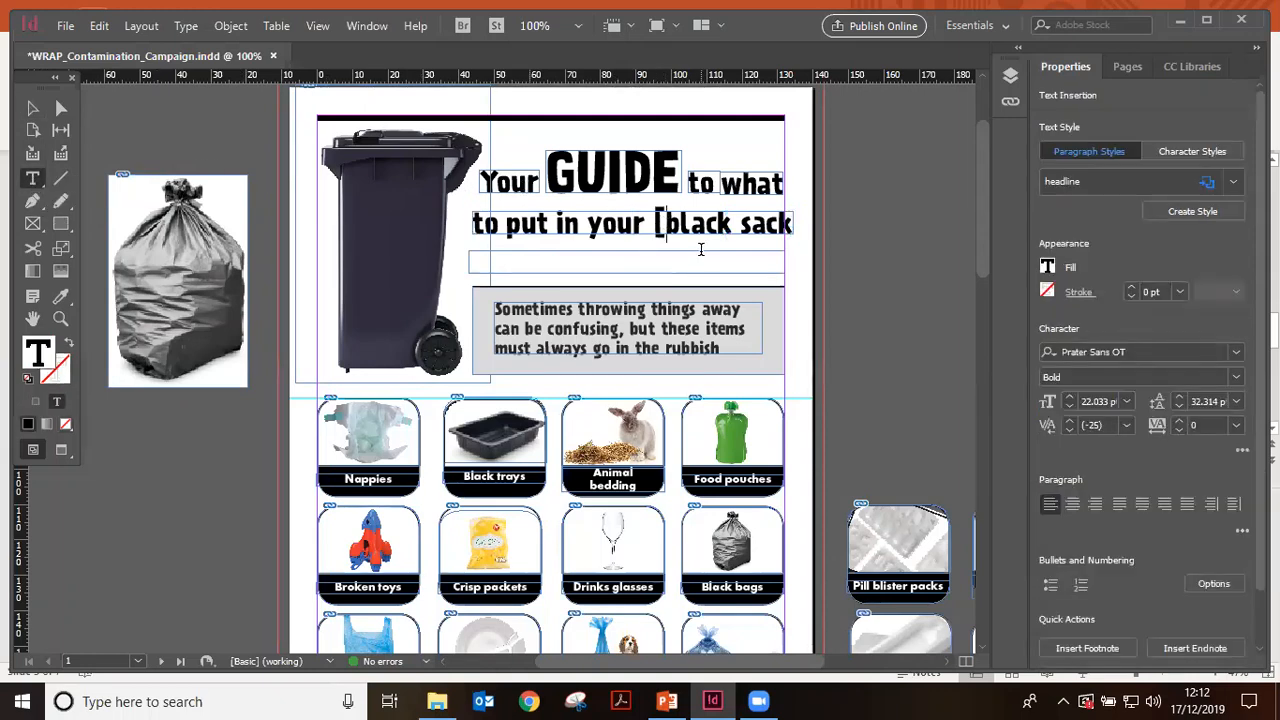
key(BackSpace)
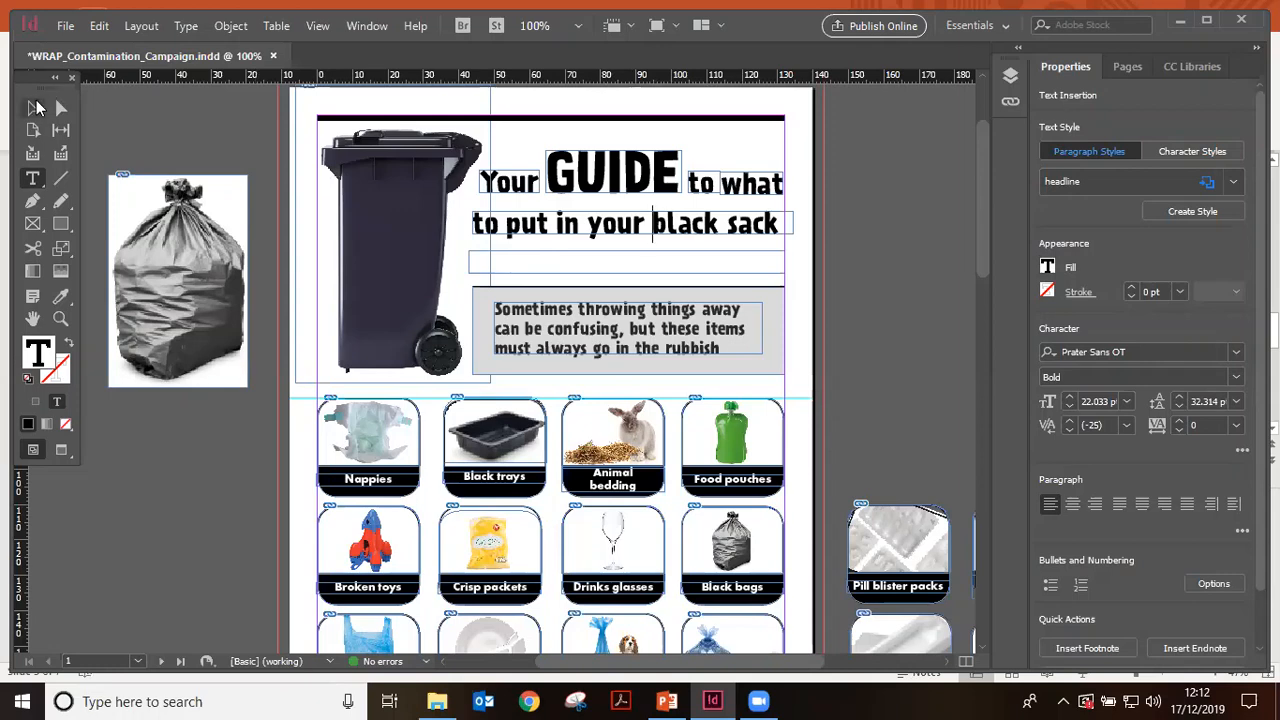
click(34, 109)
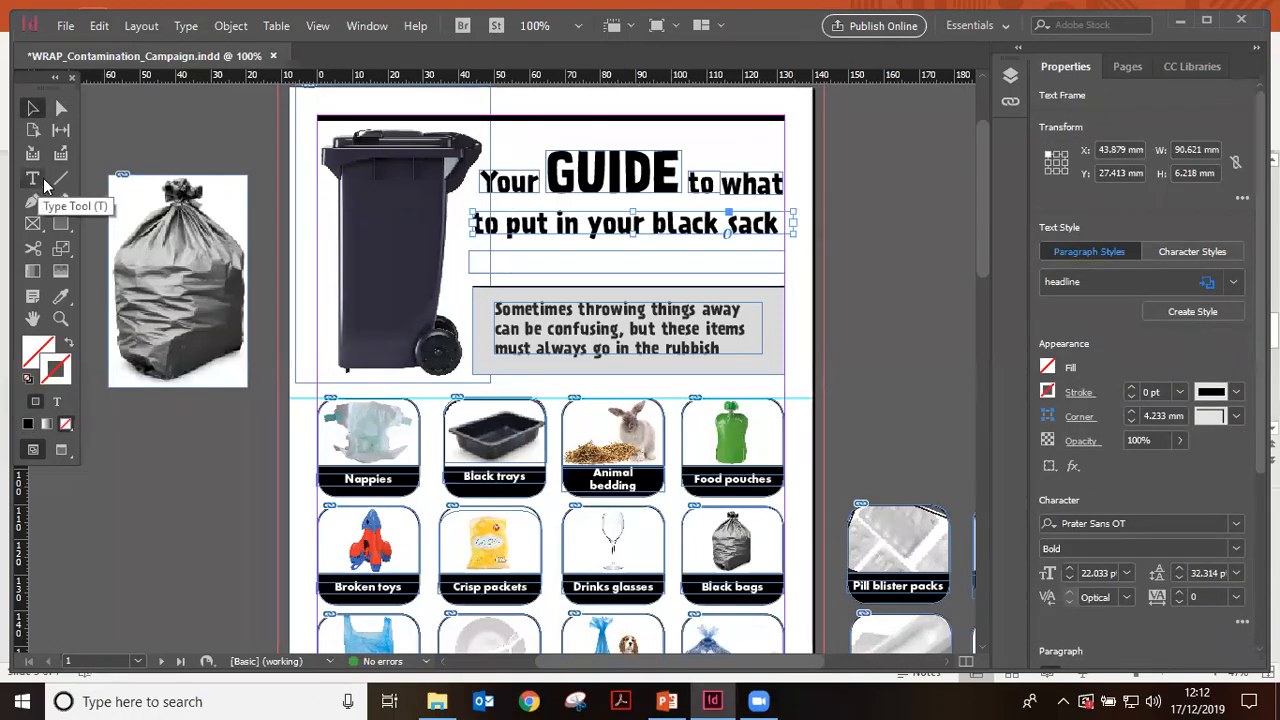
click(226, 160)
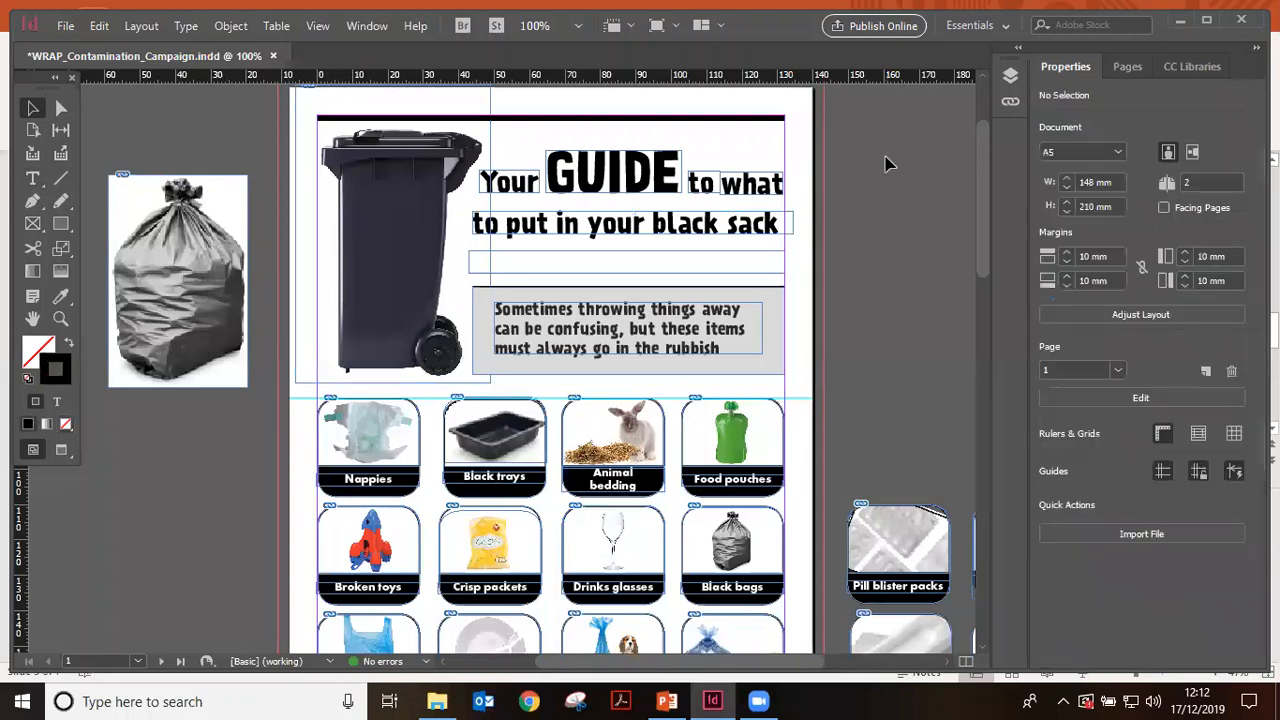
Switch the screen mode to Preview and look over the leaflet's first page without guides and frames
scroll(975, 206, up, 1)
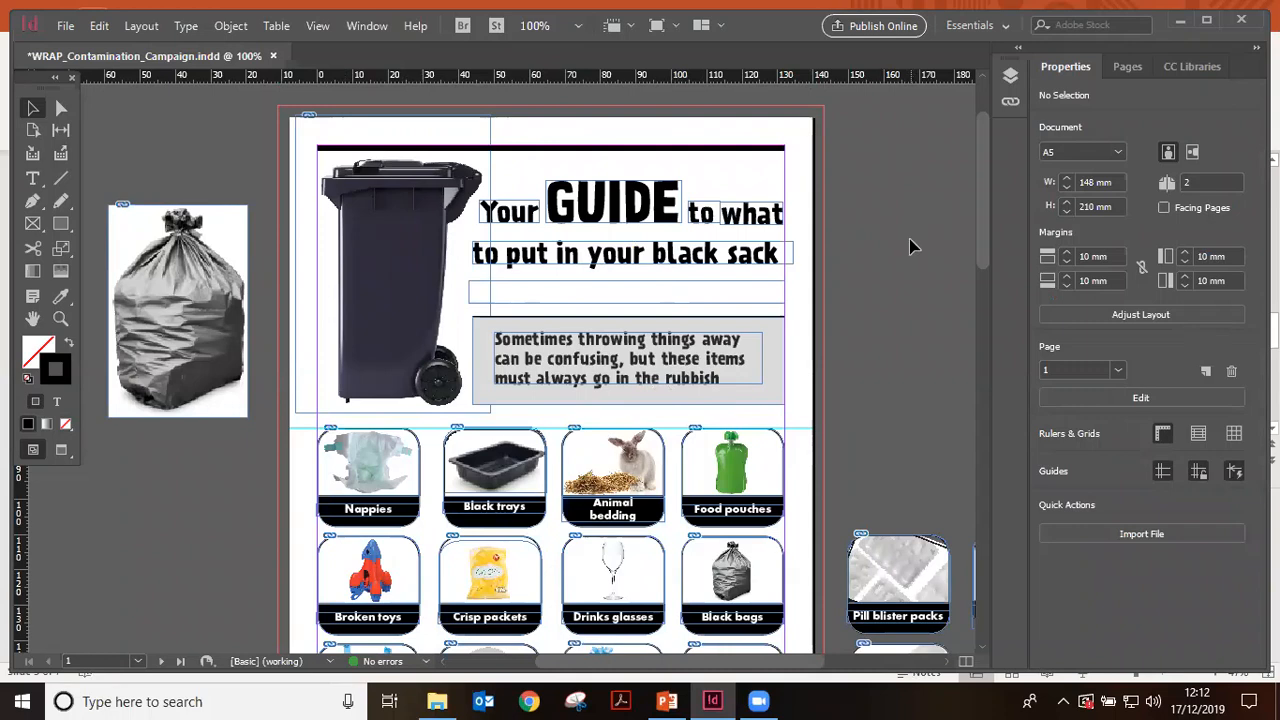
scroll(978, 219, down, 1)
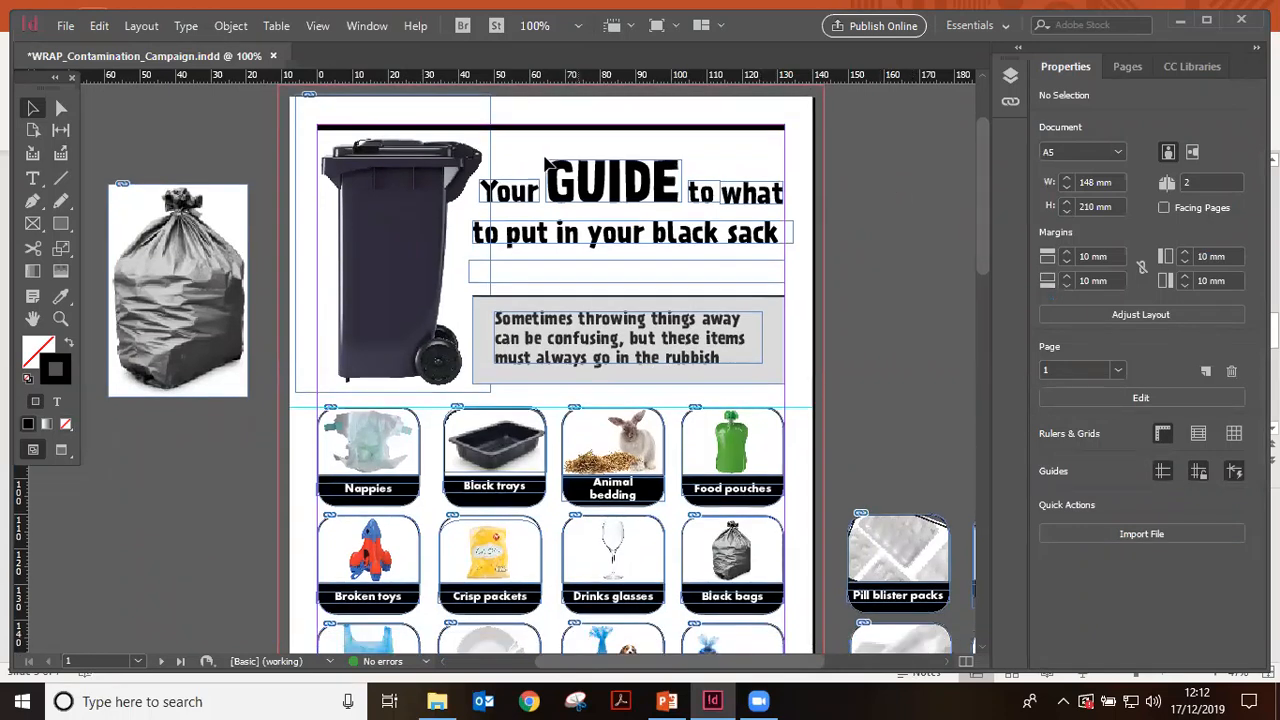
click(316, 28)
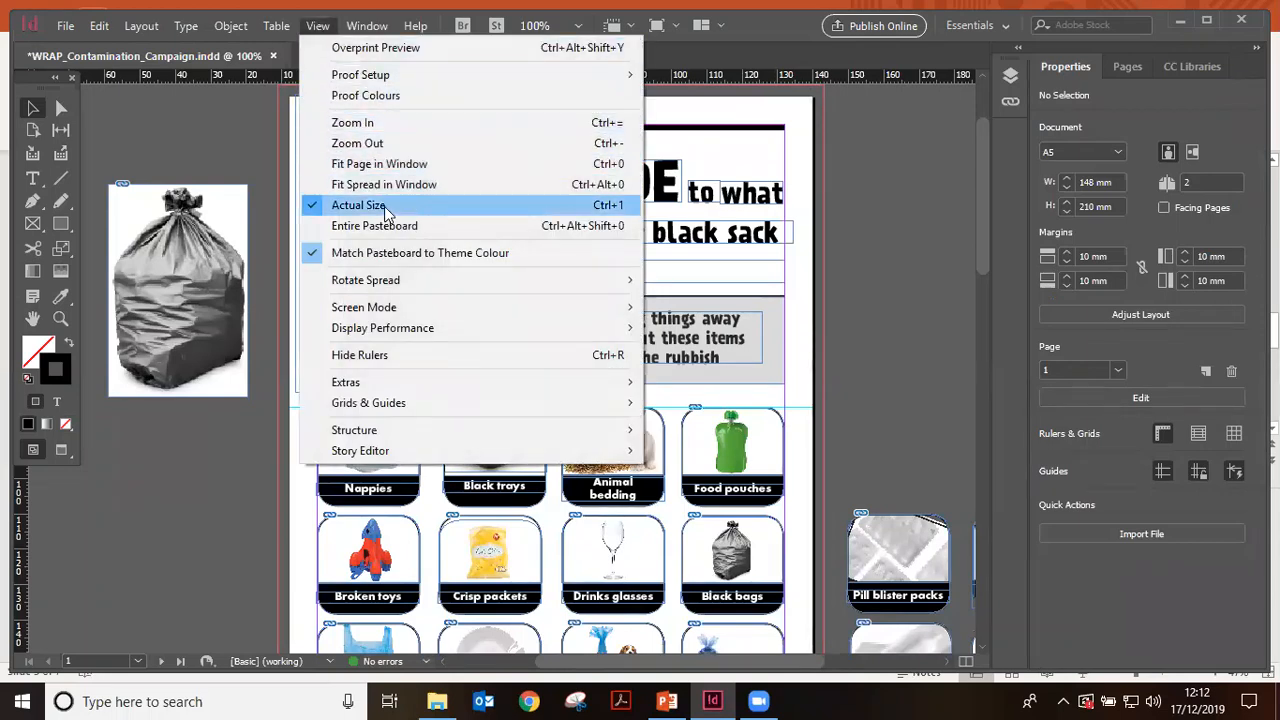
mouse_move(381, 313)
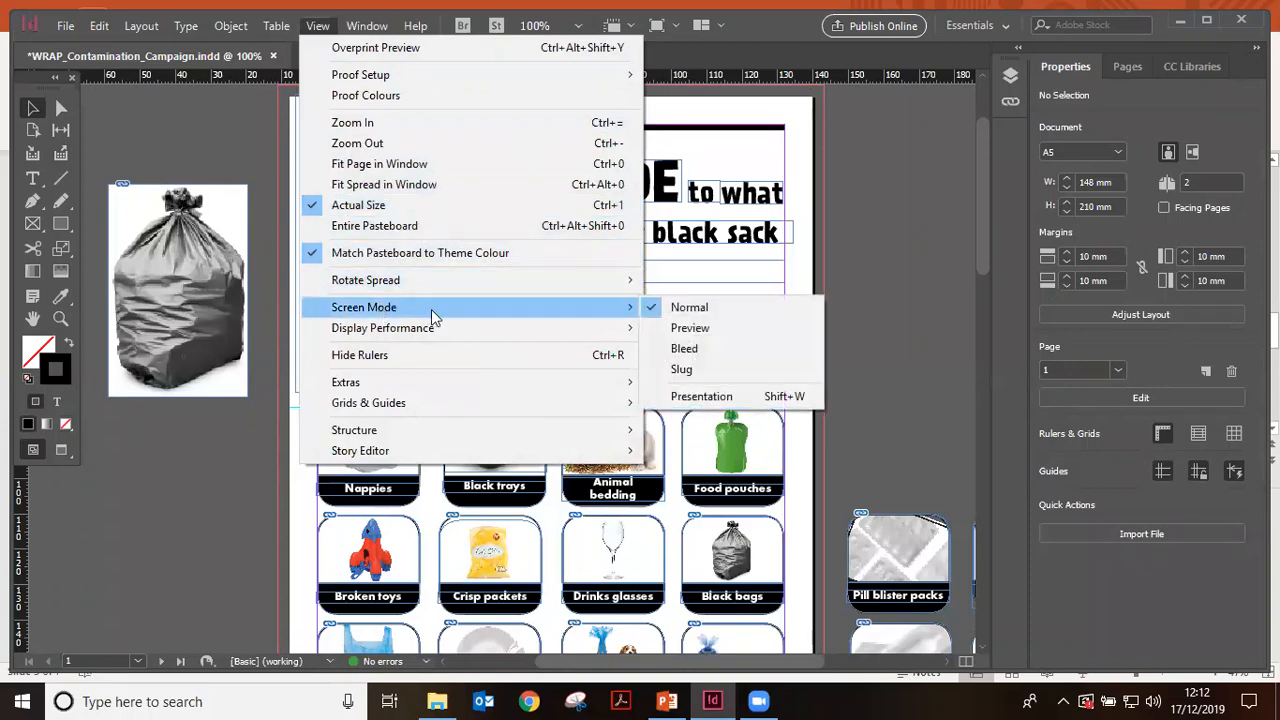
click(723, 330)
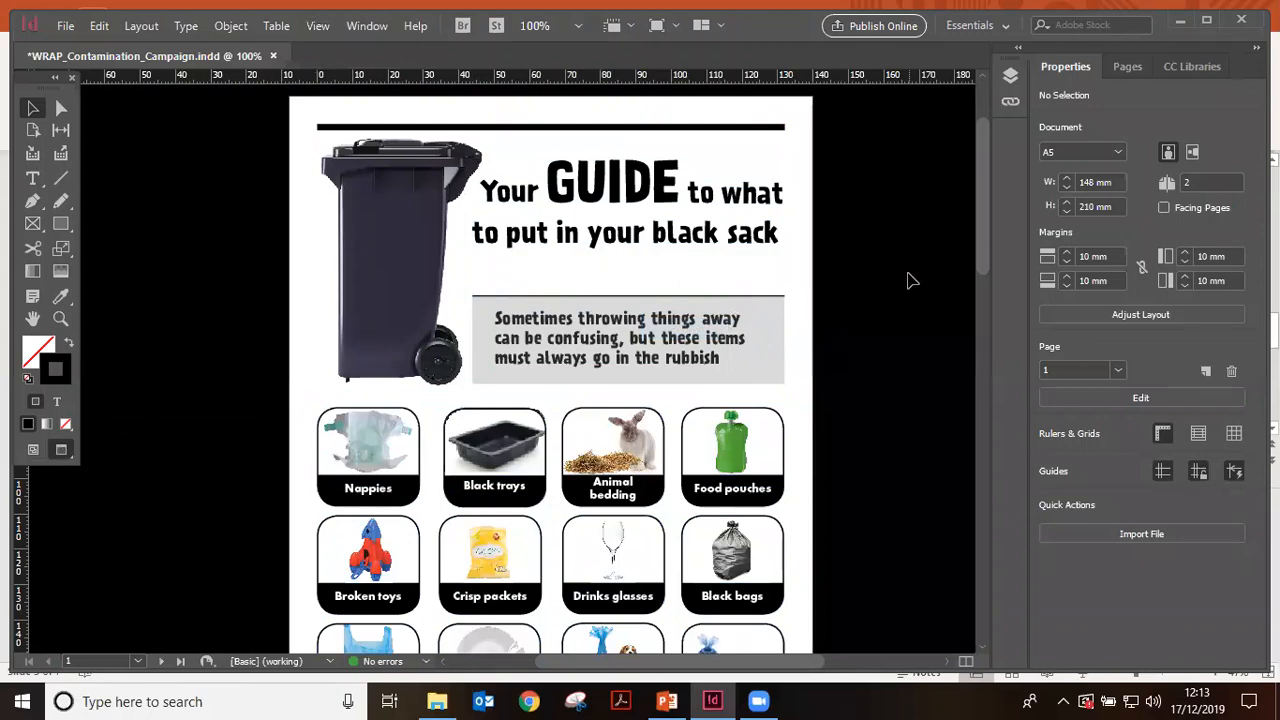
scroll(910, 280, down, 4)
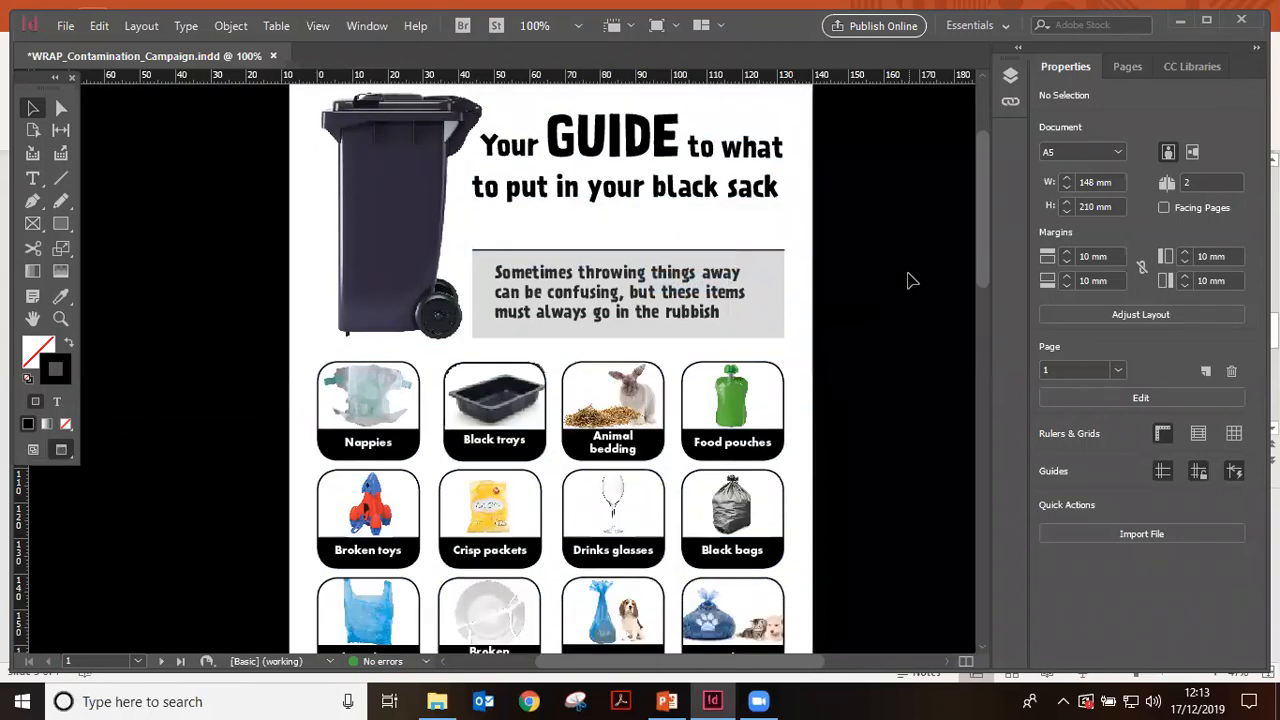
scroll(910, 280, up, 3)
Leave the preview screen mode and move the Plastic bags tile off the page onto the pasteboard above Pill blister packs
click(316, 28)
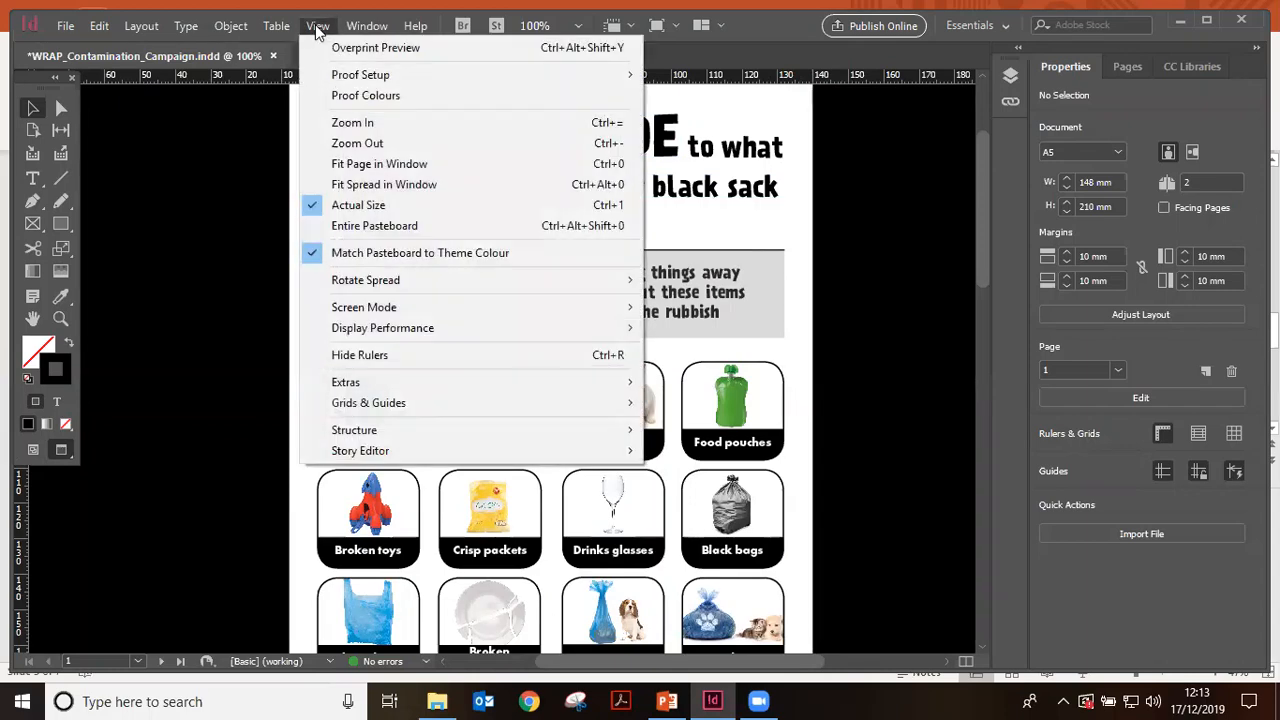
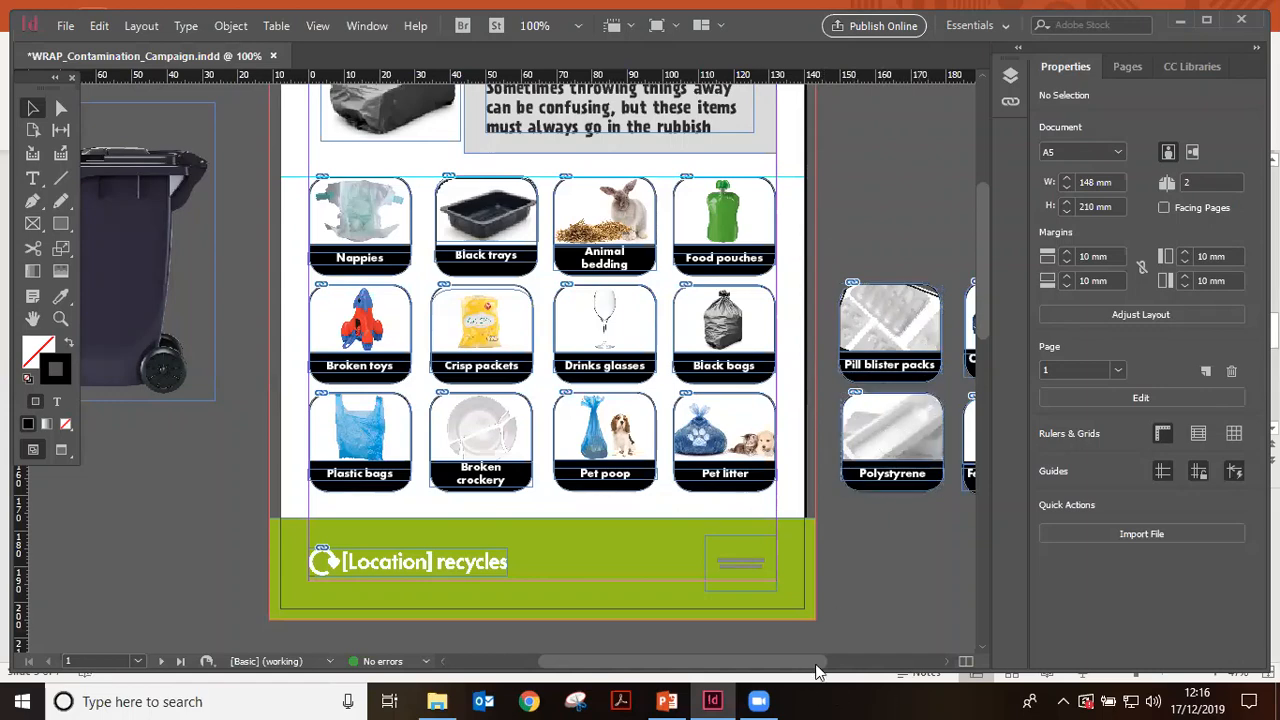
mouse_move(816, 664)
mouse_down()
mouse_move(913, 660)
mouse_move(818, 658)
mouse_up()
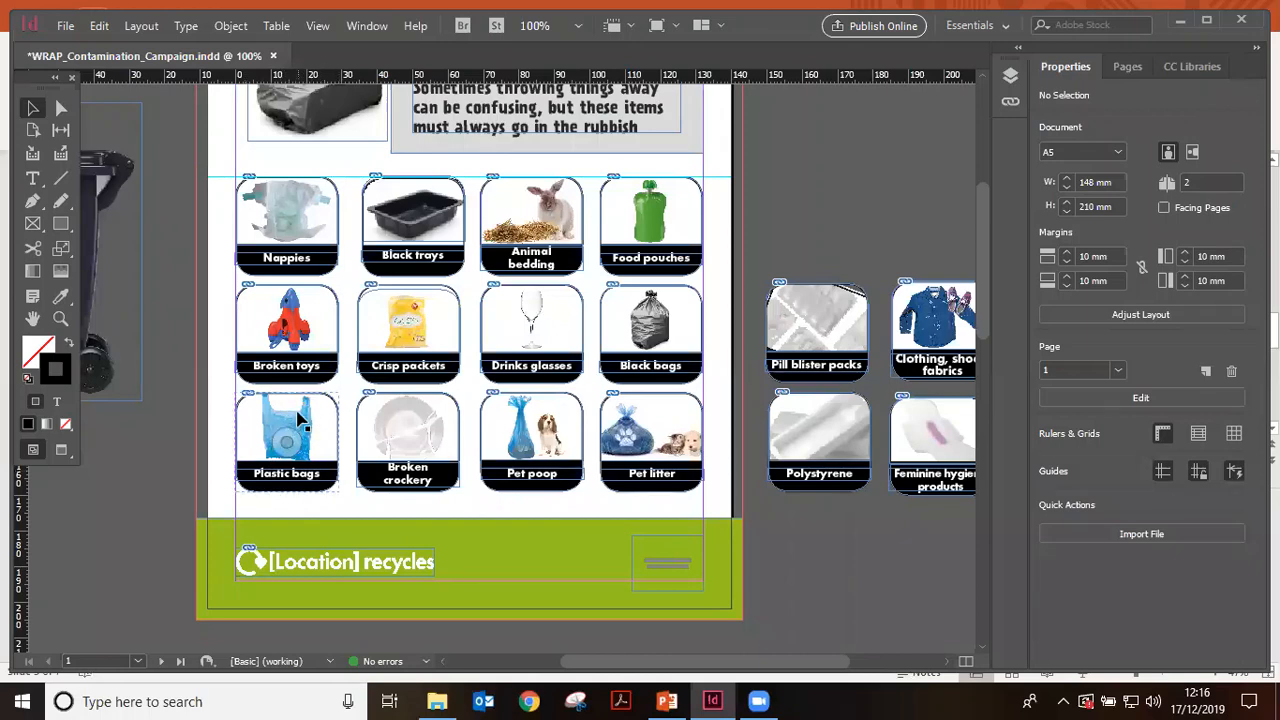
click(289, 420)
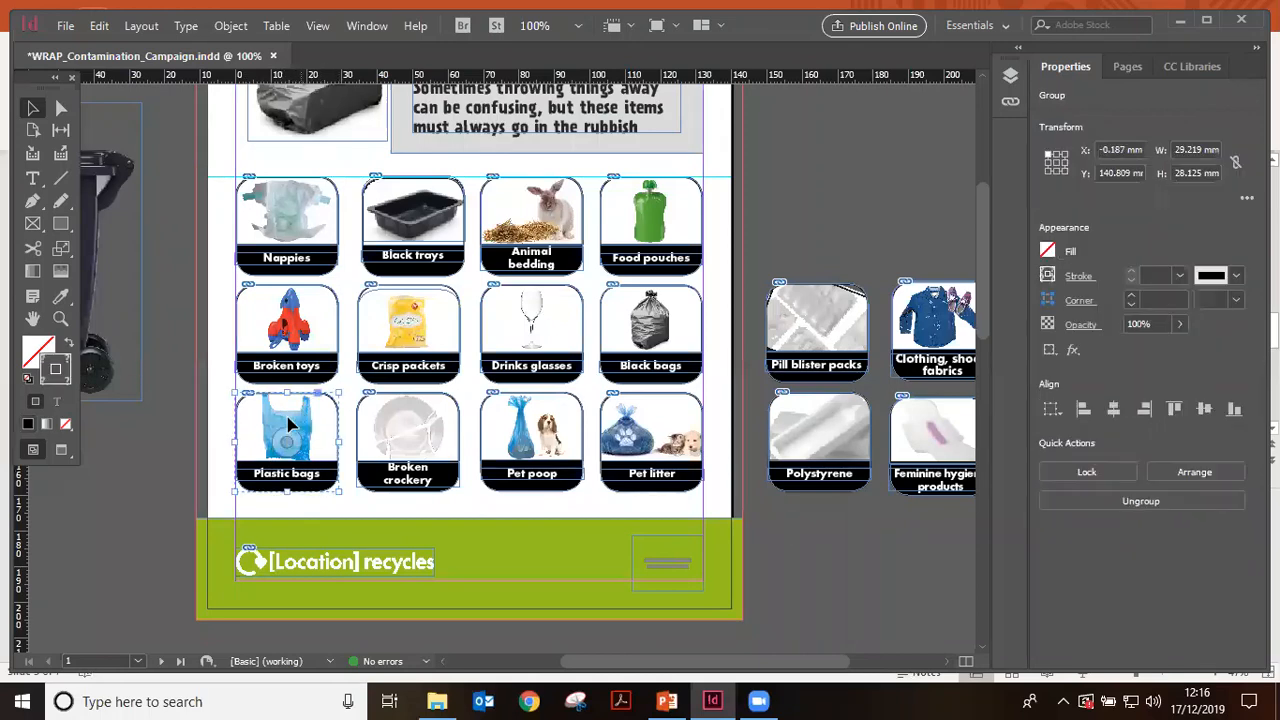
drag(289, 420, 815, 184)
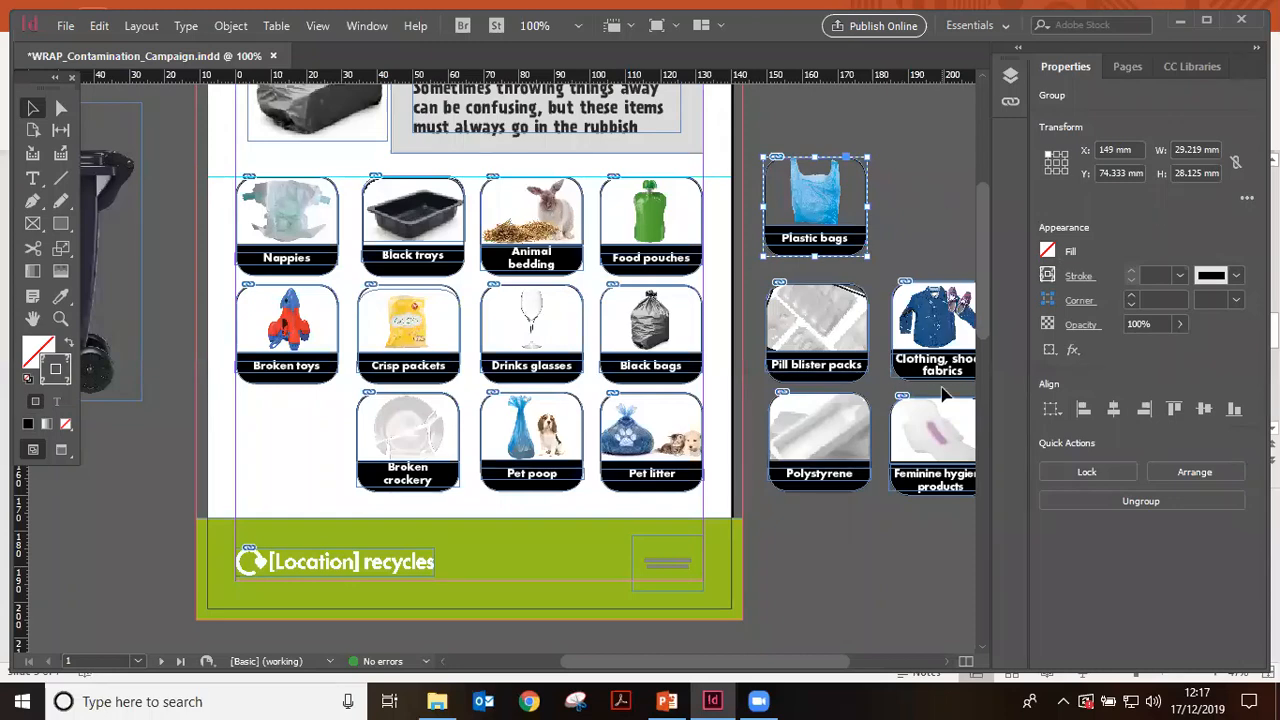
Move the Clothing, shoes, fabrics tile from the pasteboard into the empty slot beside Broken crockery, aligned with its row and column, and deselect it
drag(958, 302, 934, 299)
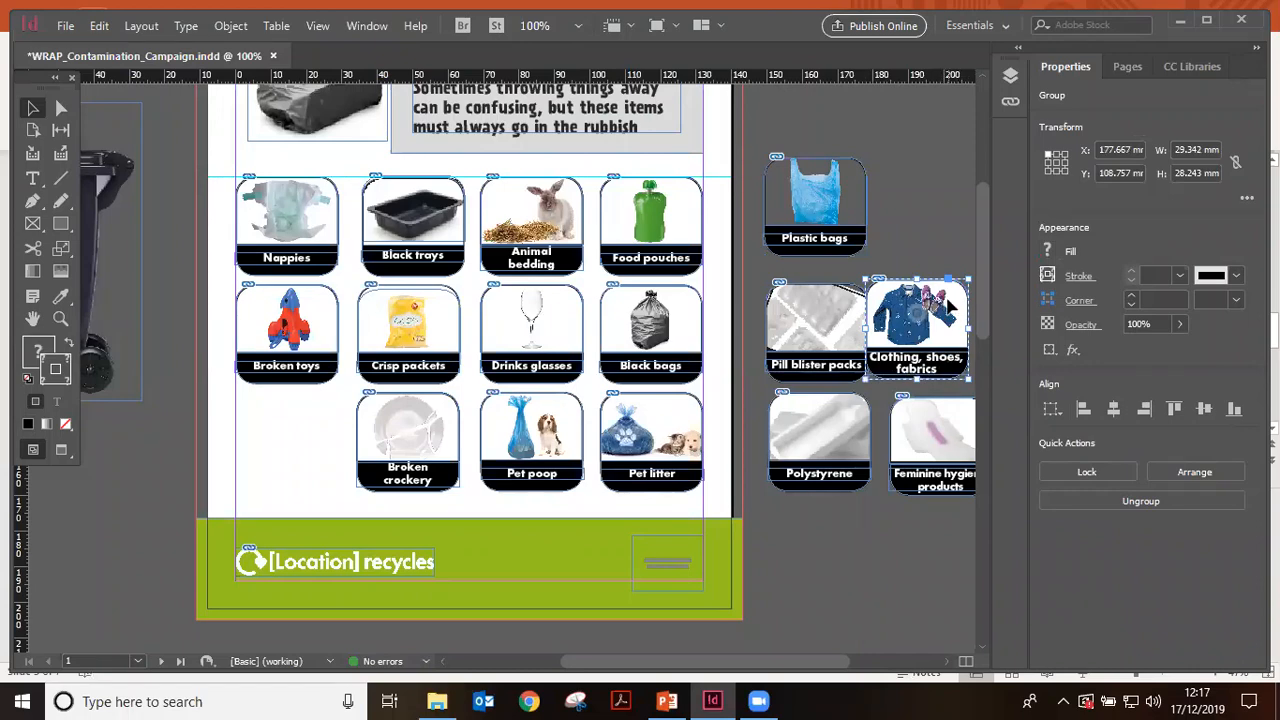
drag(950, 305, 310, 425)
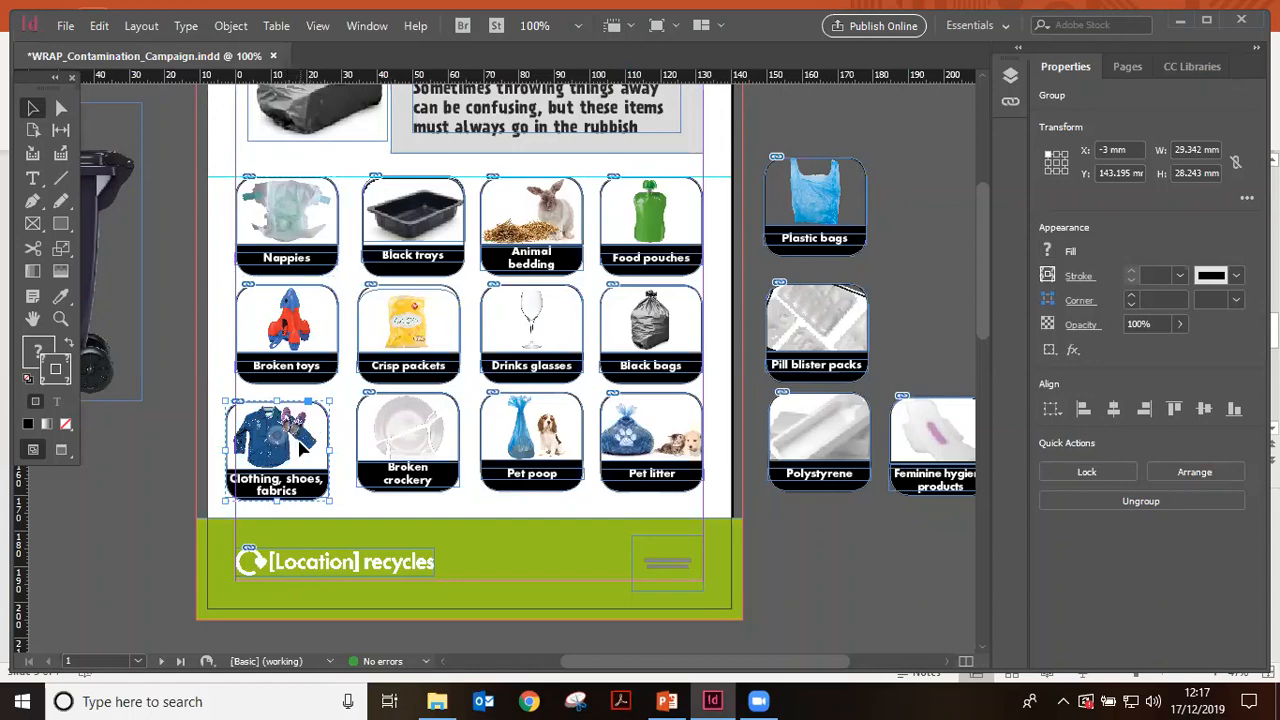
drag(298, 446, 312, 445)
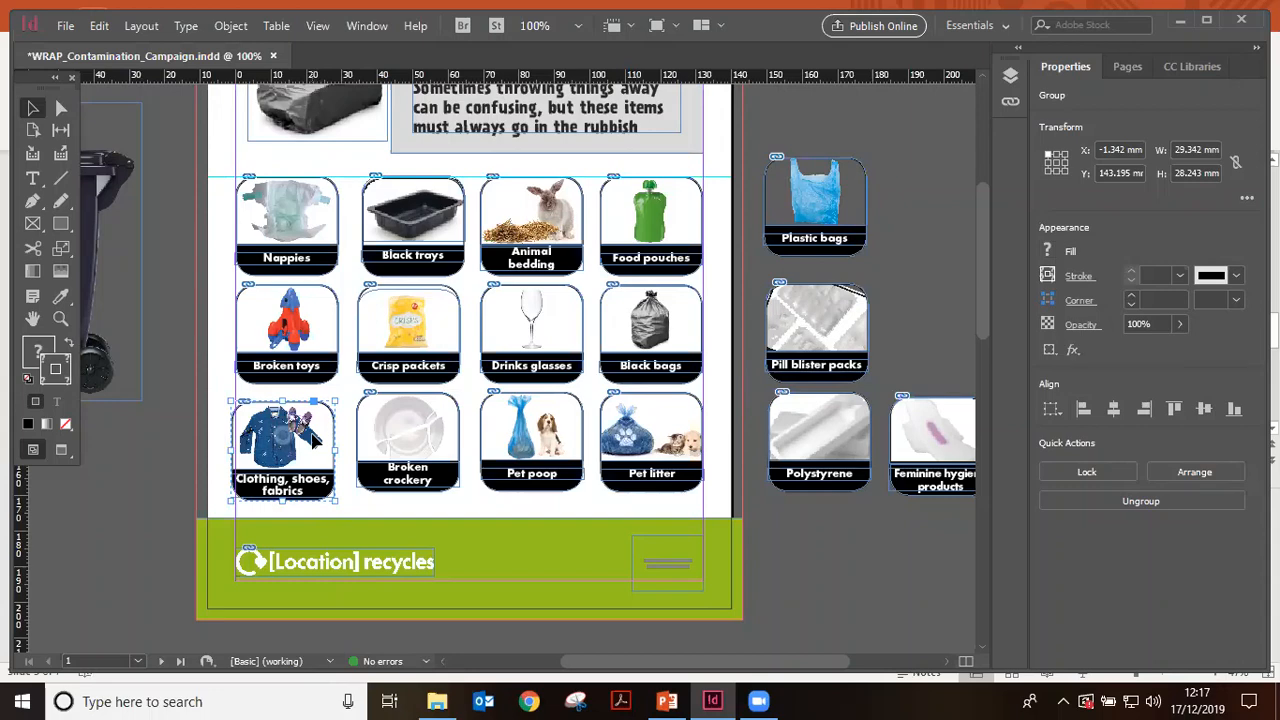
drag(301, 430, 312, 428)
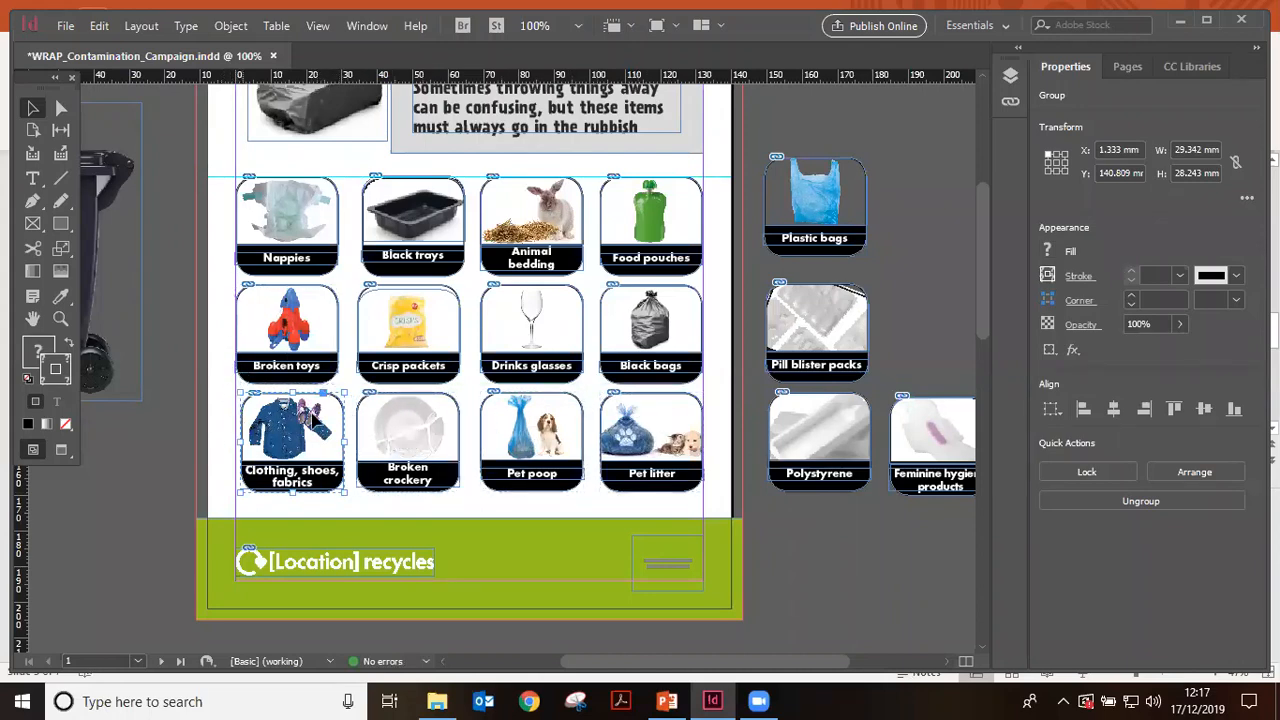
drag(322, 428, 318, 428)
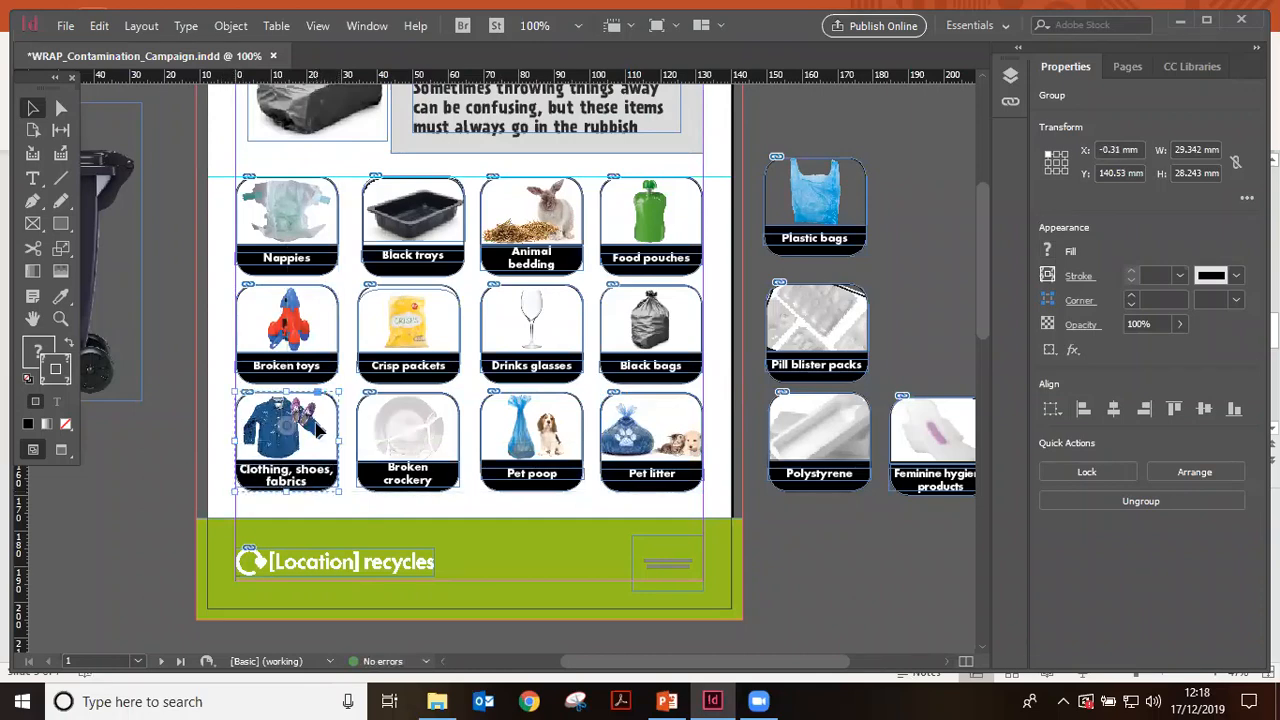
click(171, 434)
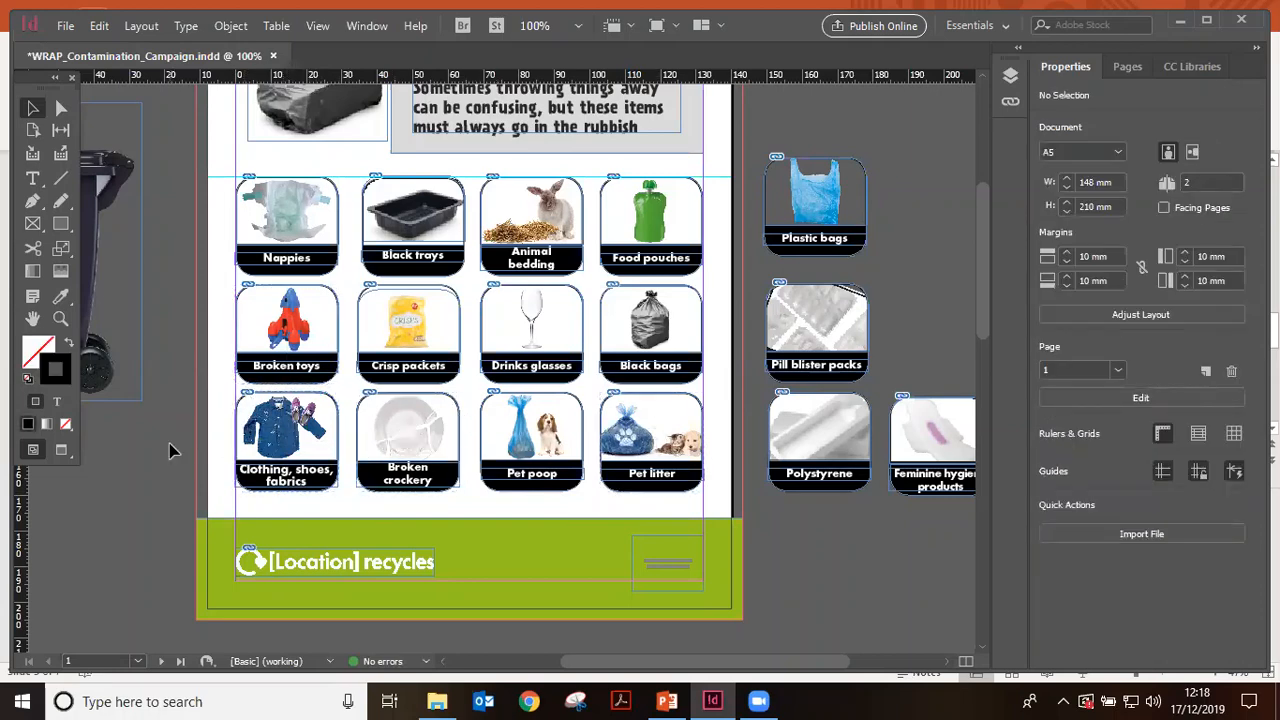
Move the "[Location] recycles" logo out of the green footer onto the pasteboard beside the page and deselect it
scroll(170, 450, down, 2)
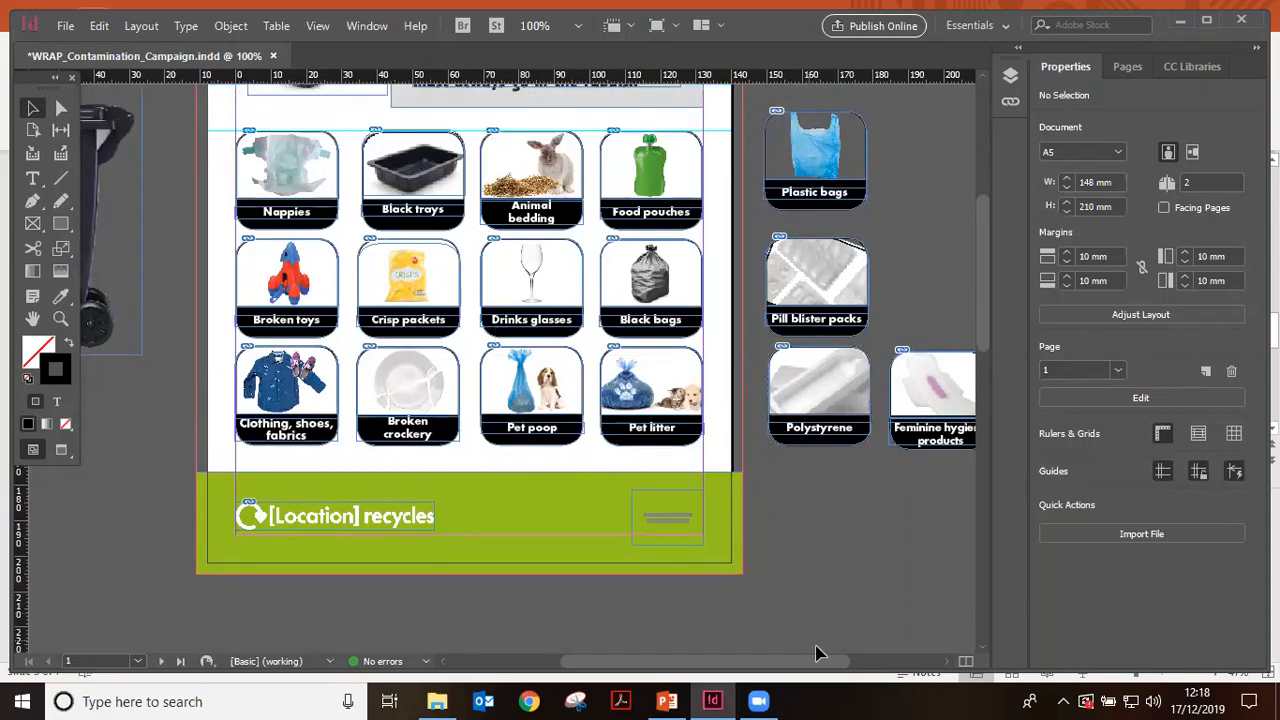
drag(826, 666, 778, 661)
scroll(854, 554, down, 1)
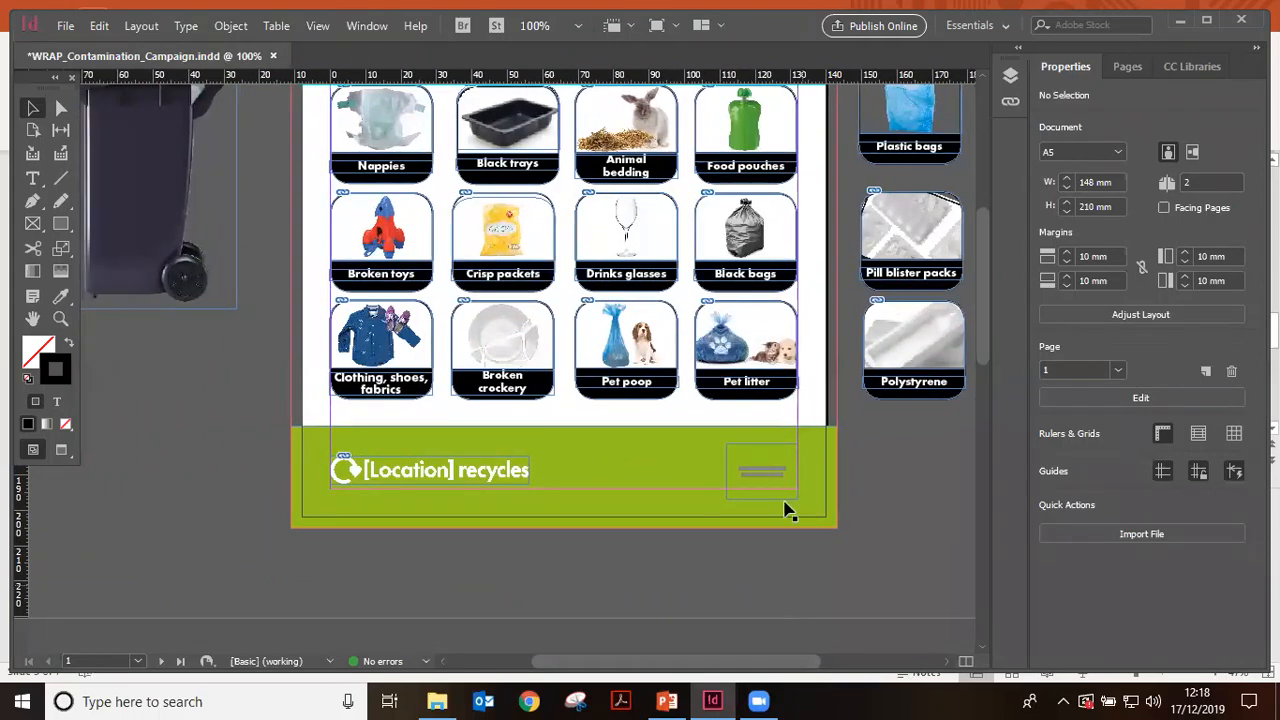
click(483, 474)
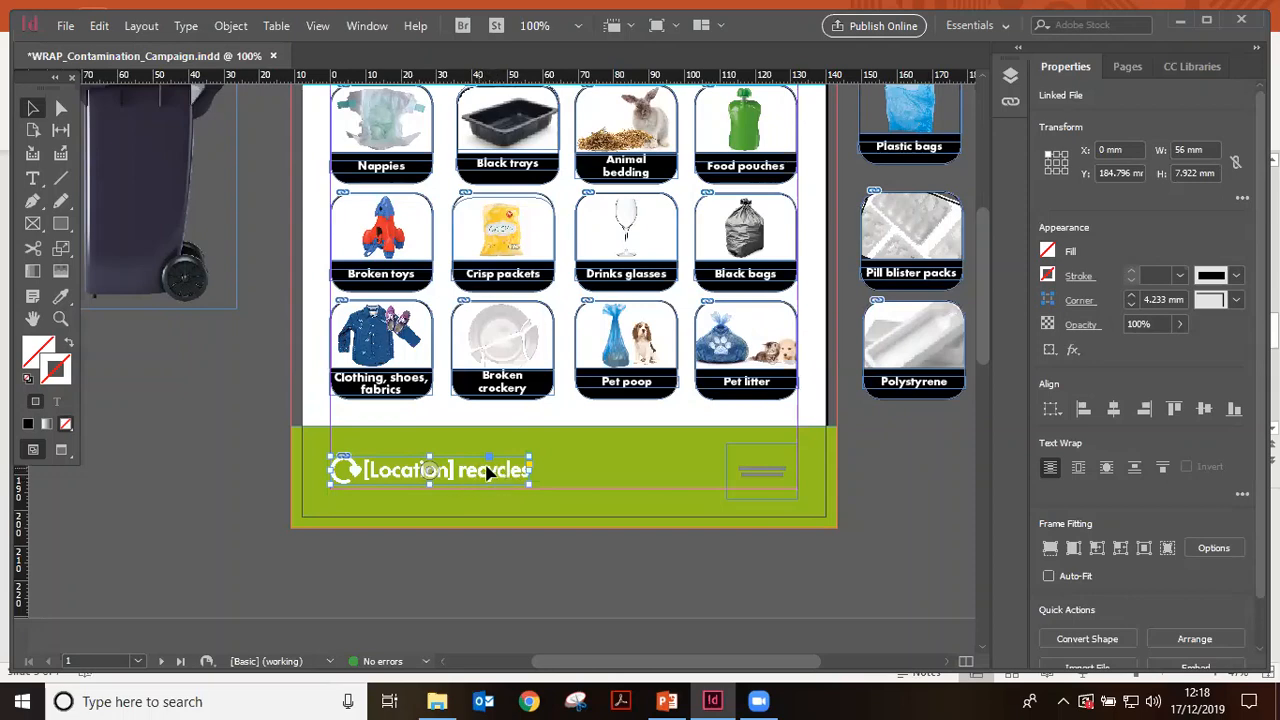
drag(478, 473, 208, 496)
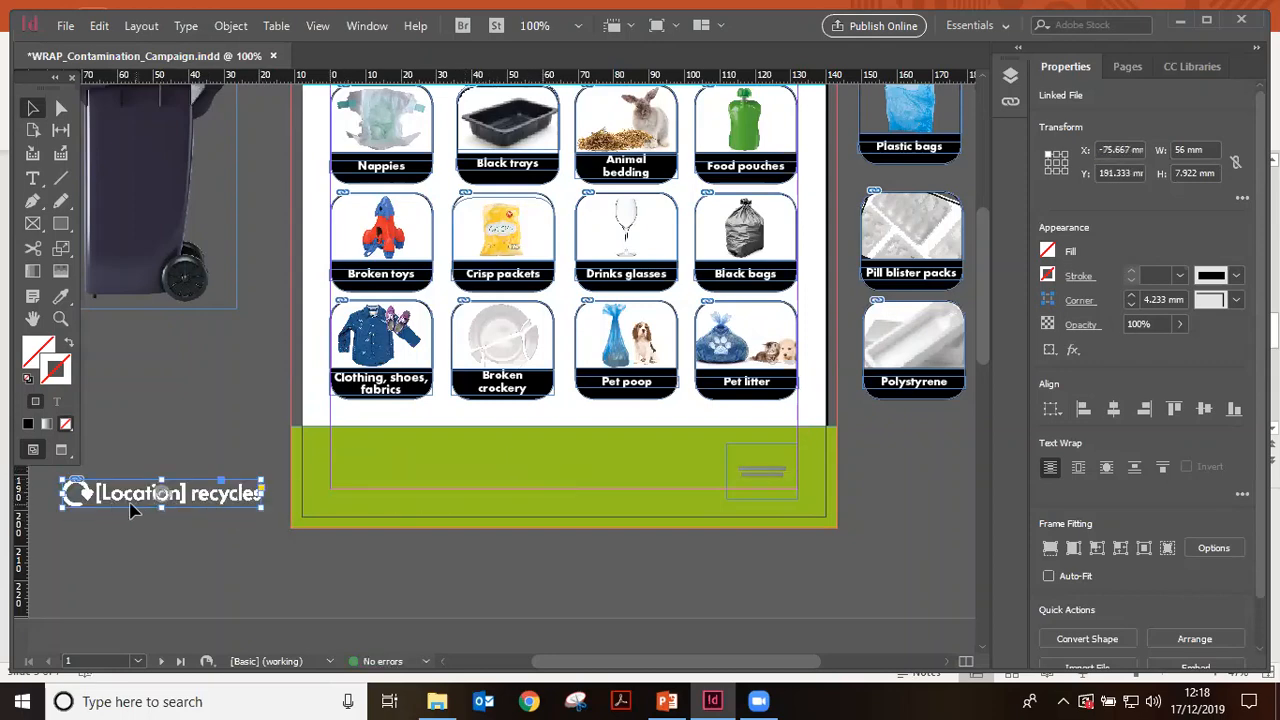
click(229, 552)
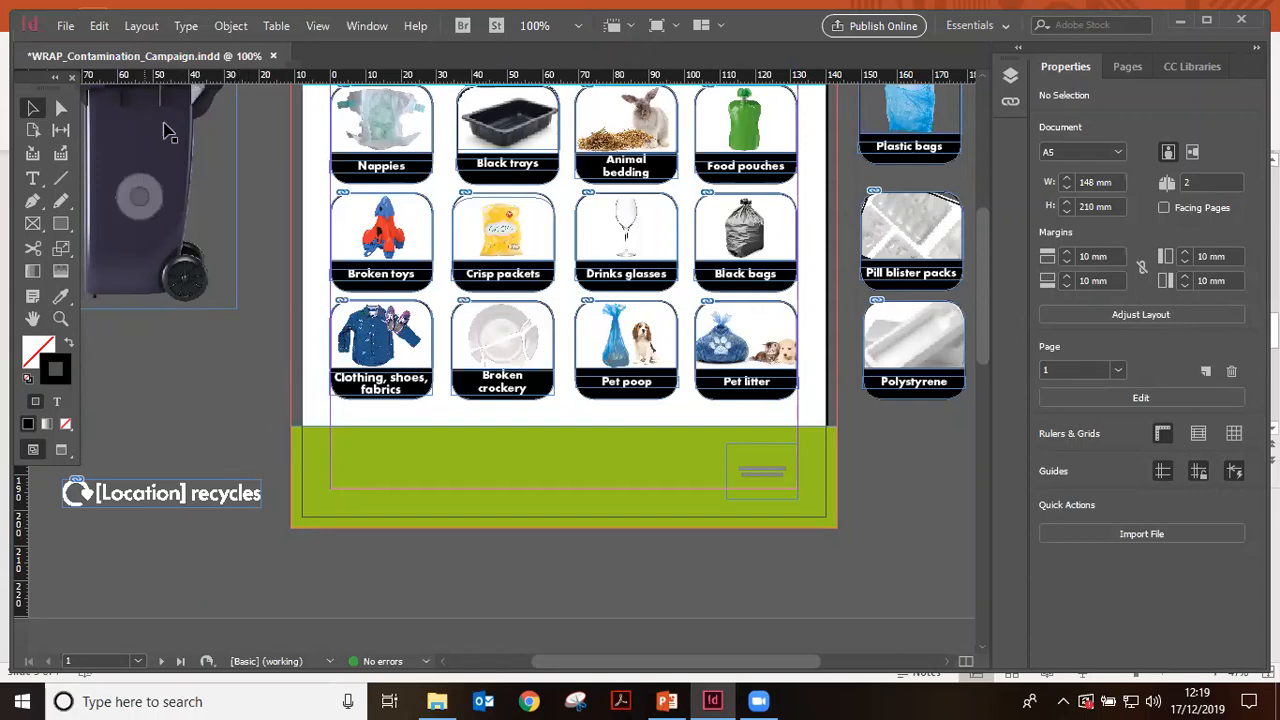
Place 1_London_recycles_white.eps from the Editing WRAP materials folder on the pasteboard just below the green footer
click(65, 27)
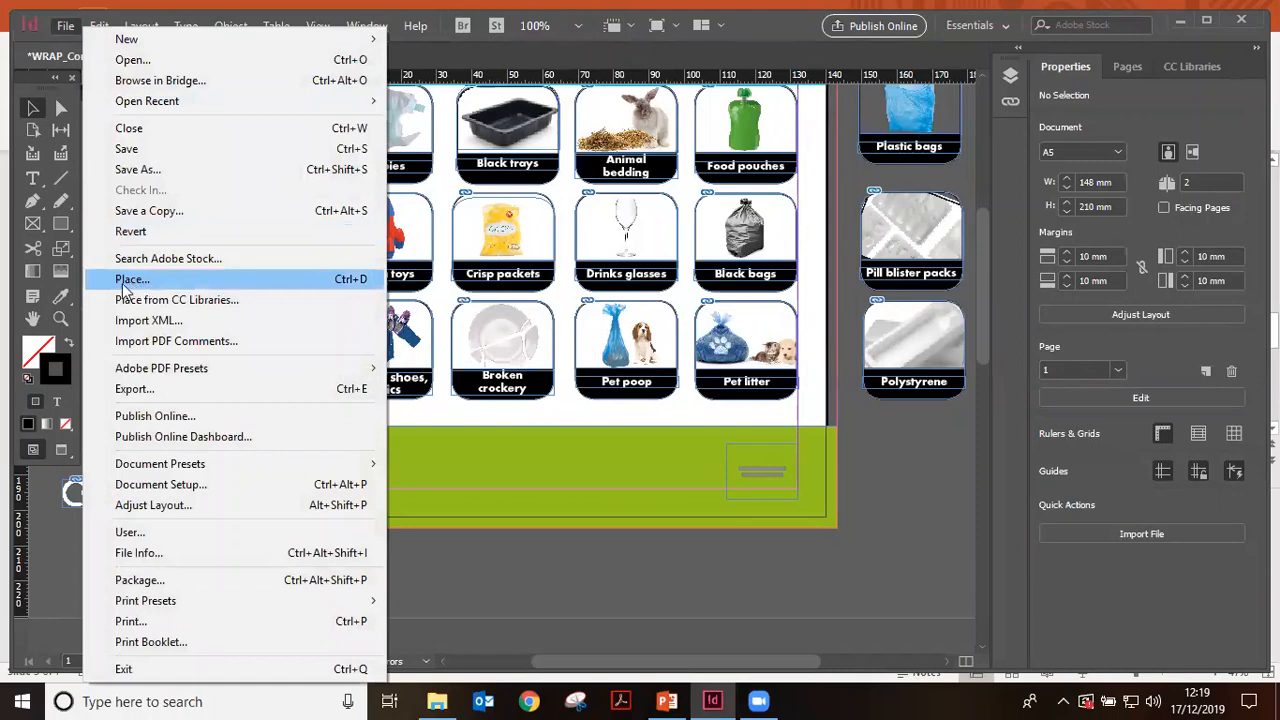
click(178, 283)
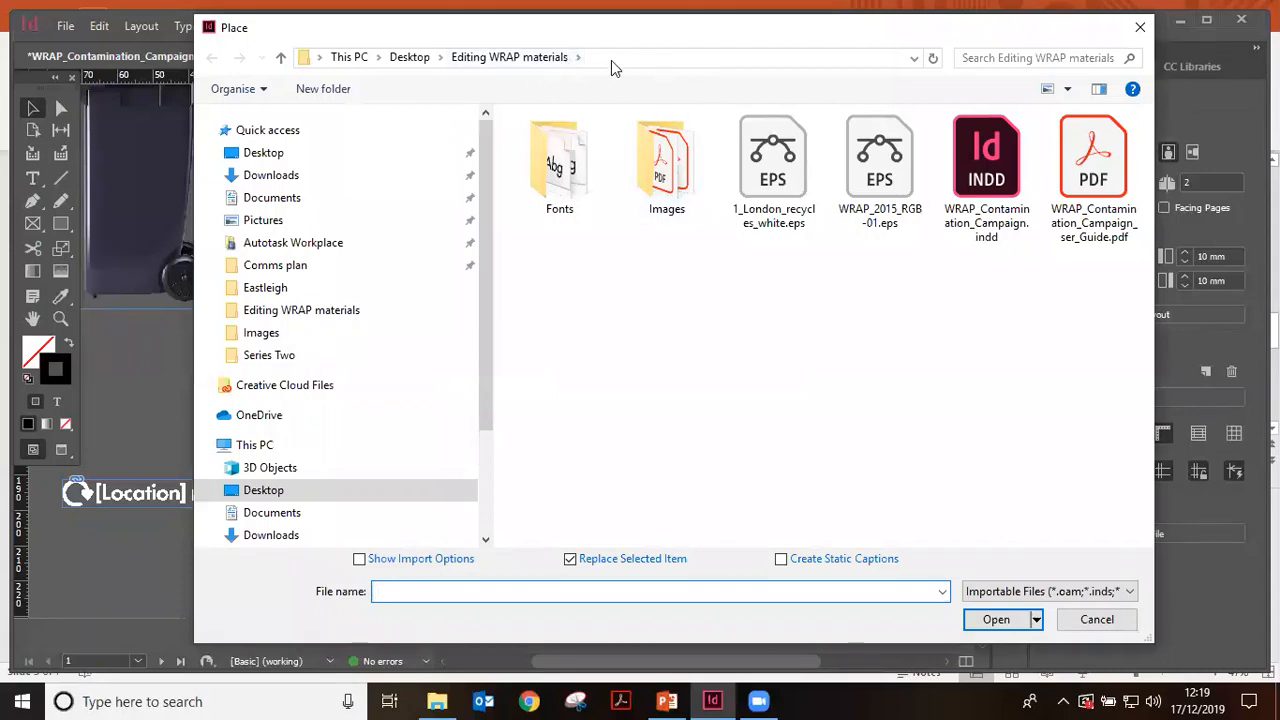
click(775, 182)
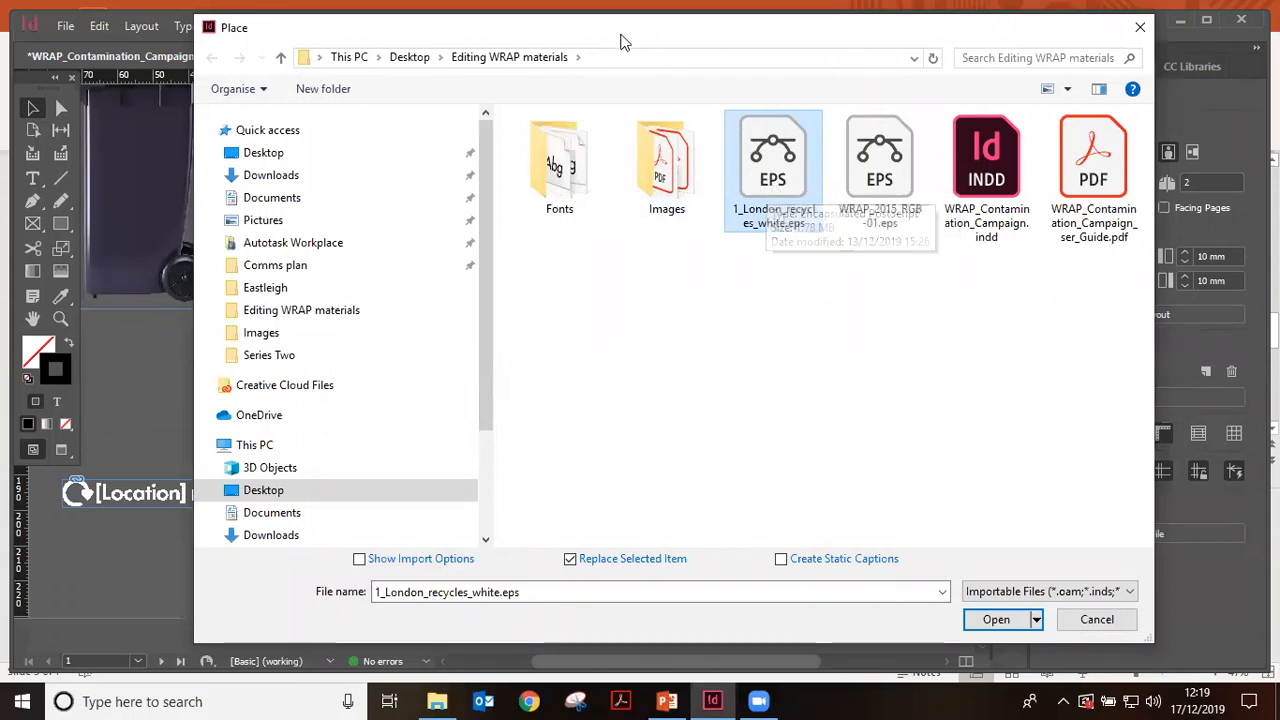
drag(592, 40, 734, 31)
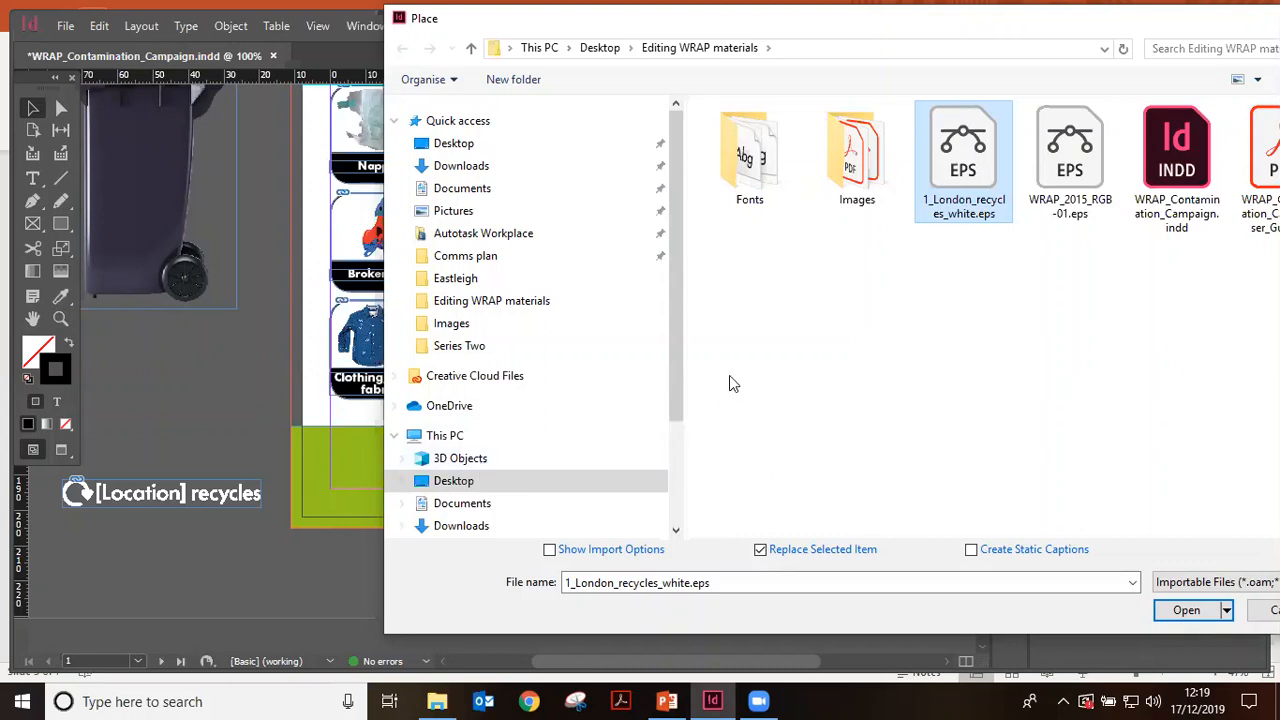
drag(1075, 27, 981, 27)
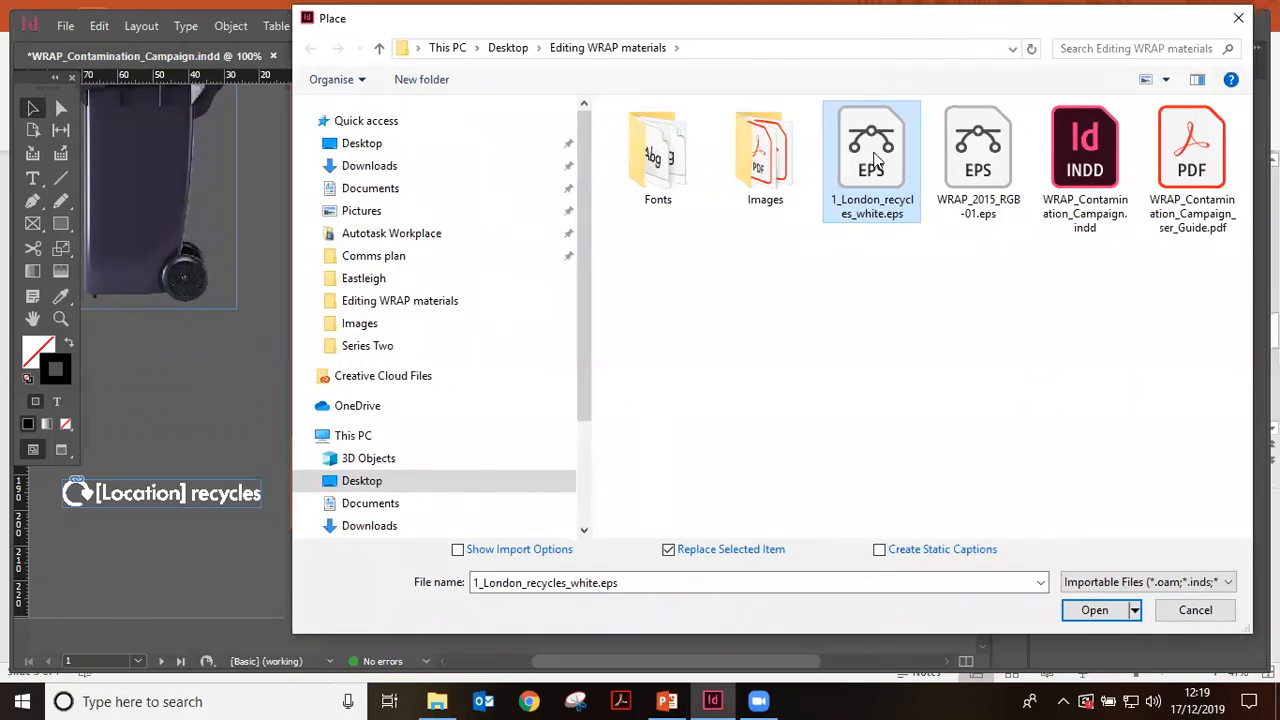
click(1094, 610)
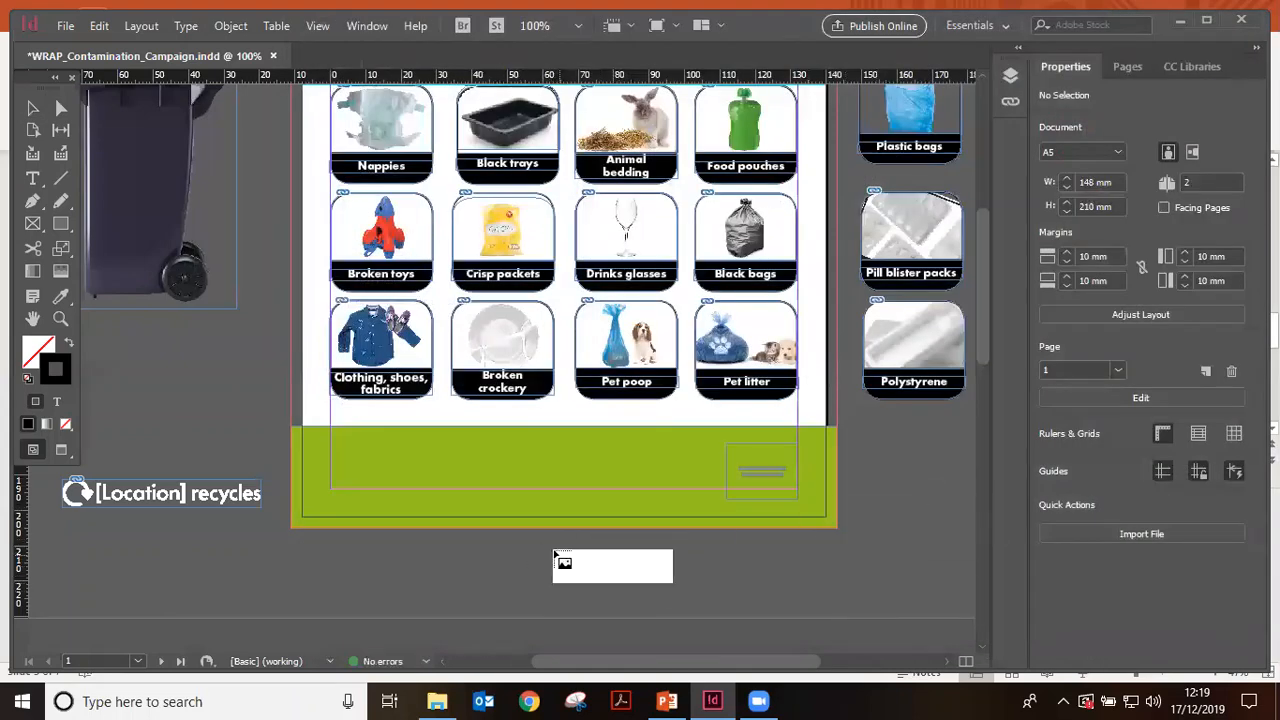
click(555, 551)
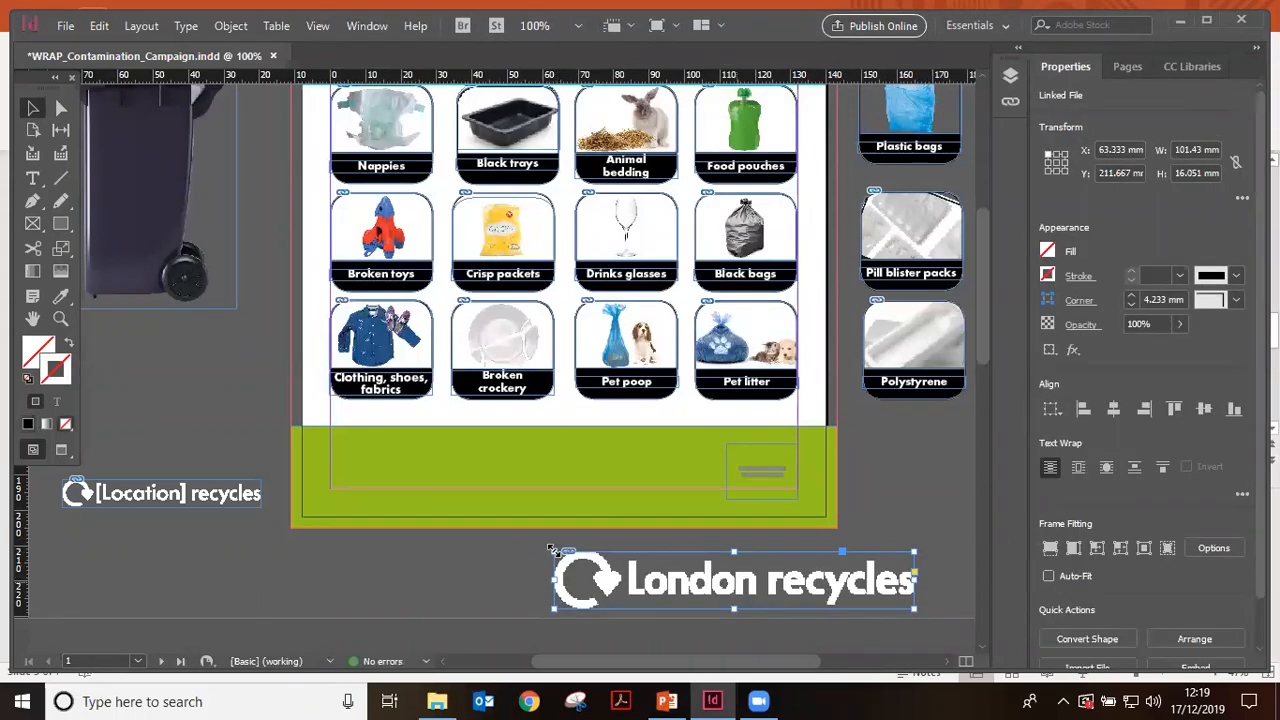
click(529, 551)
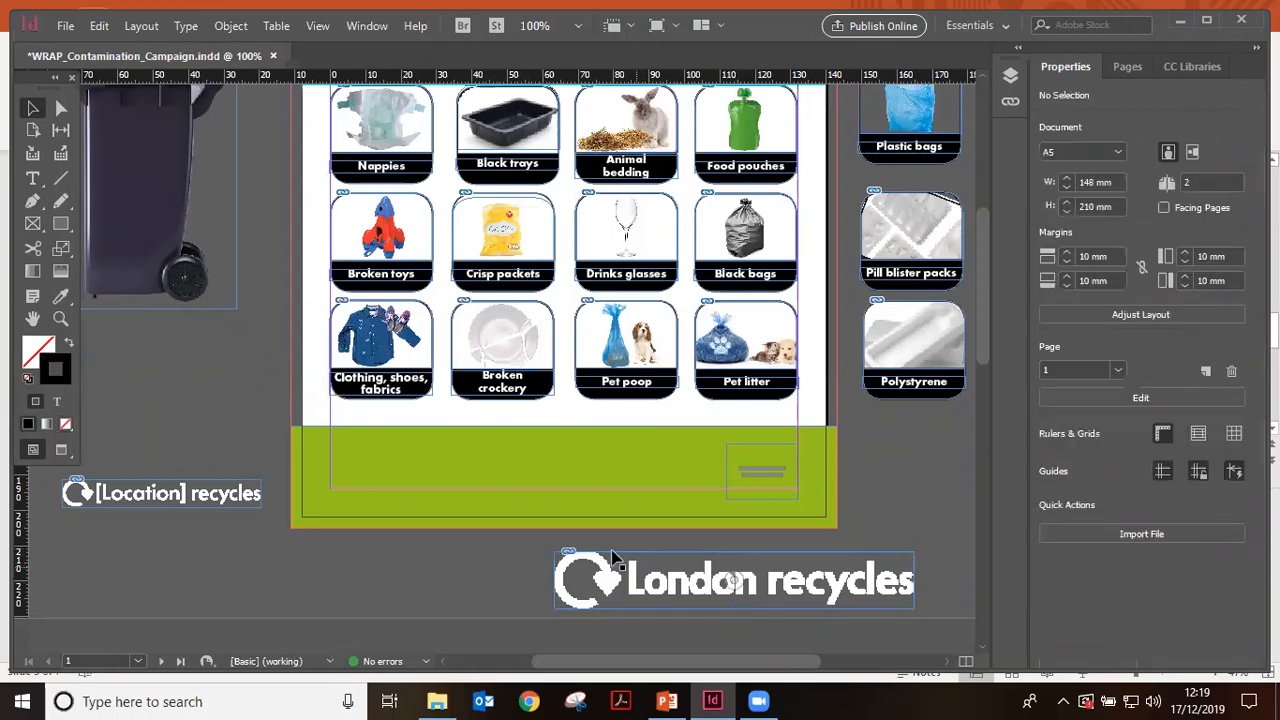
Move the London recycles logo into the green footer at X 0 mm and scale it proportionally to about 66 mm wide
drag(661, 584, 443, 452)
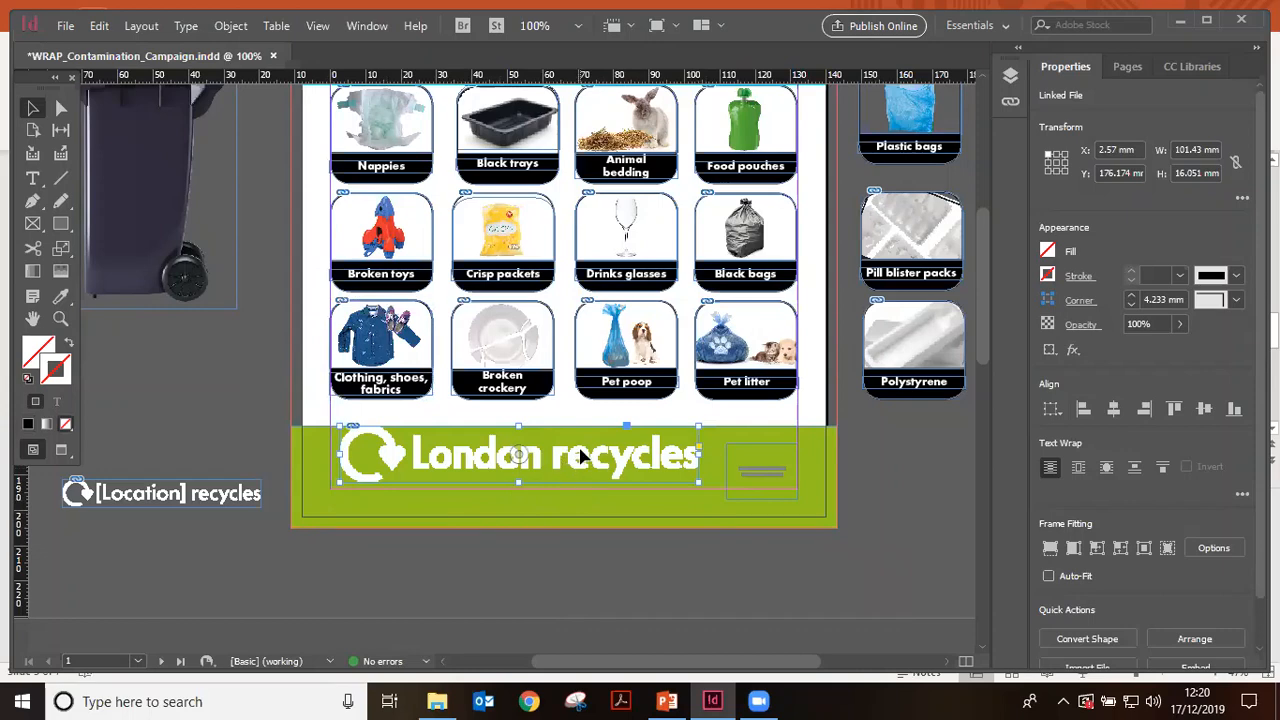
drag(582, 455, 570, 462)
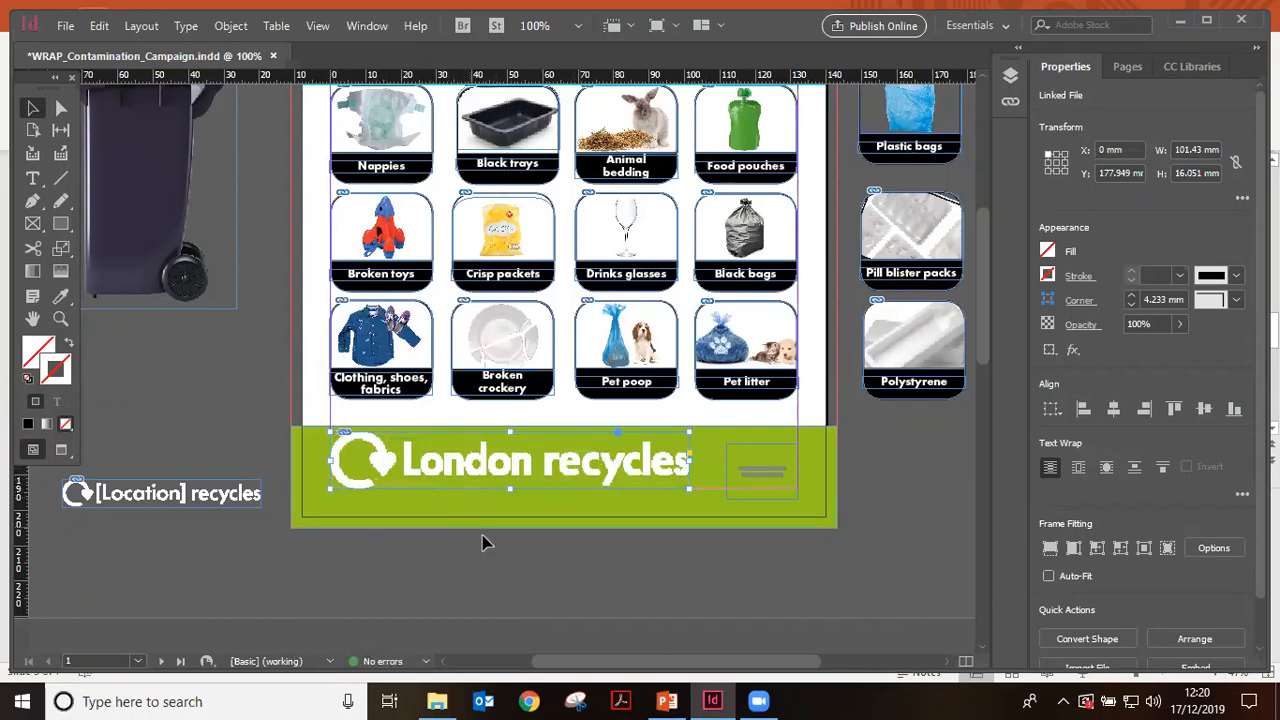
key(Right)
key(Right)
key(Right)
key(Right)
key(Right)
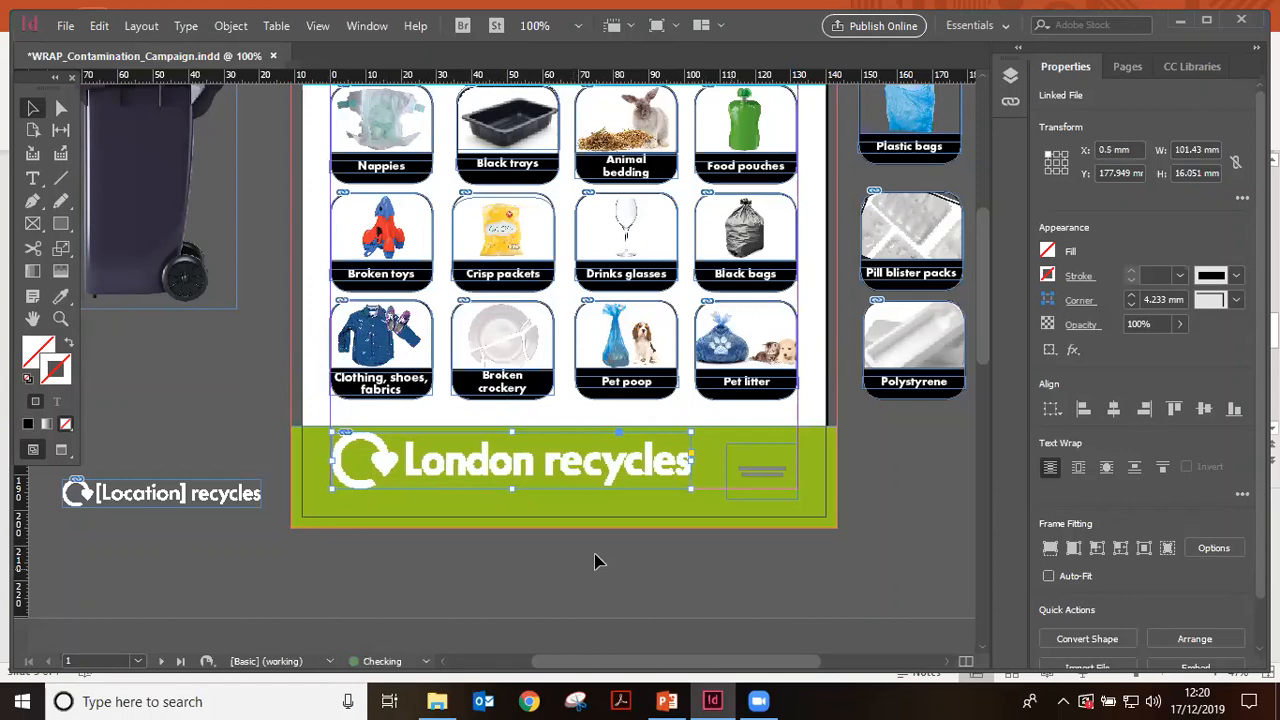
key(Left)
key(Left)
key(Left)
key(Left)
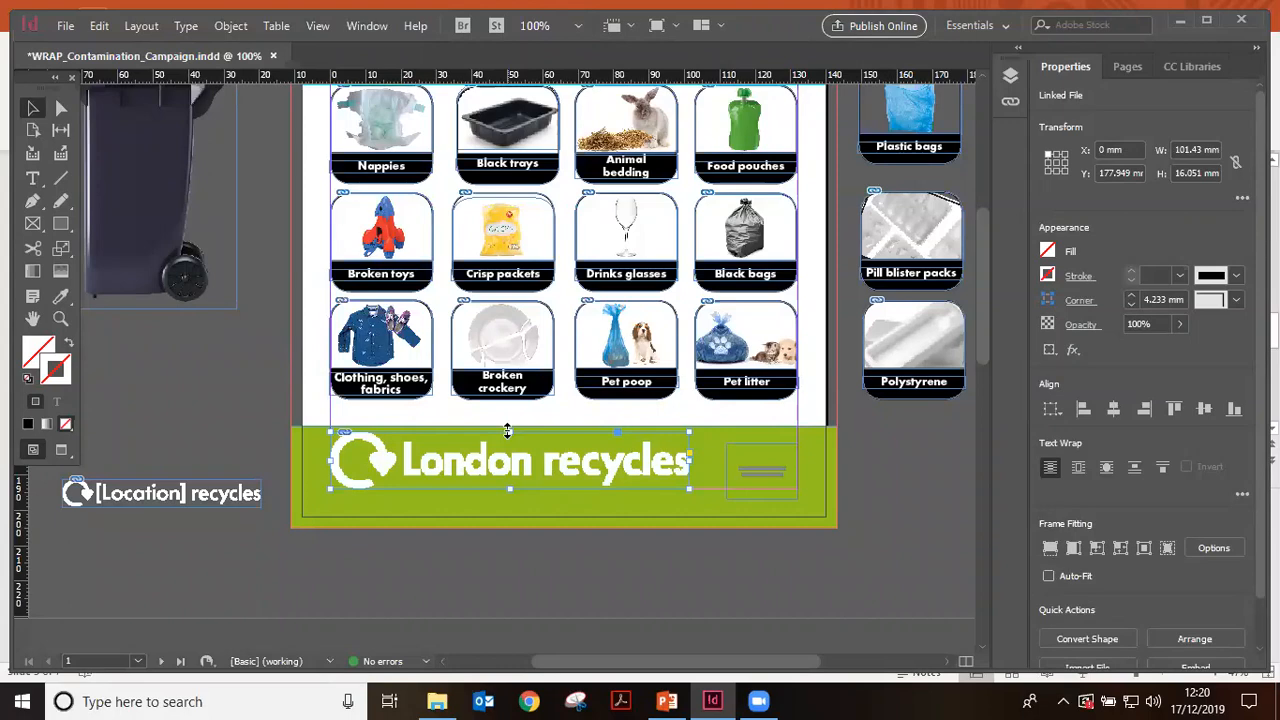
drag(510, 430, 493, 476)
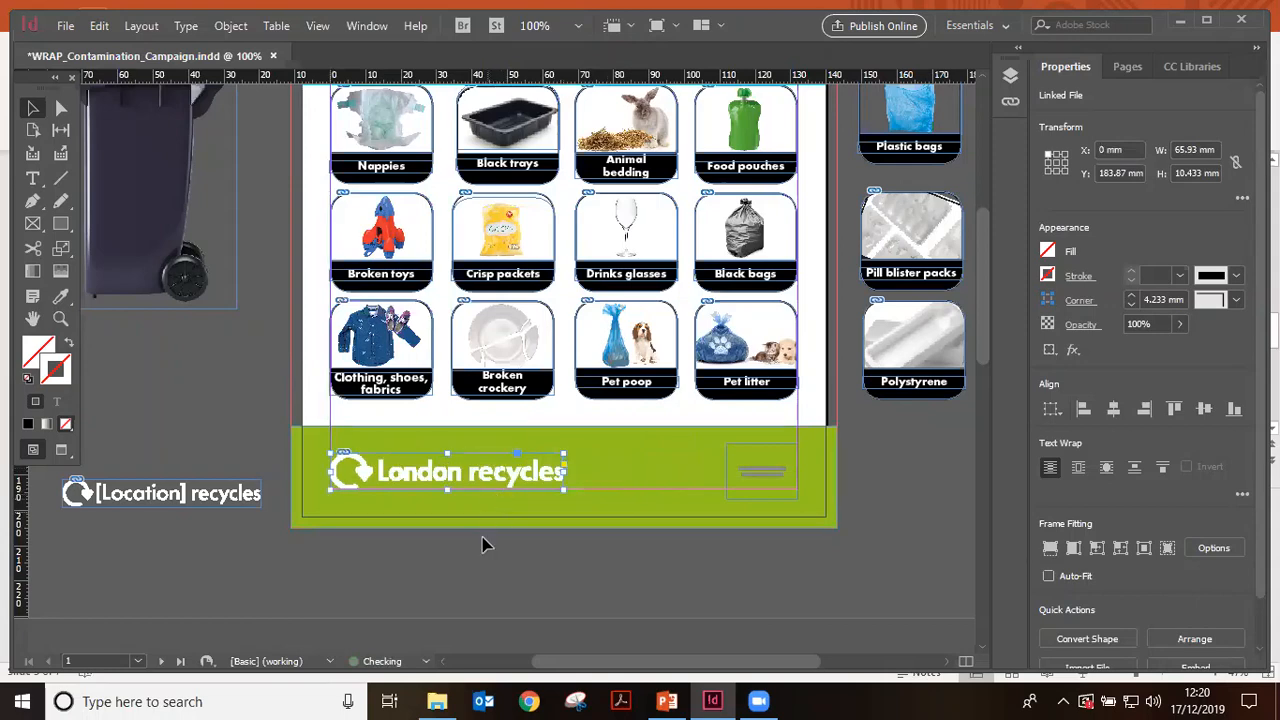
click(551, 539)
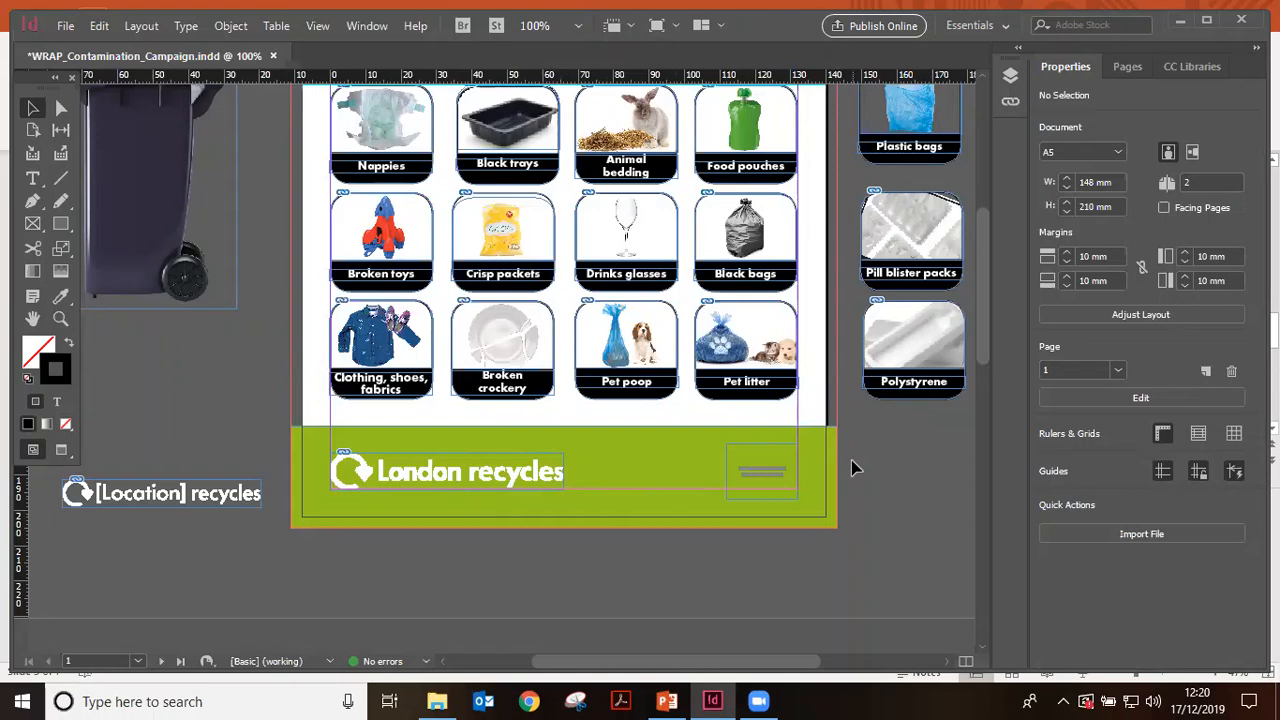
Move the small placeholder text frame from the green footer onto the pasteboard beside the page and deselect it
click(779, 461)
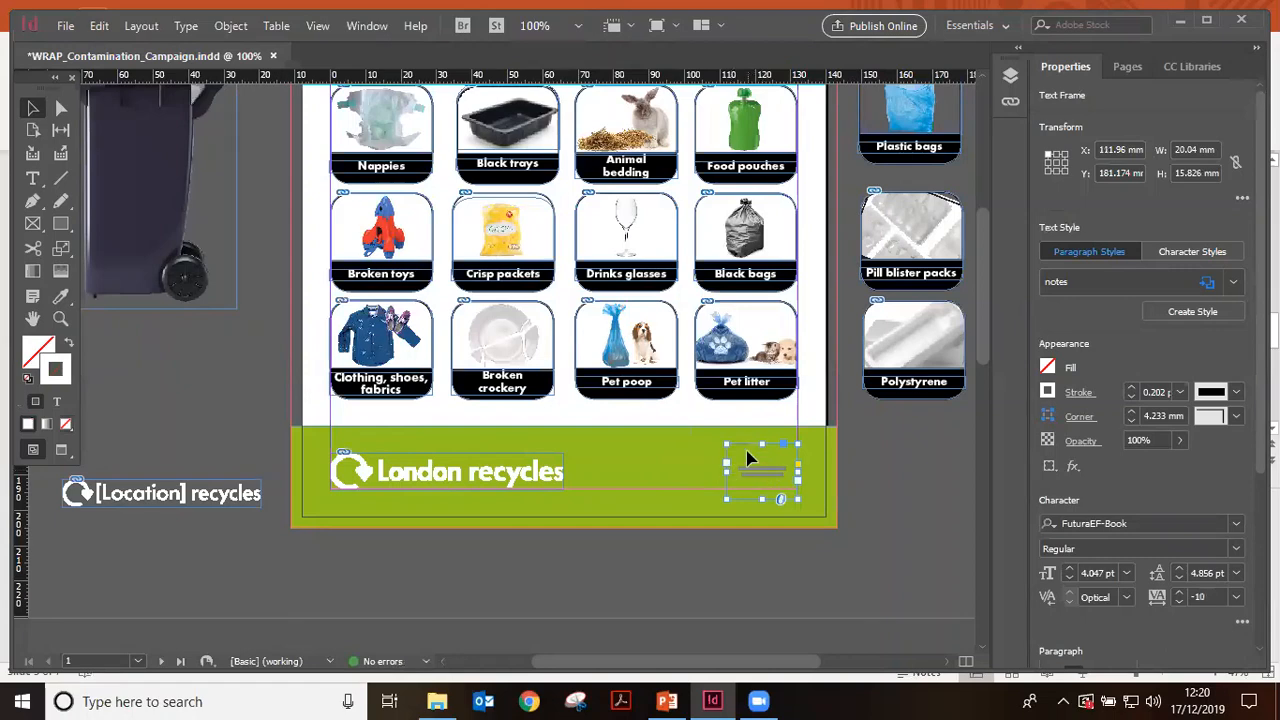
drag(748, 459, 882, 461)
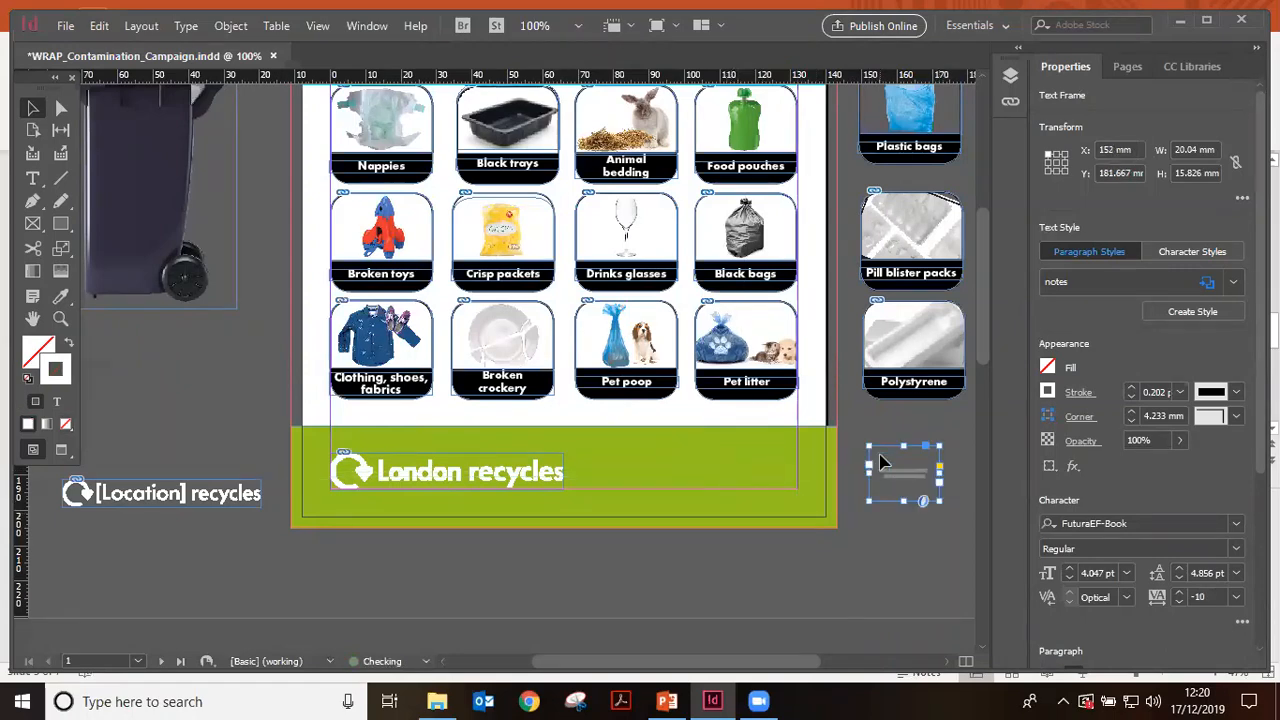
click(878, 440)
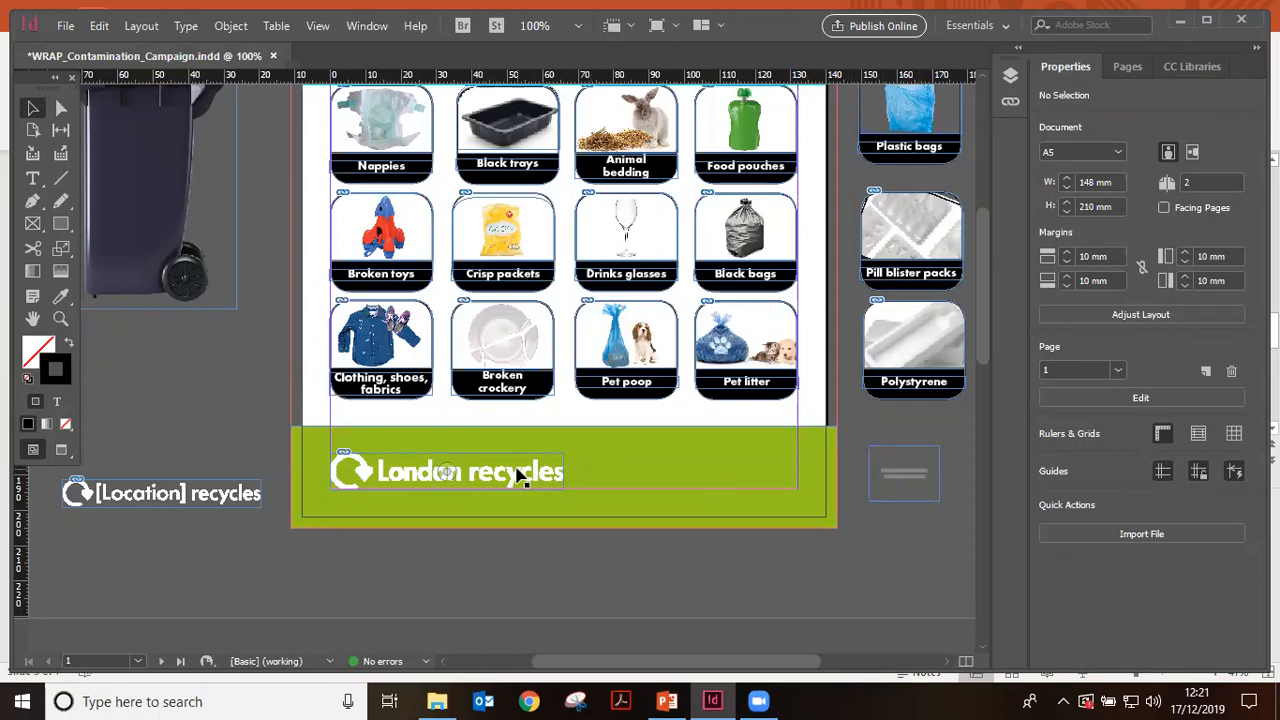
click(65, 27)
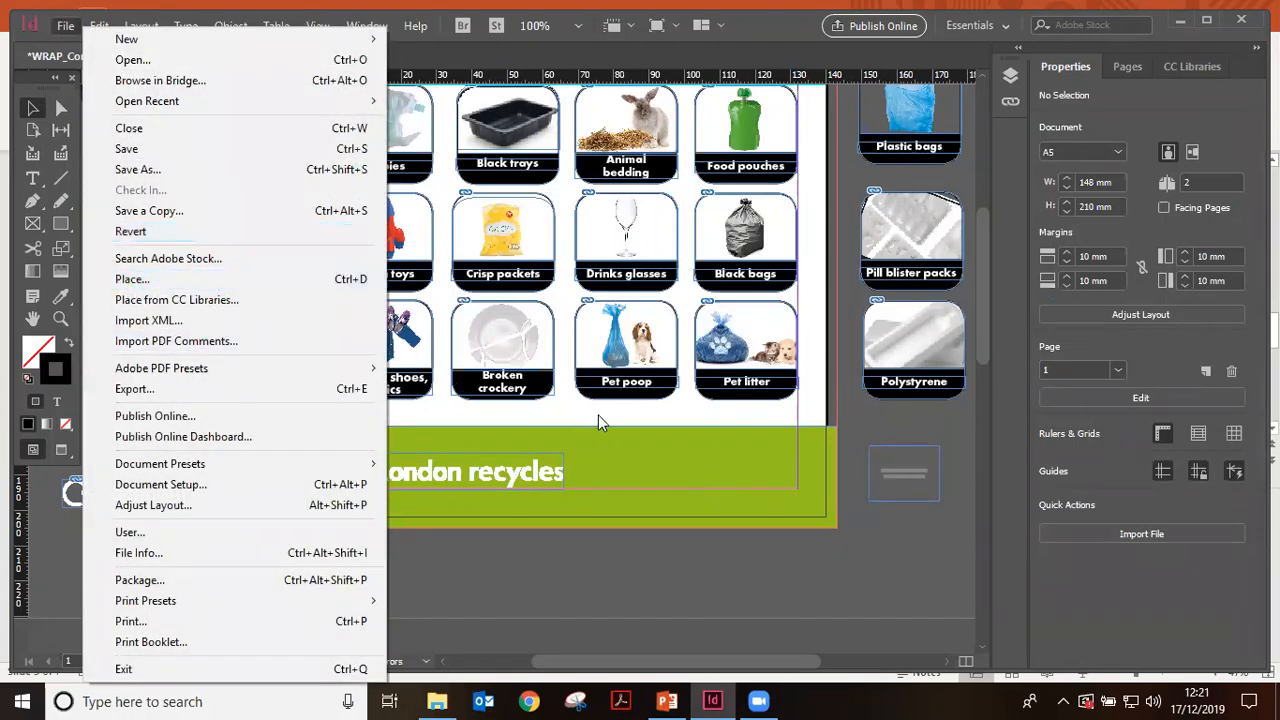
click(670, 560)
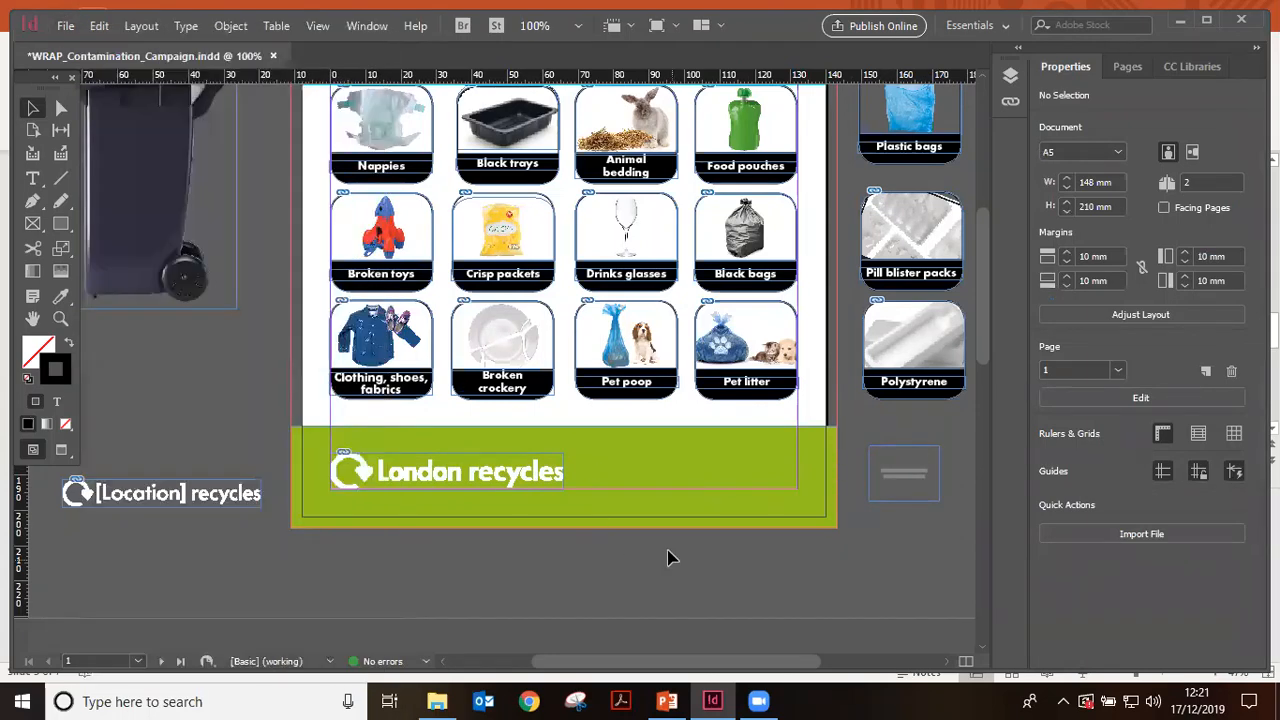
Place WRAP_2015_RGB-01.eps from the Editing WRAP materials folder on the pasteboard just below the green footer
click(441, 700)
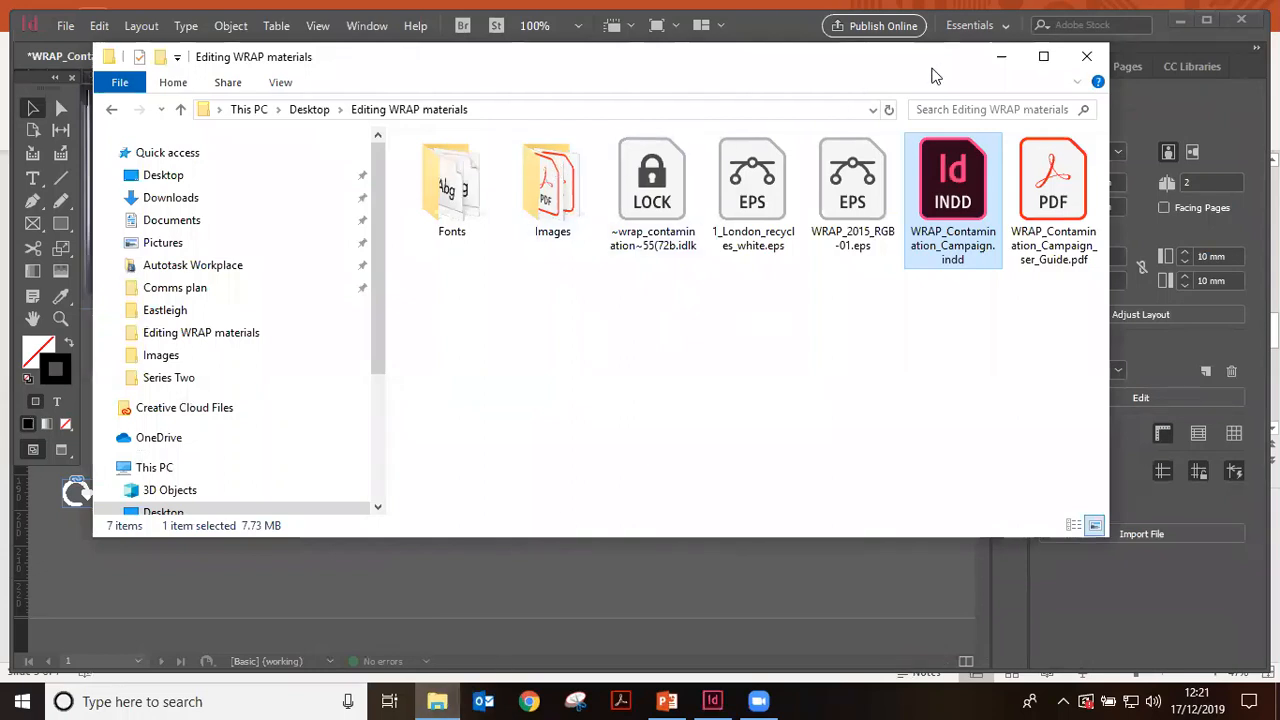
drag(930, 76, 573, 36)
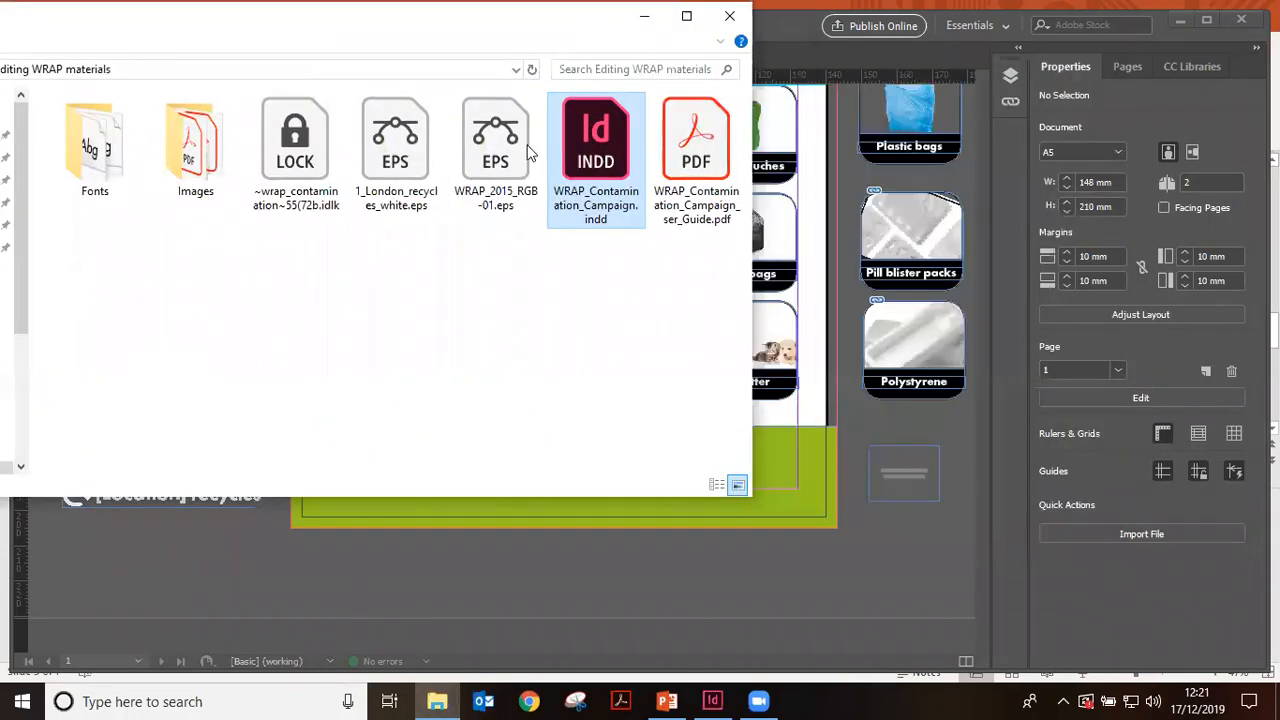
click(500, 175)
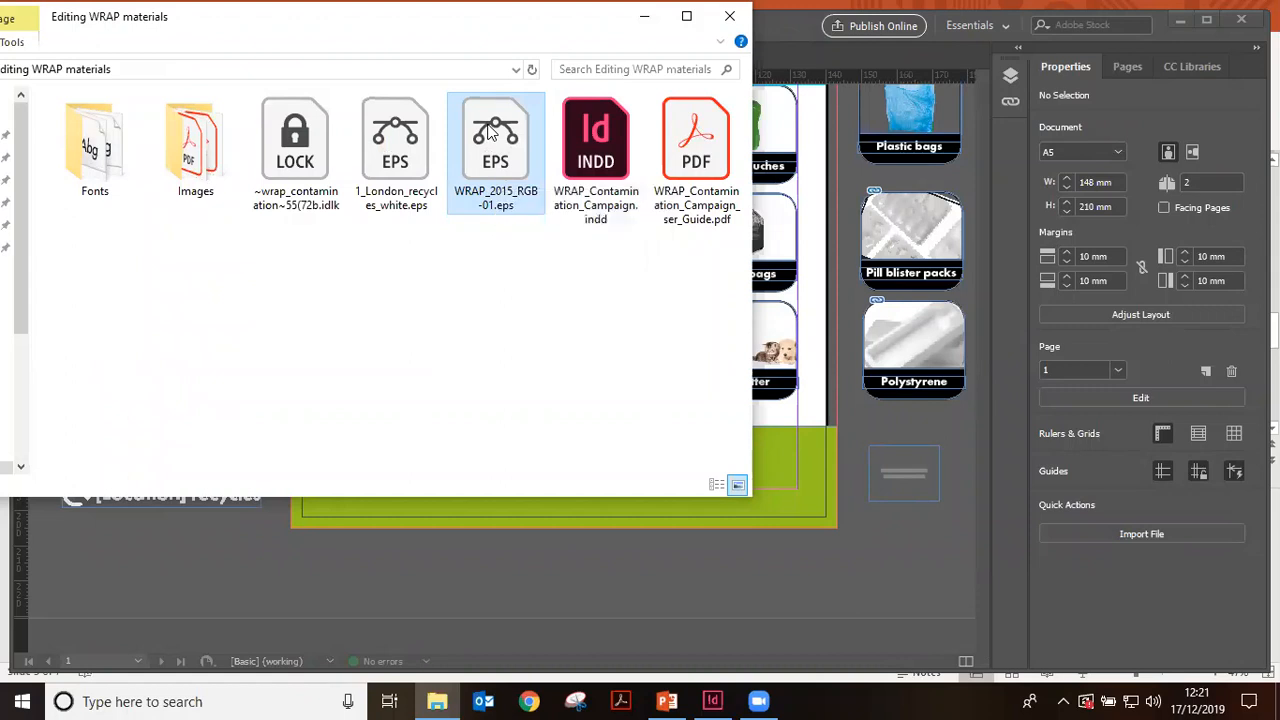
drag(485, 135, 707, 543)
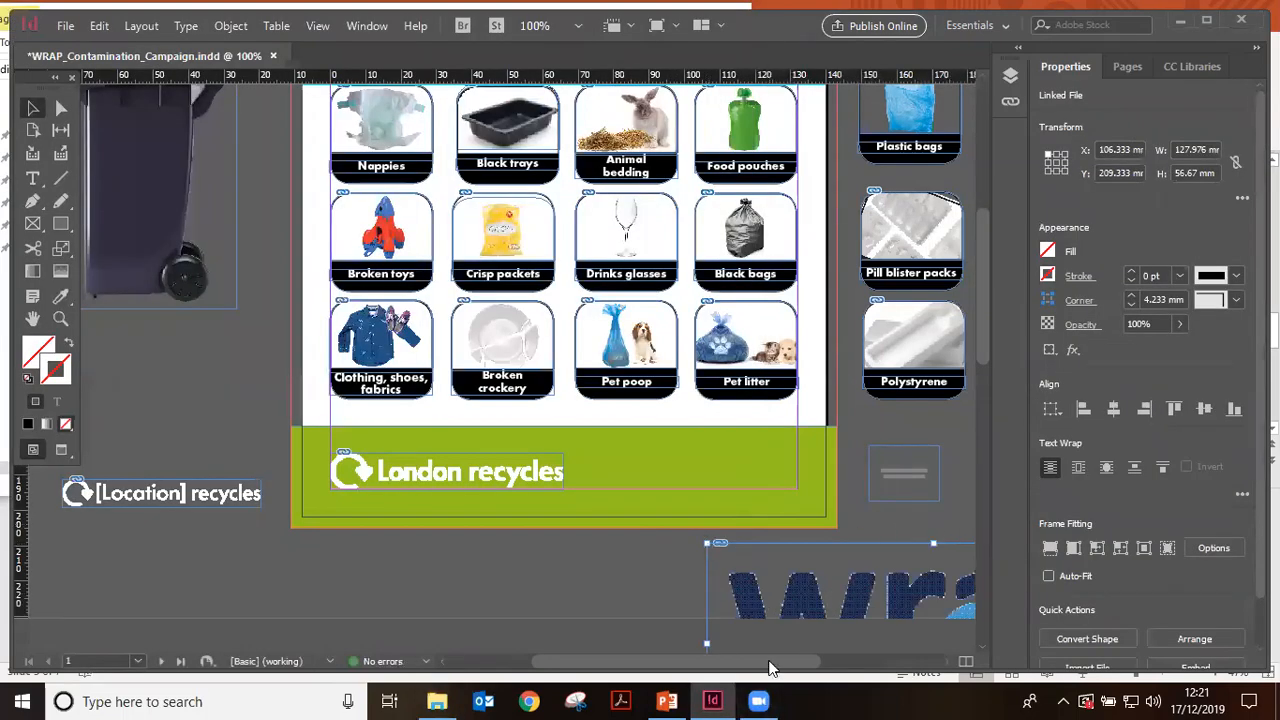
Move the wrap logo into the green footer opposite the London recycles logo and scale it proportionally to about 45 mm wide
drag(773, 668, 818, 668)
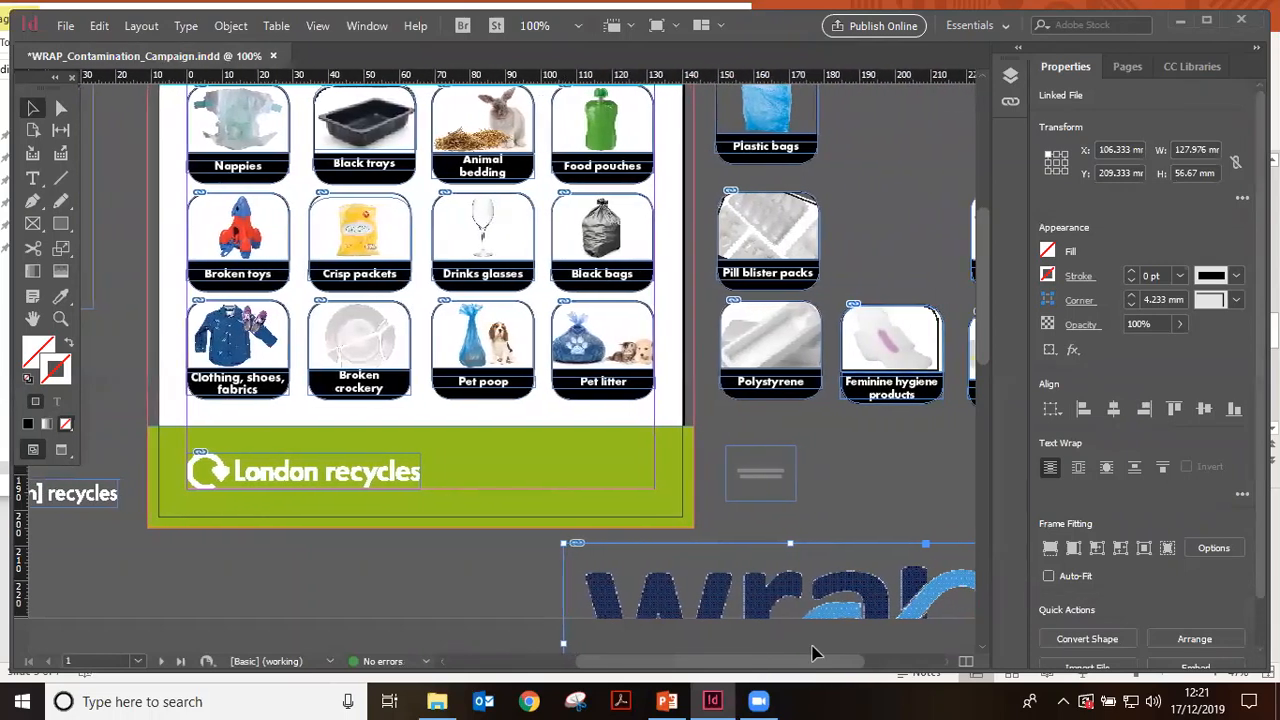
scroll(828, 481, down, 1)
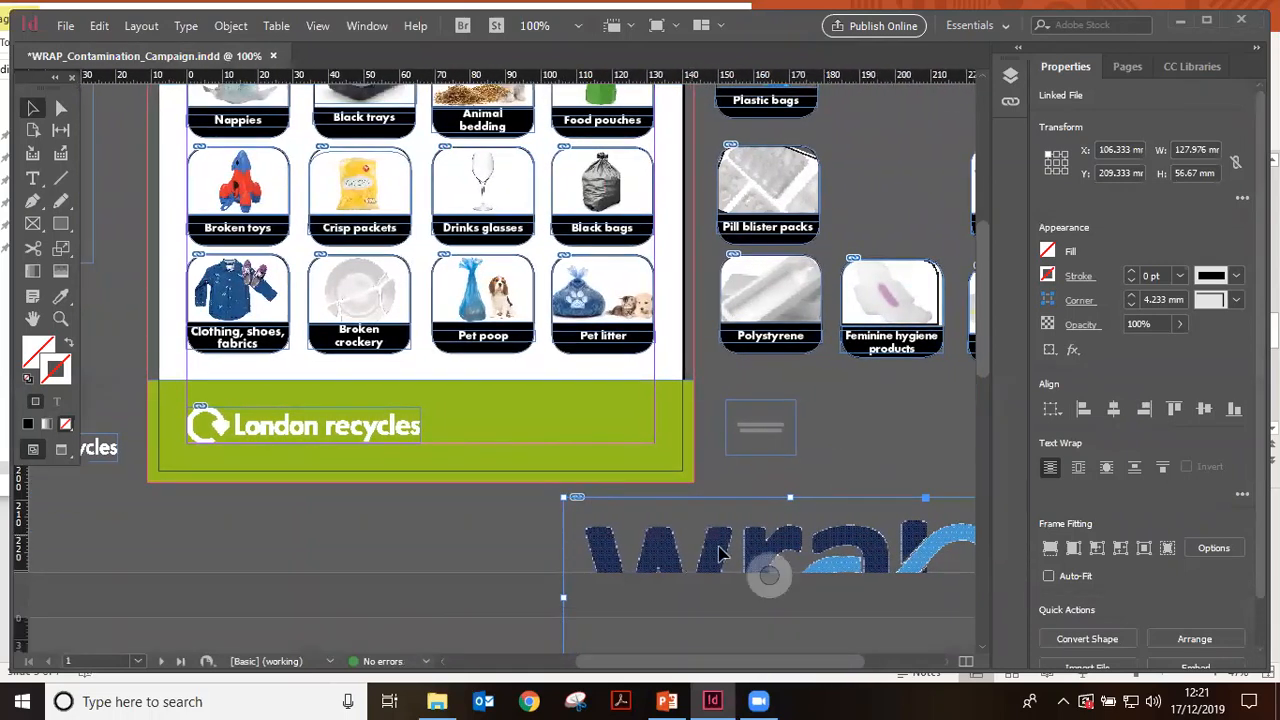
drag(716, 552, 577, 482)
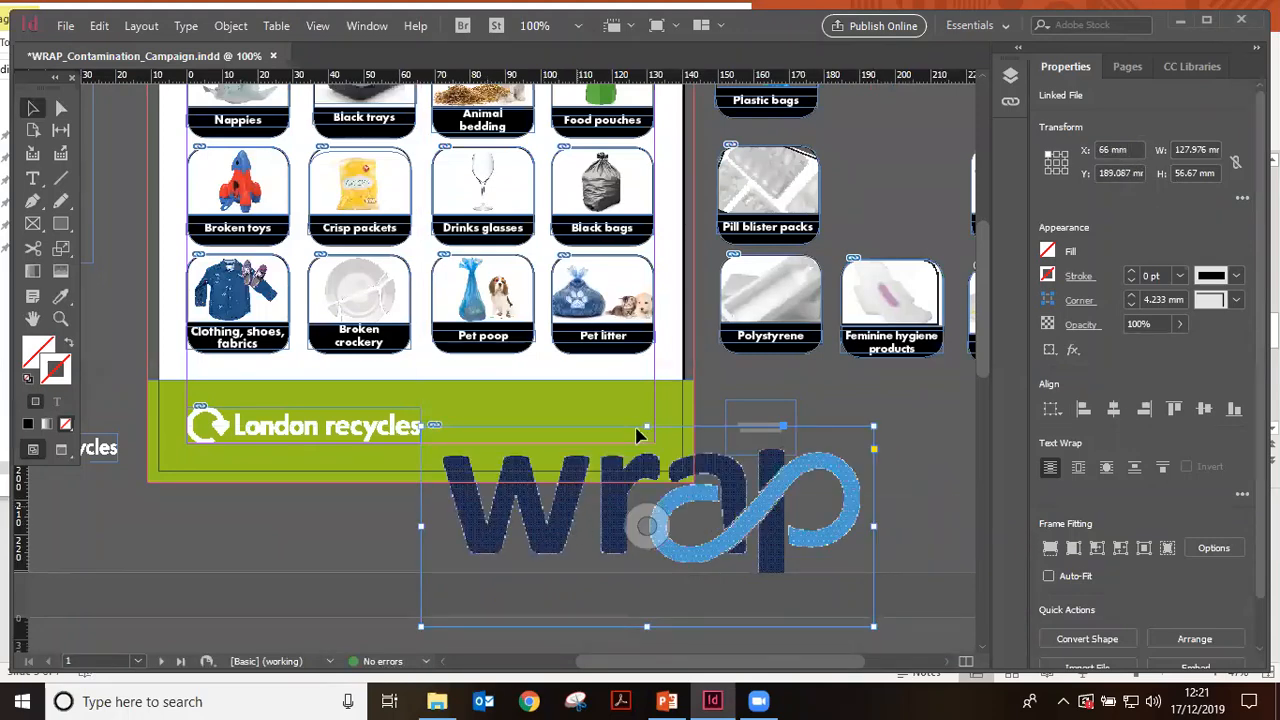
scroll(644, 426, down, 1)
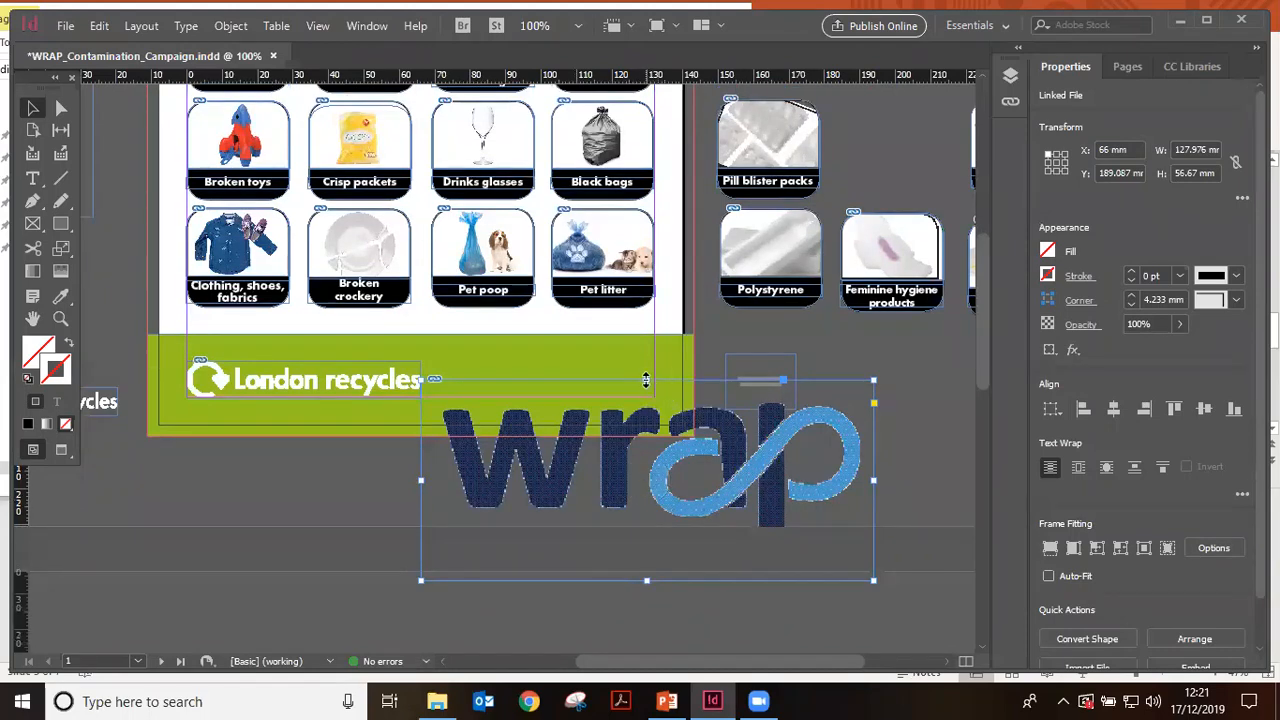
drag(647, 383, 547, 357)
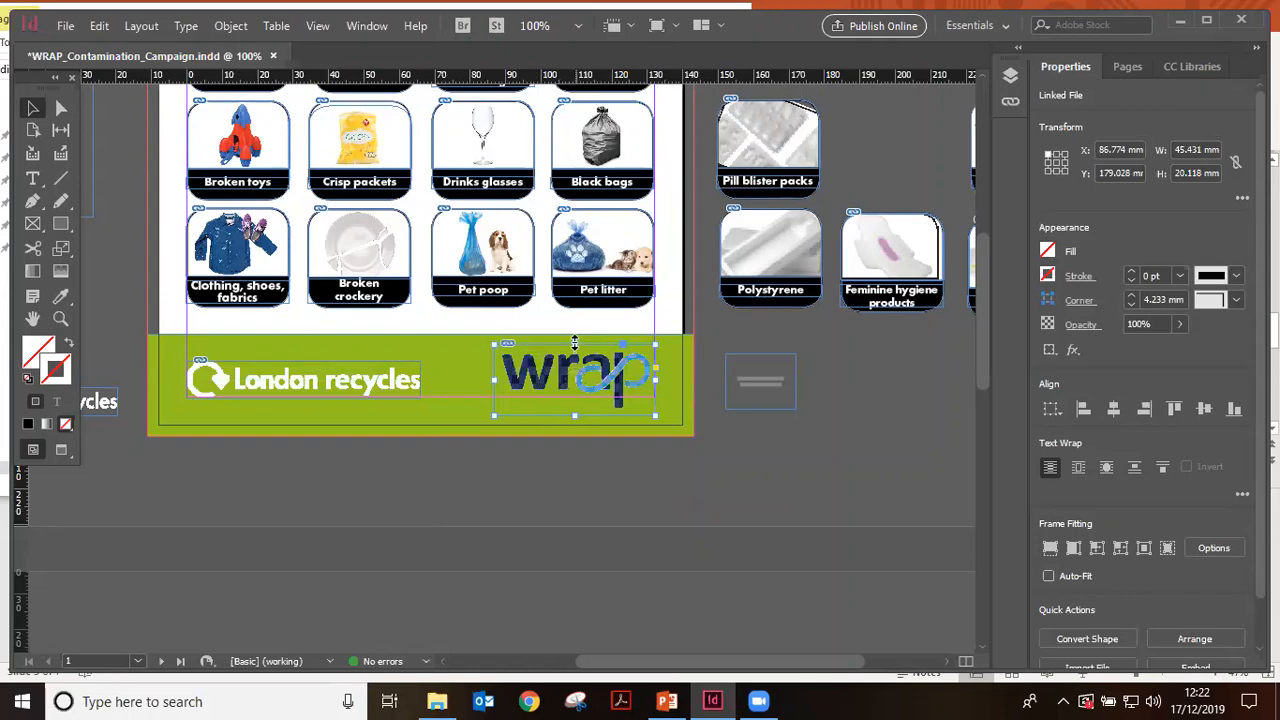
Scale the wrap logo down proportionally to about 24 mm wide, align it with the right and bottom page margins, and deselect it
drag(575, 342, 574, 361)
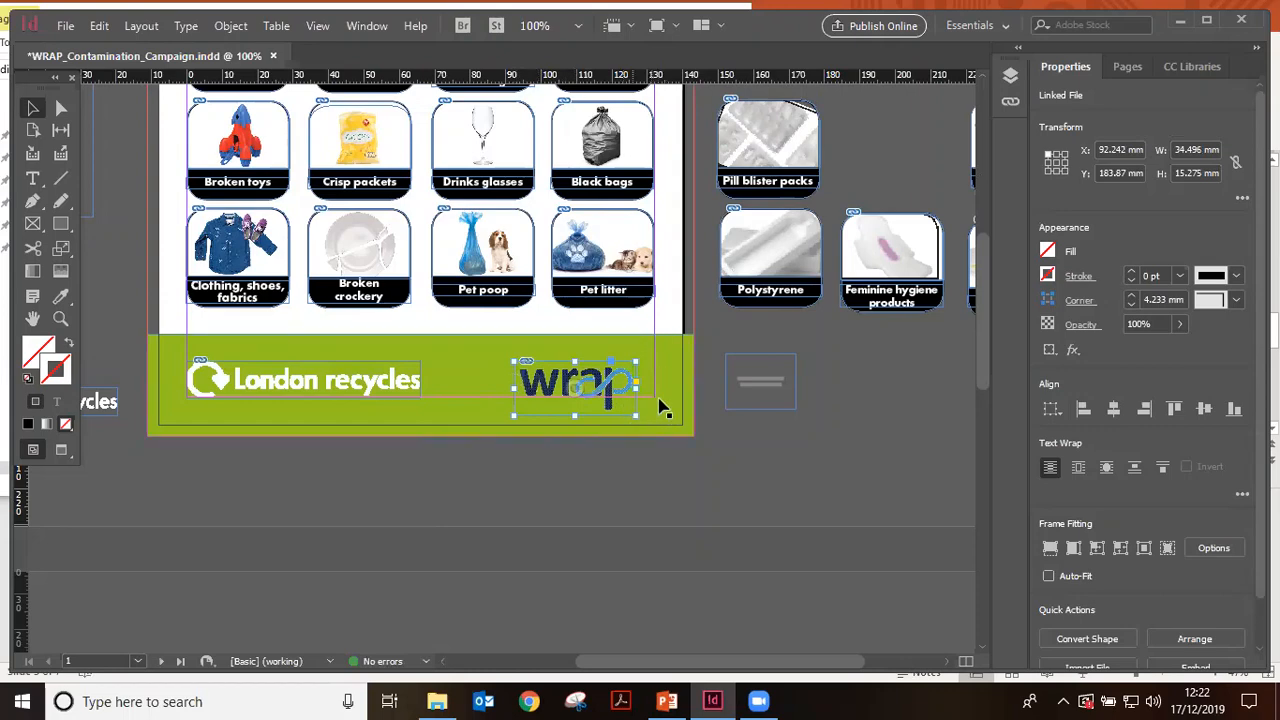
drag(575, 379, 590, 362)
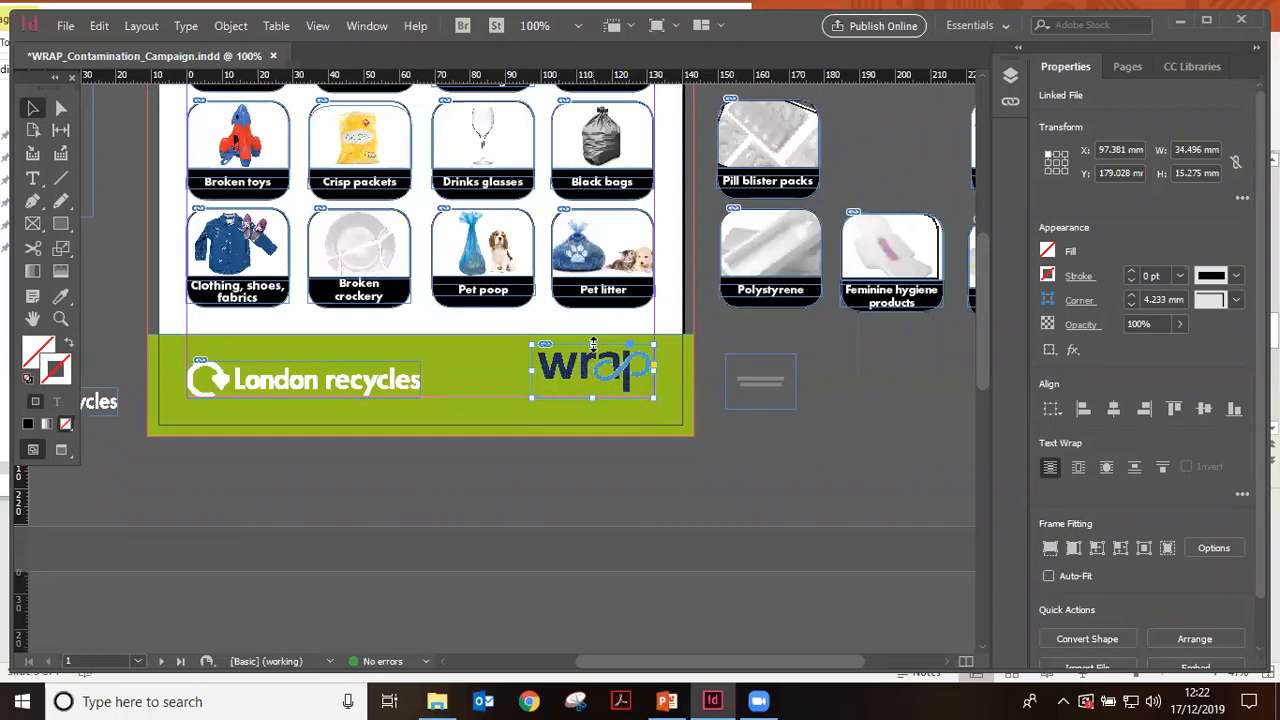
drag(593, 345, 593, 360)
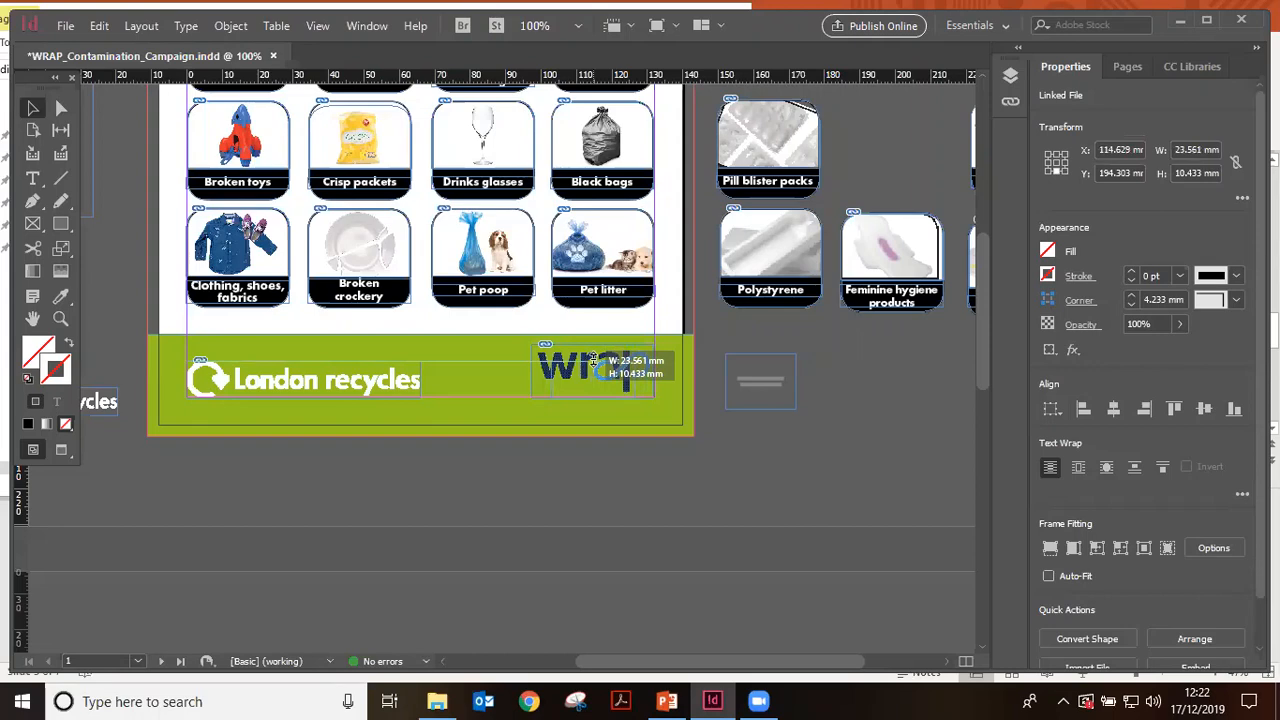
mouse_move(593, 360)
mouse_down()
mouse_move(573, 373)
mouse_move(604, 377)
mouse_up()
click(714, 434)
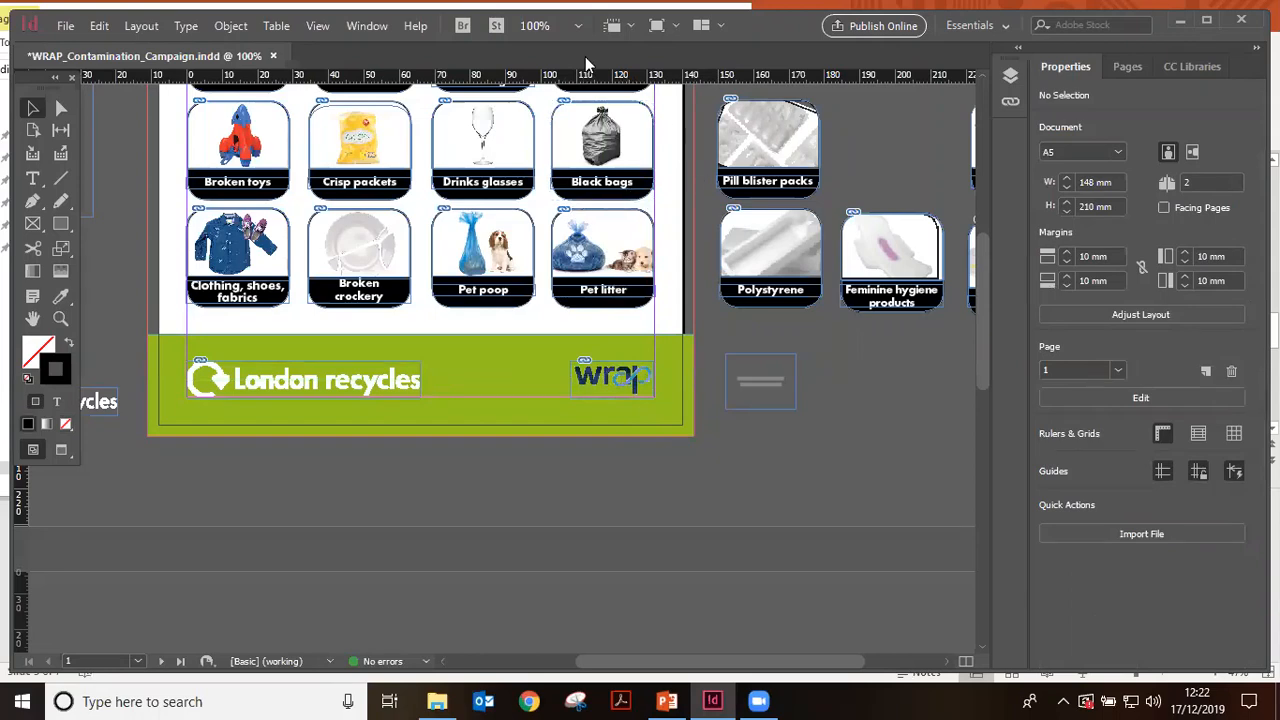
Nudge the wrap logo and the London recycles logo up to Y 183.62 mm so both sit on the bottom margin
click(578, 26)
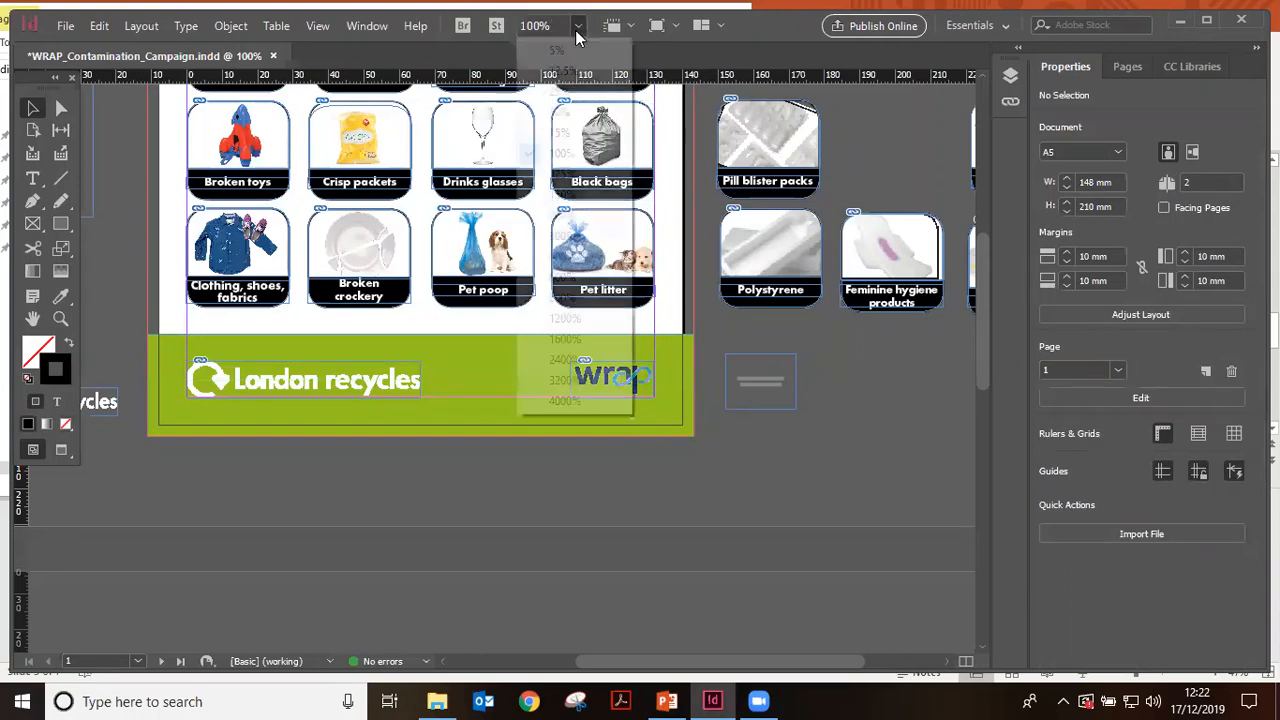
click(568, 195)
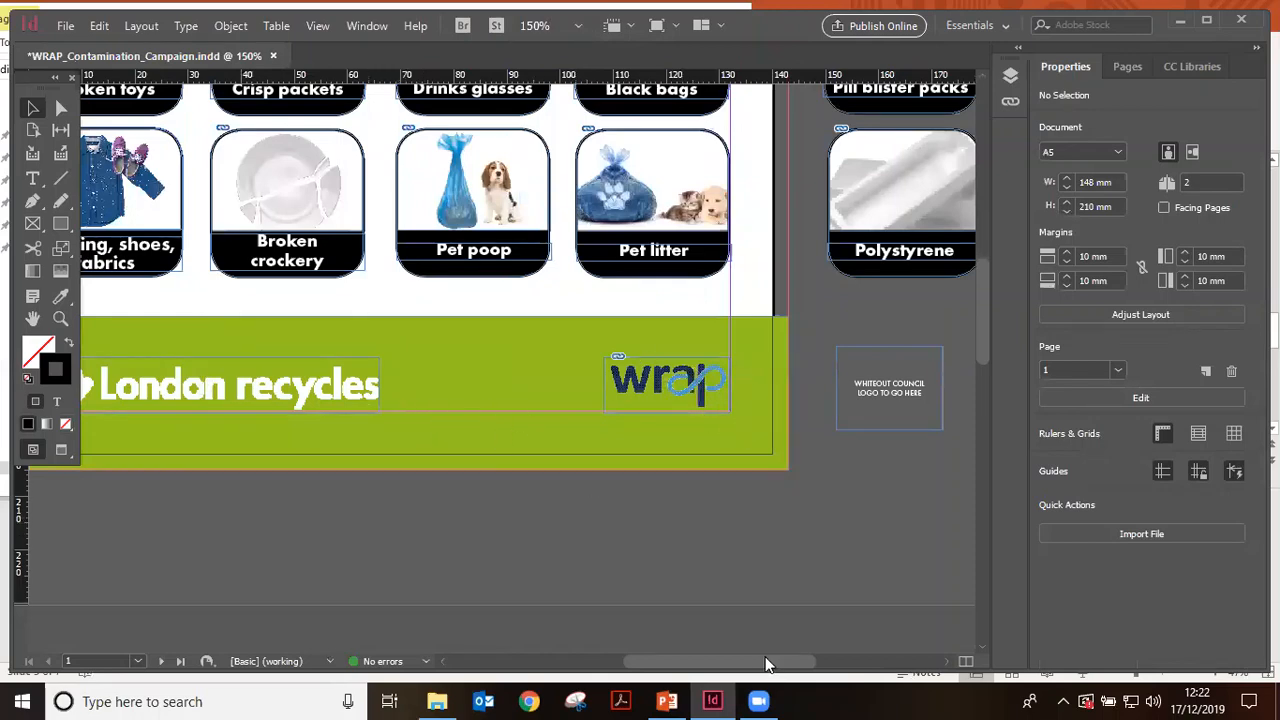
scroll(768, 664, left, 1)
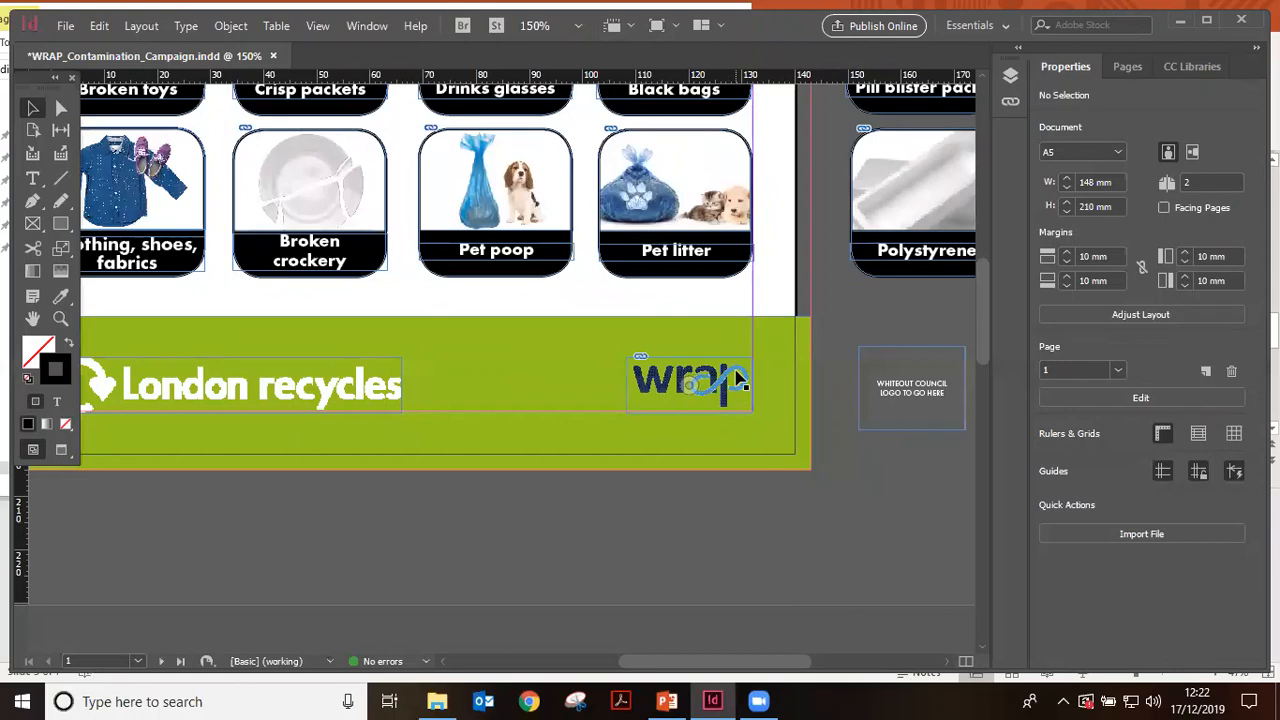
click(740, 378)
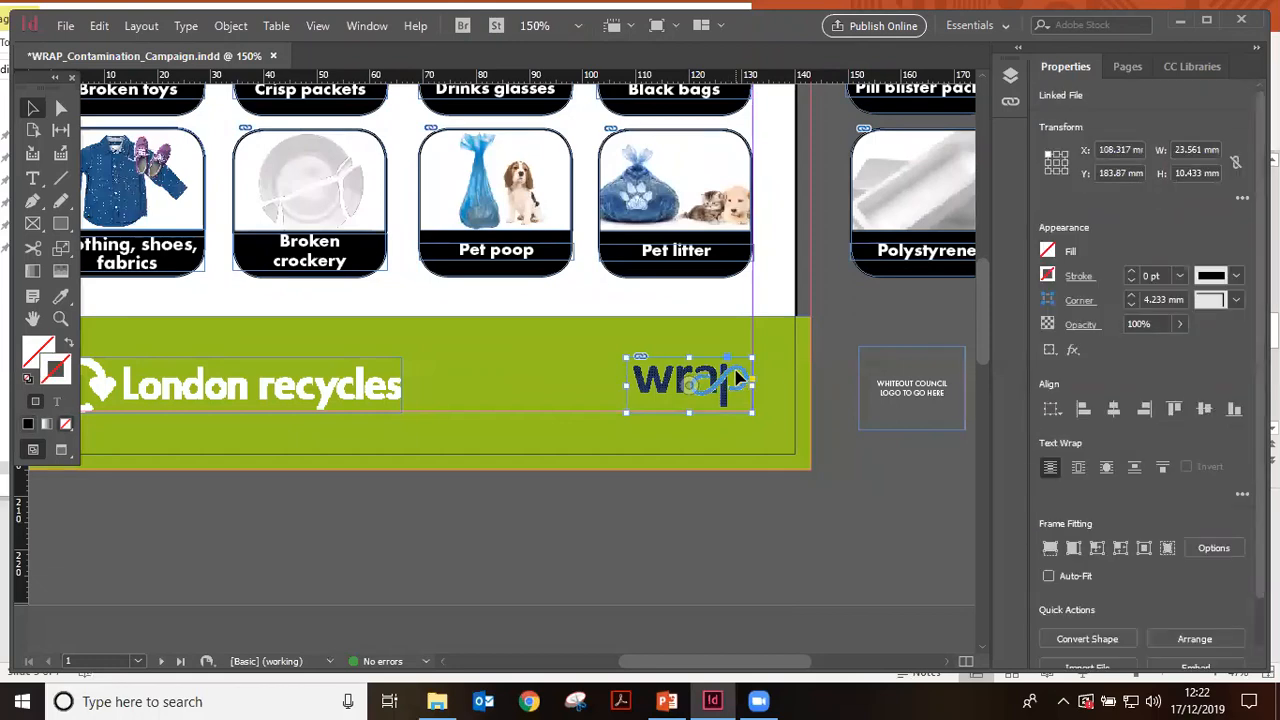
key(Up)
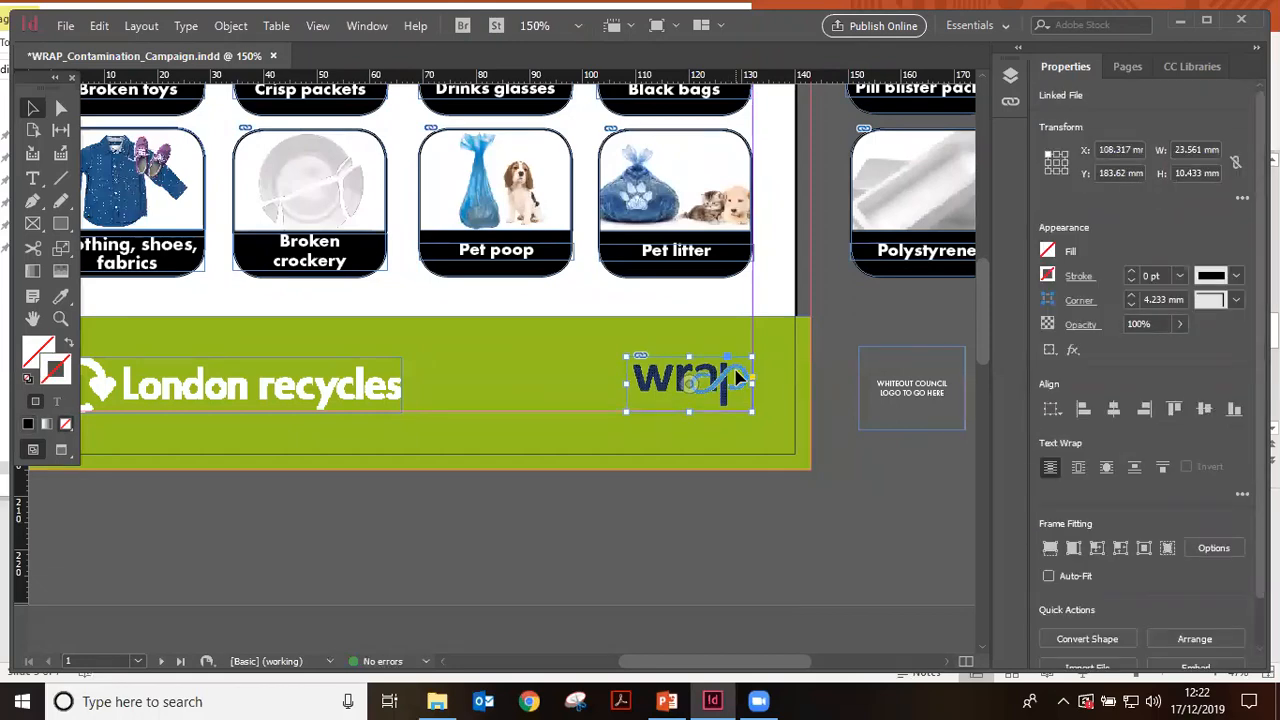
click(406, 396)
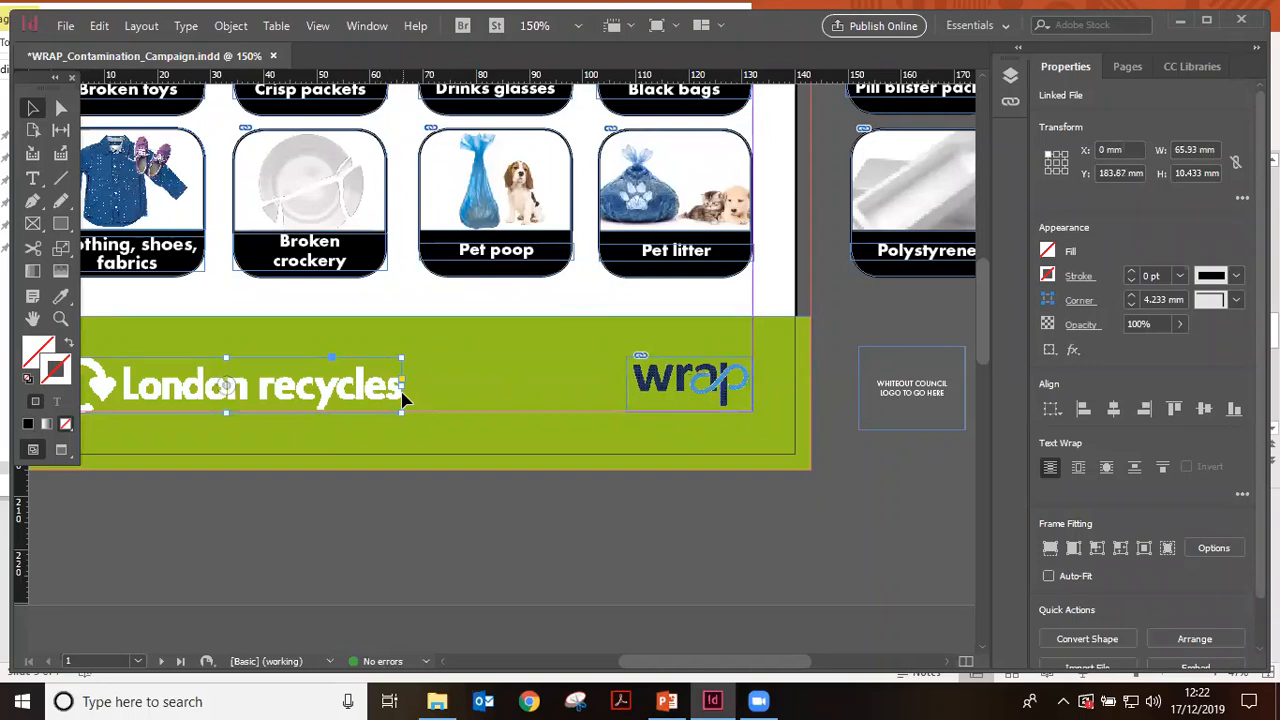
key(Up)
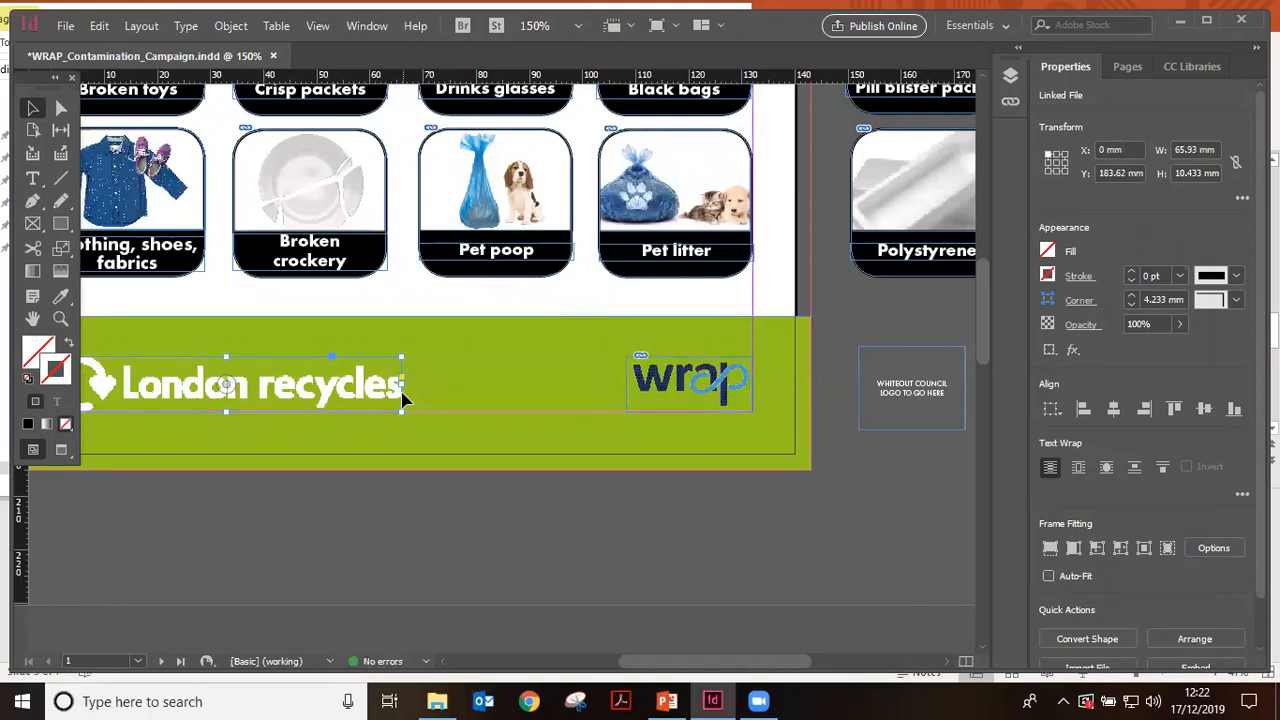
click(683, 491)
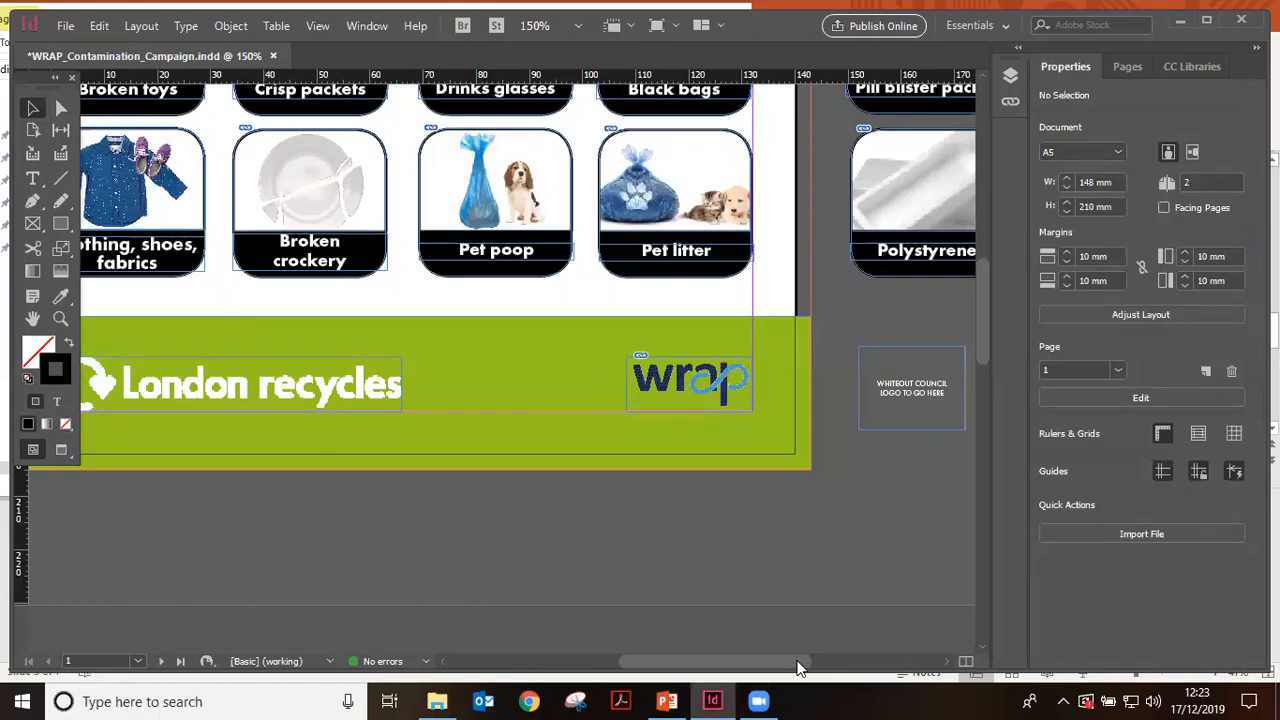
Review the edited leaflet from the footer logos up to the headline at 100% zoom
drag(799, 668, 776, 660)
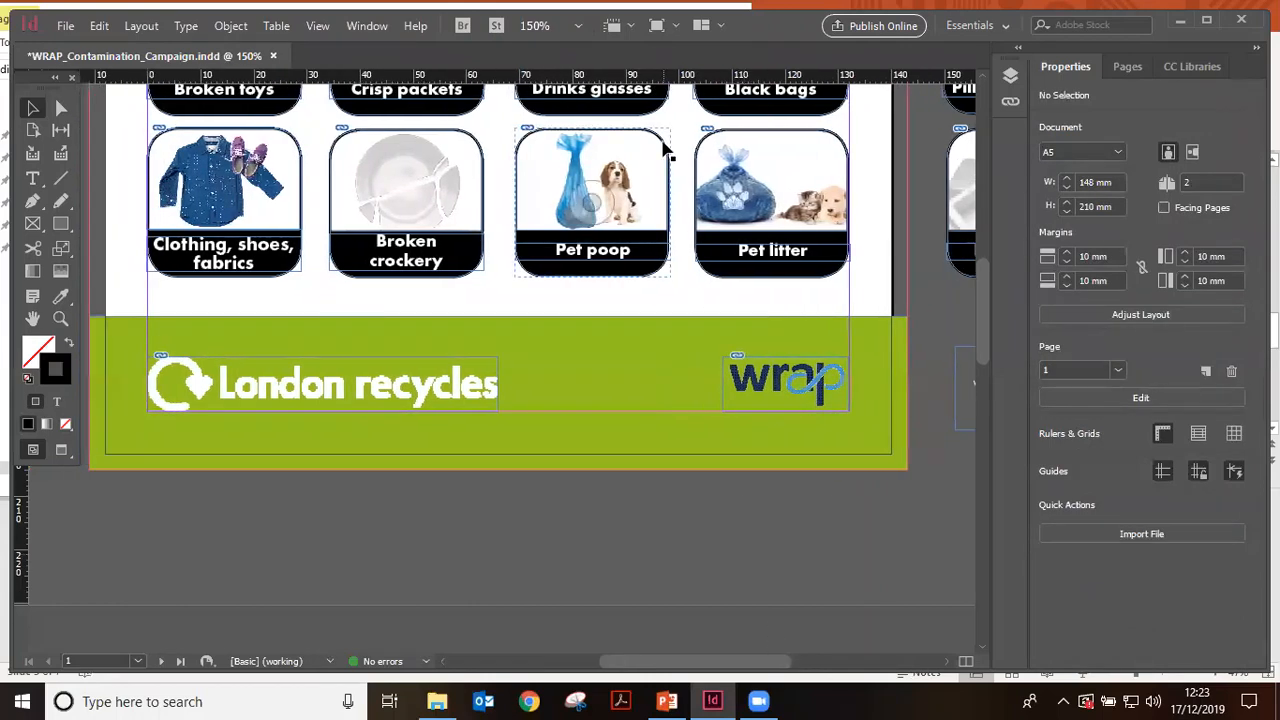
click(577, 25)
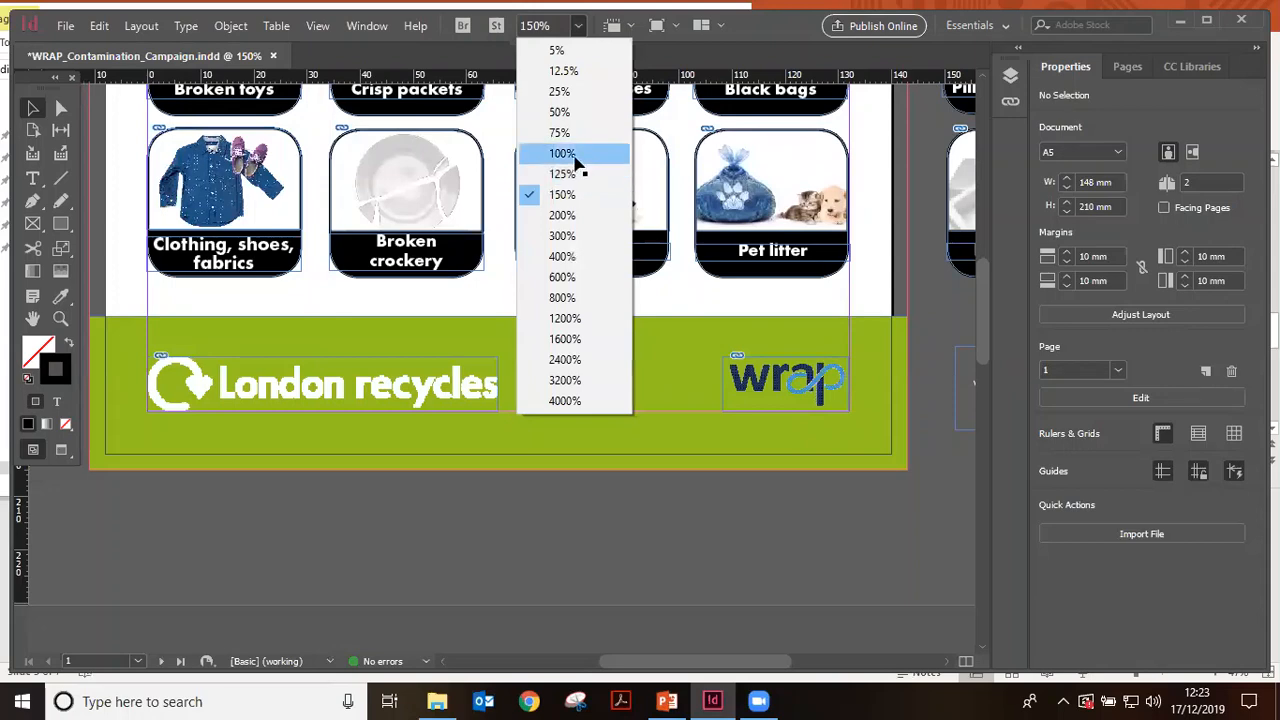
click(578, 155)
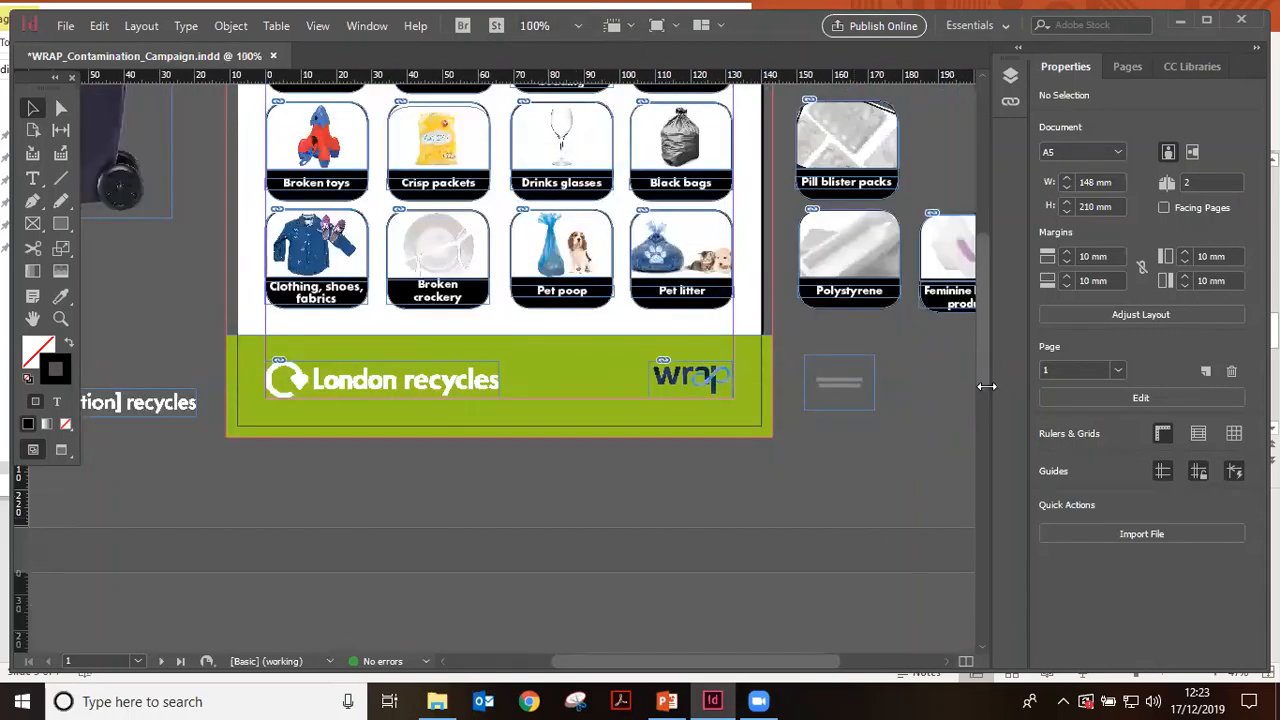
drag(984, 379, 984, 368)
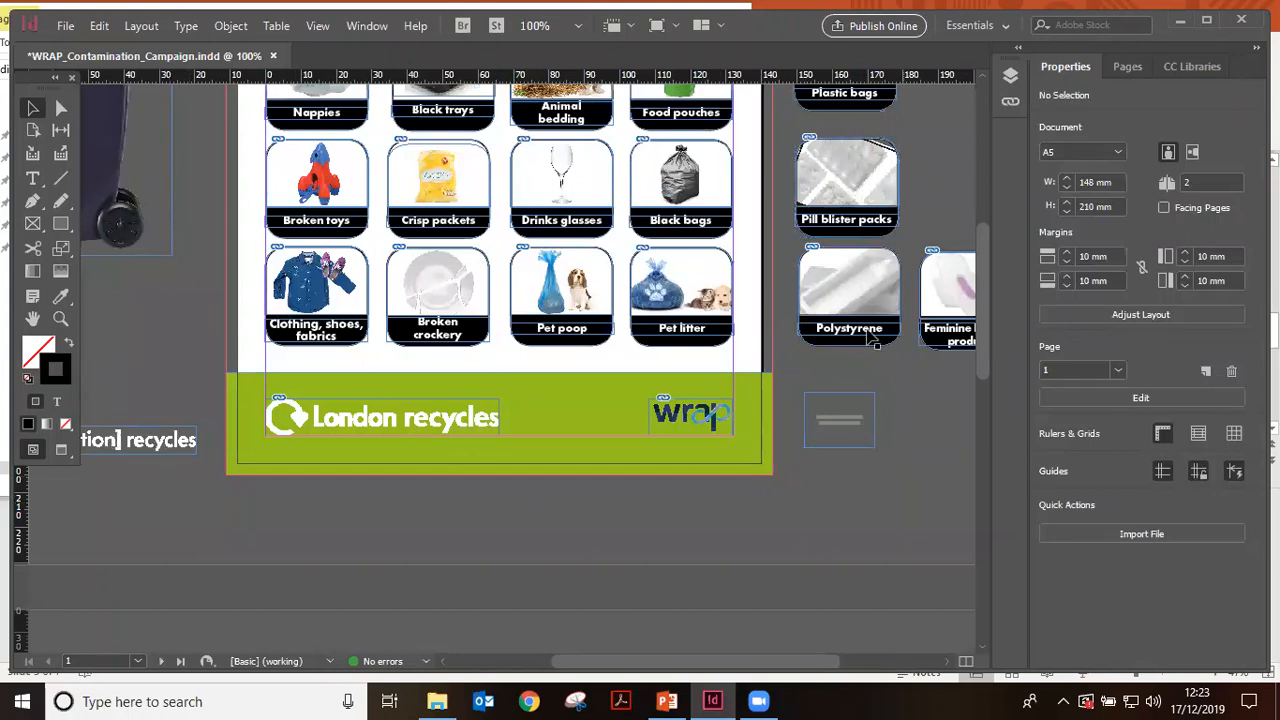
drag(982, 366, 988, 233)
scroll(906, 226, down, 2)
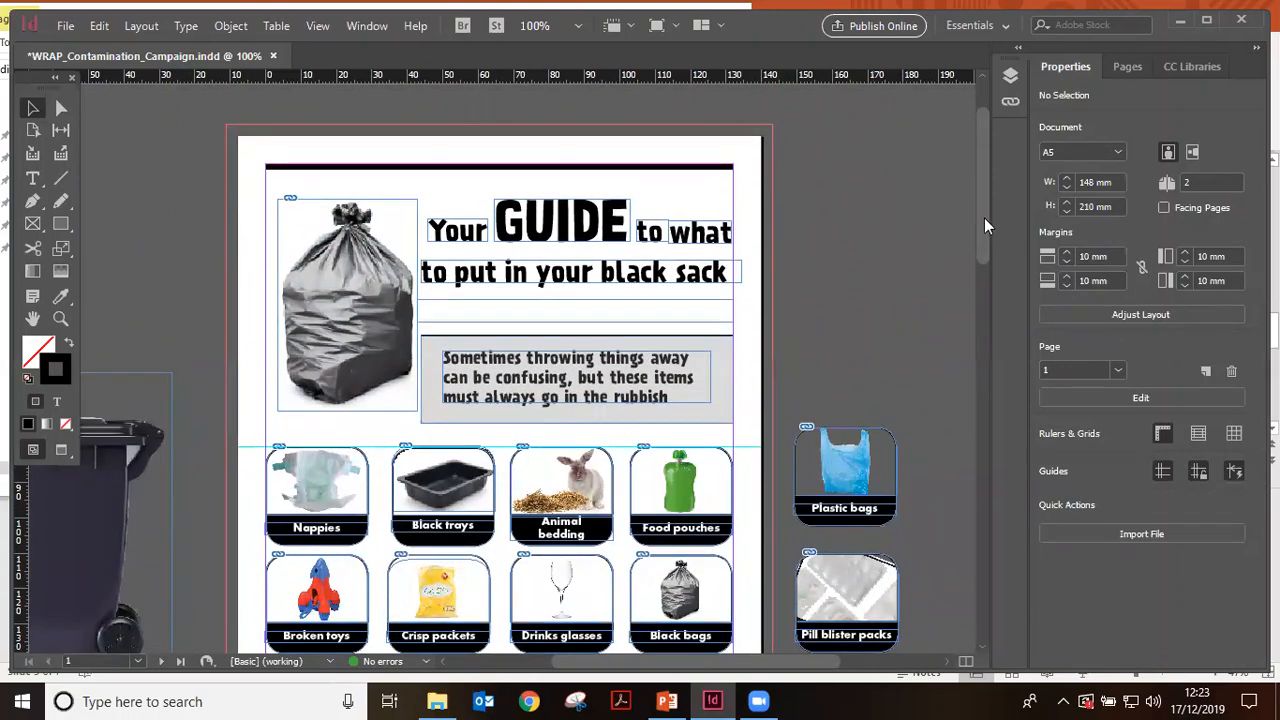
scroll(906, 222, up, 1)
scroll(906, 222, down, 1)
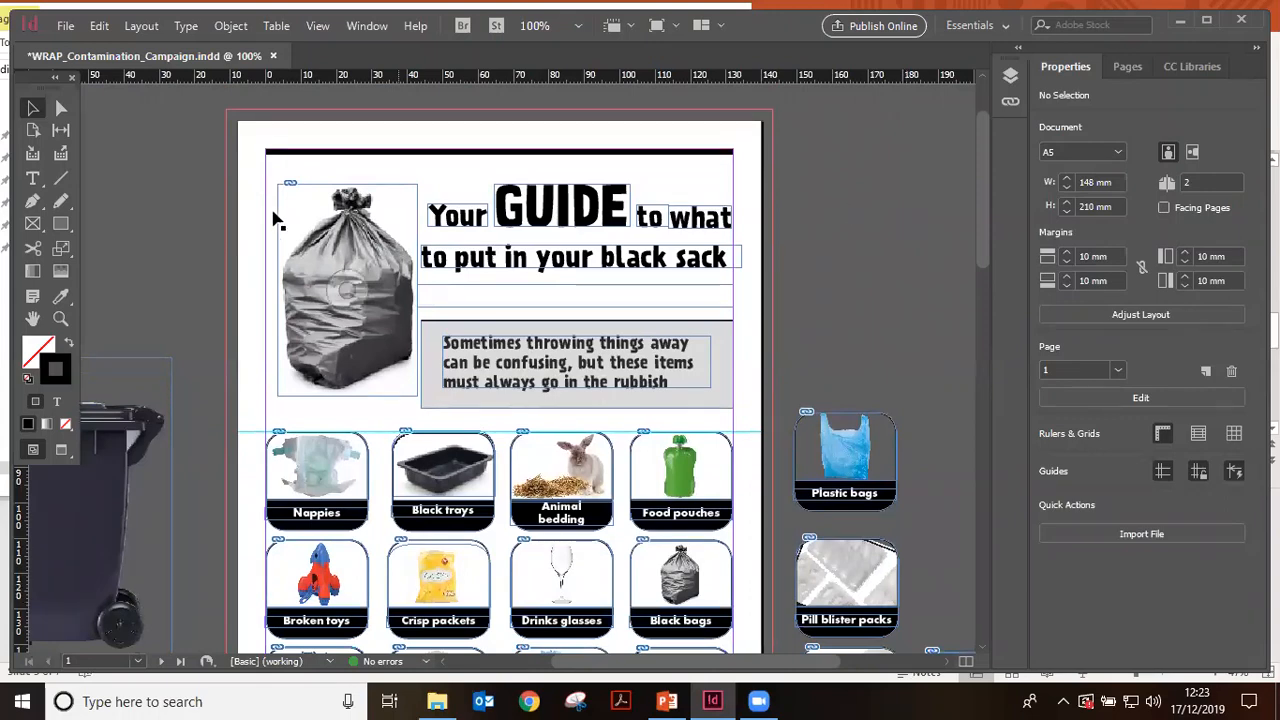
Start exporting the leaflet as WRAP_Contamination_Campaign.pdf in Adobe PDF (Interactive) format to the Editing WRAP materials folder
click(68, 32)
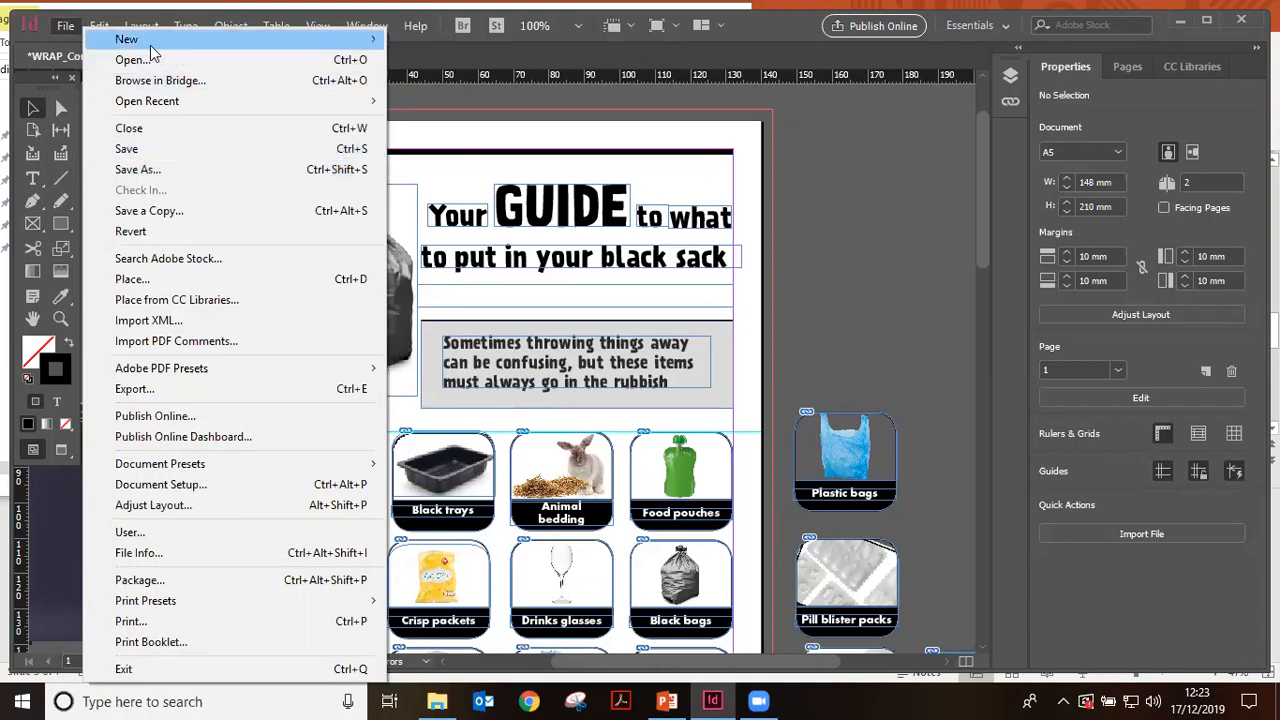
mouse_move(151, 45)
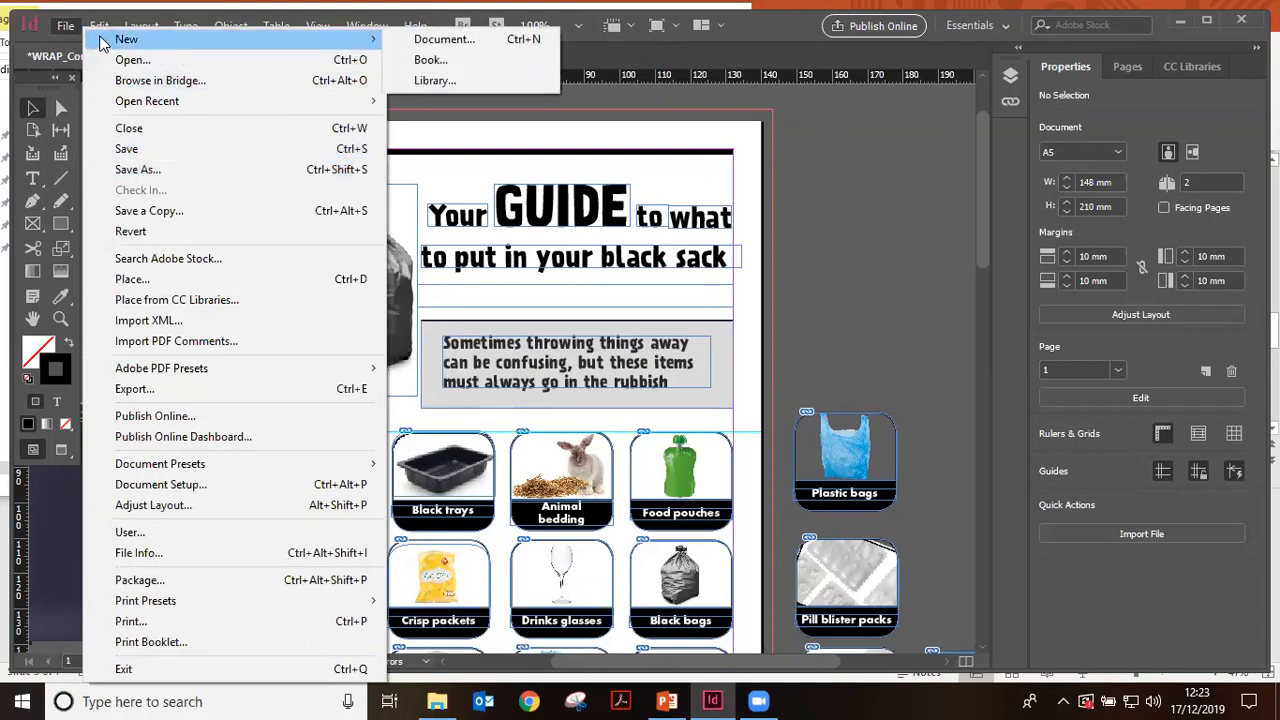
click(141, 389)
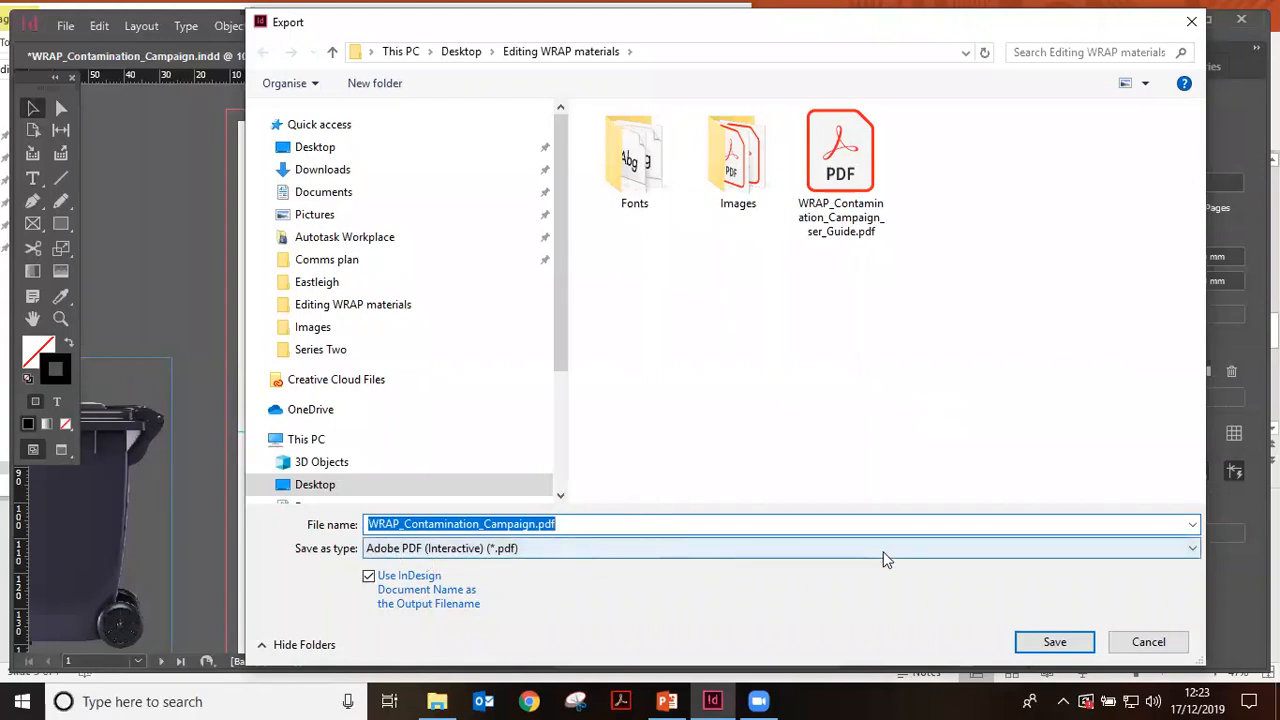
click(1193, 550)
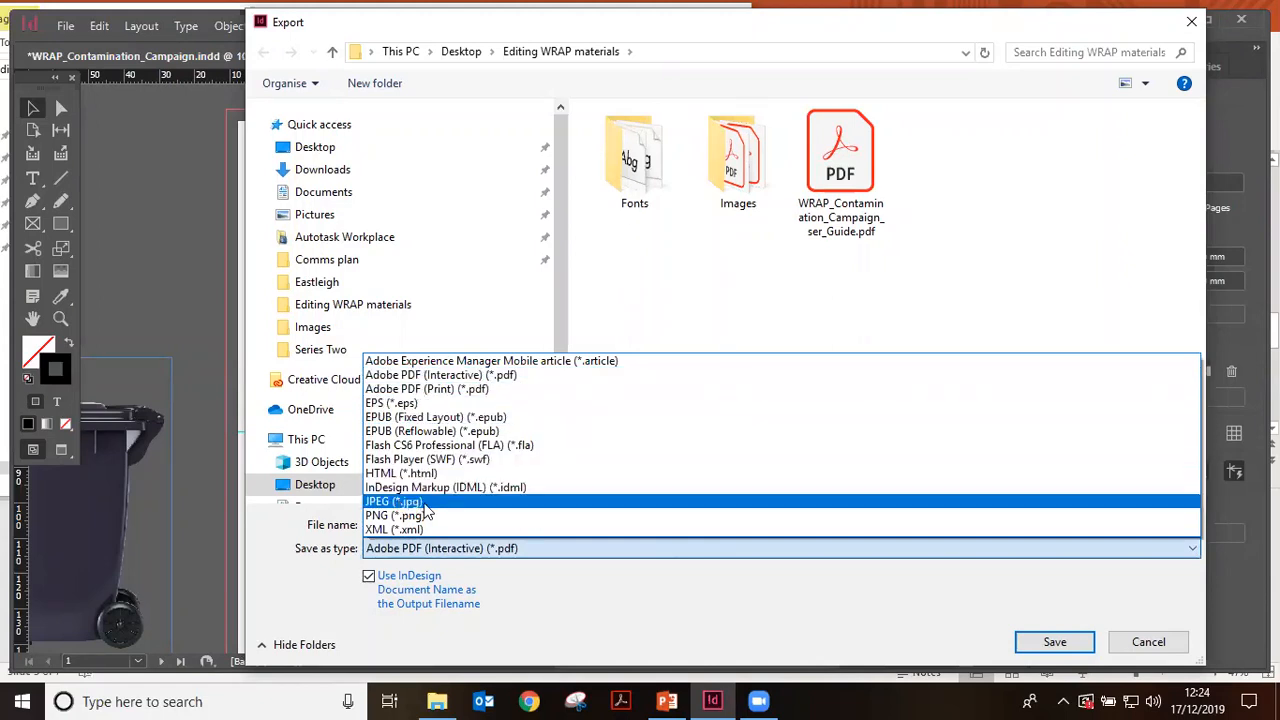
click(513, 376)
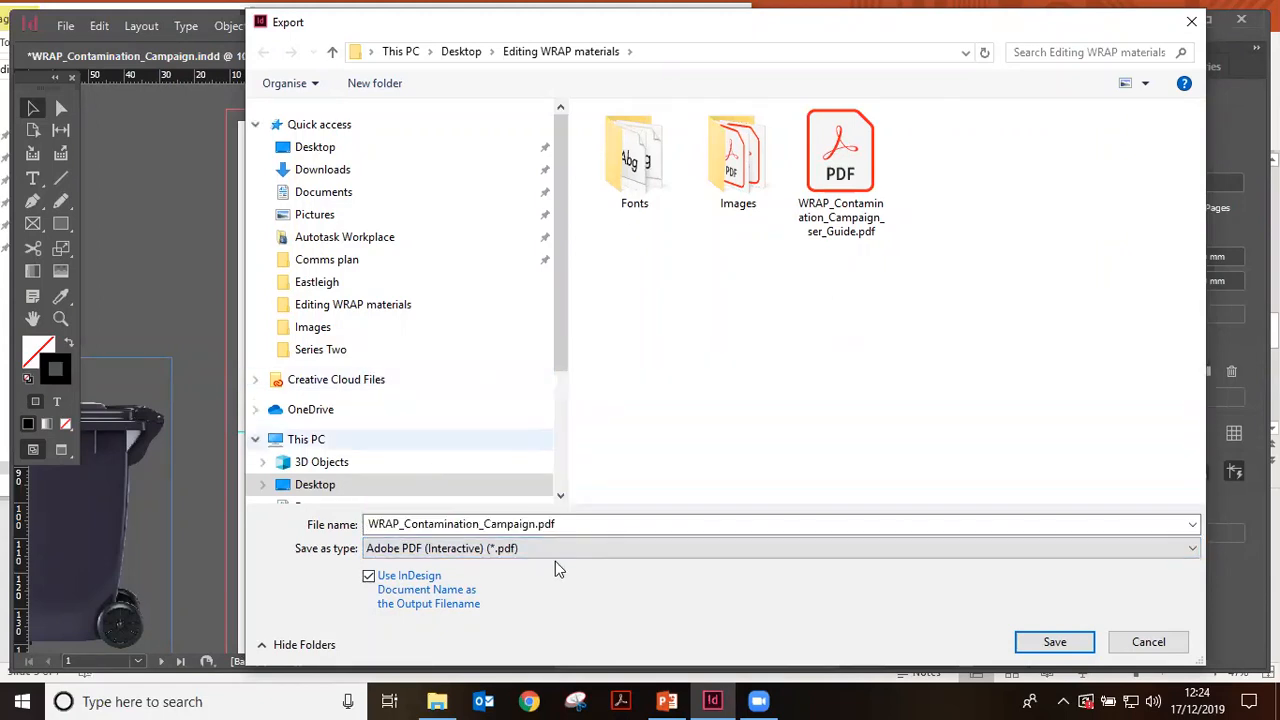
click(1057, 645)
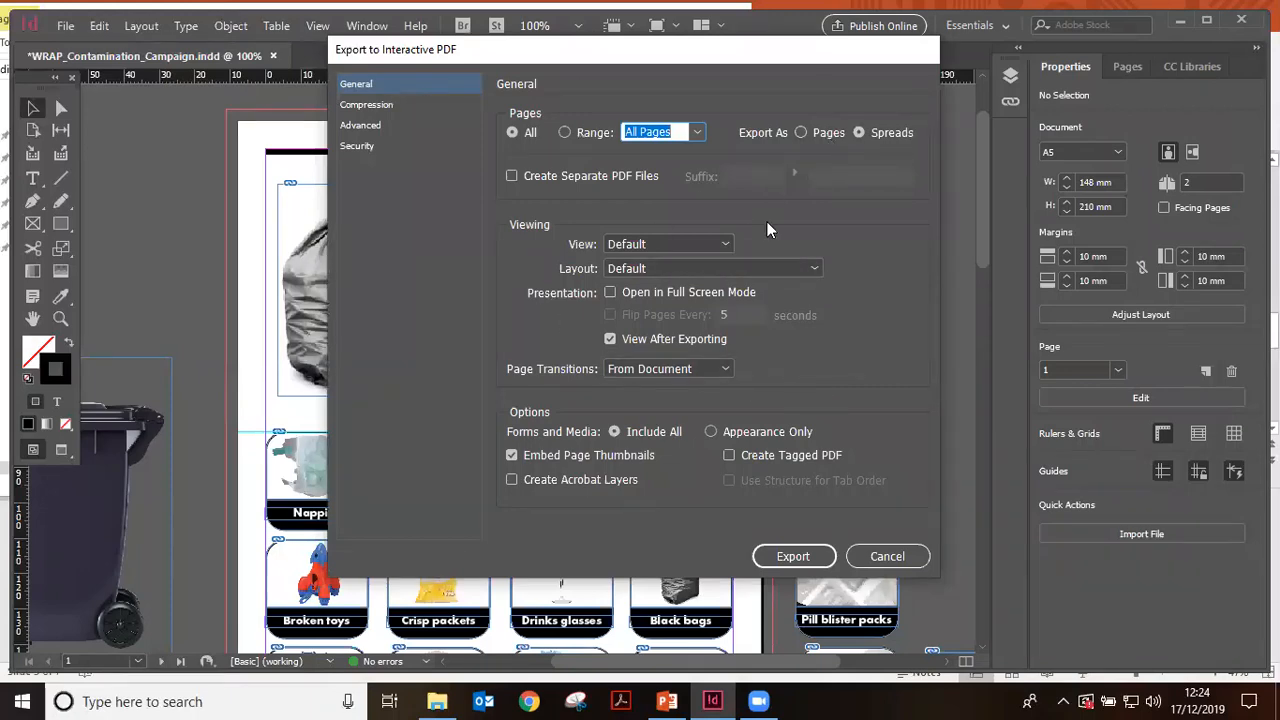
Set the image compression to Maximum JPEG quality at 300 ppi and export the leaflet as an interactive PDF
click(362, 107)
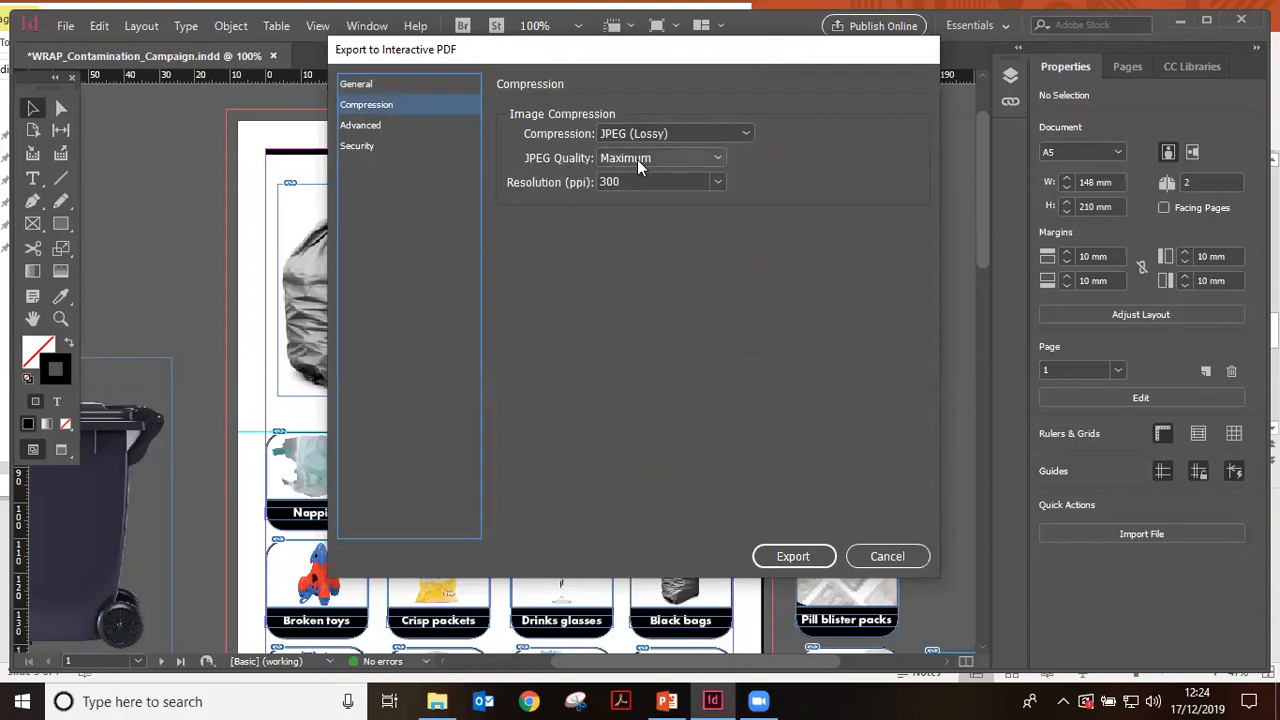
click(717, 158)
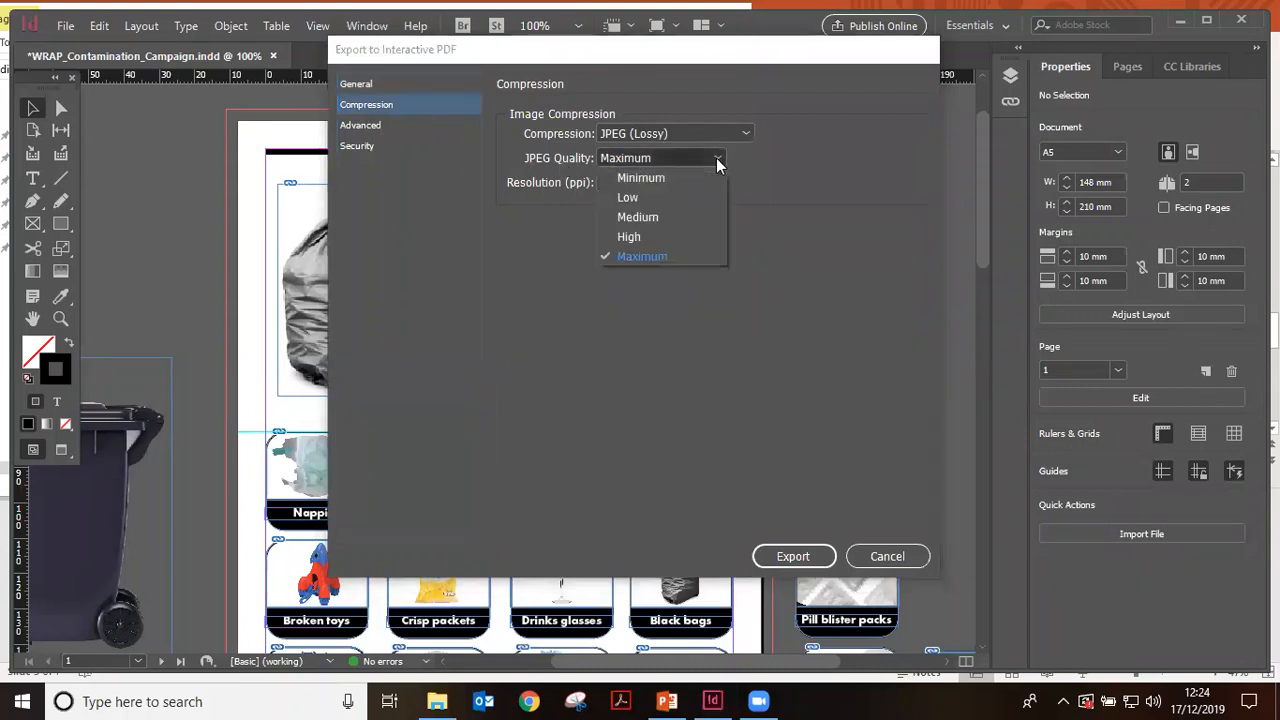
click(661, 179)
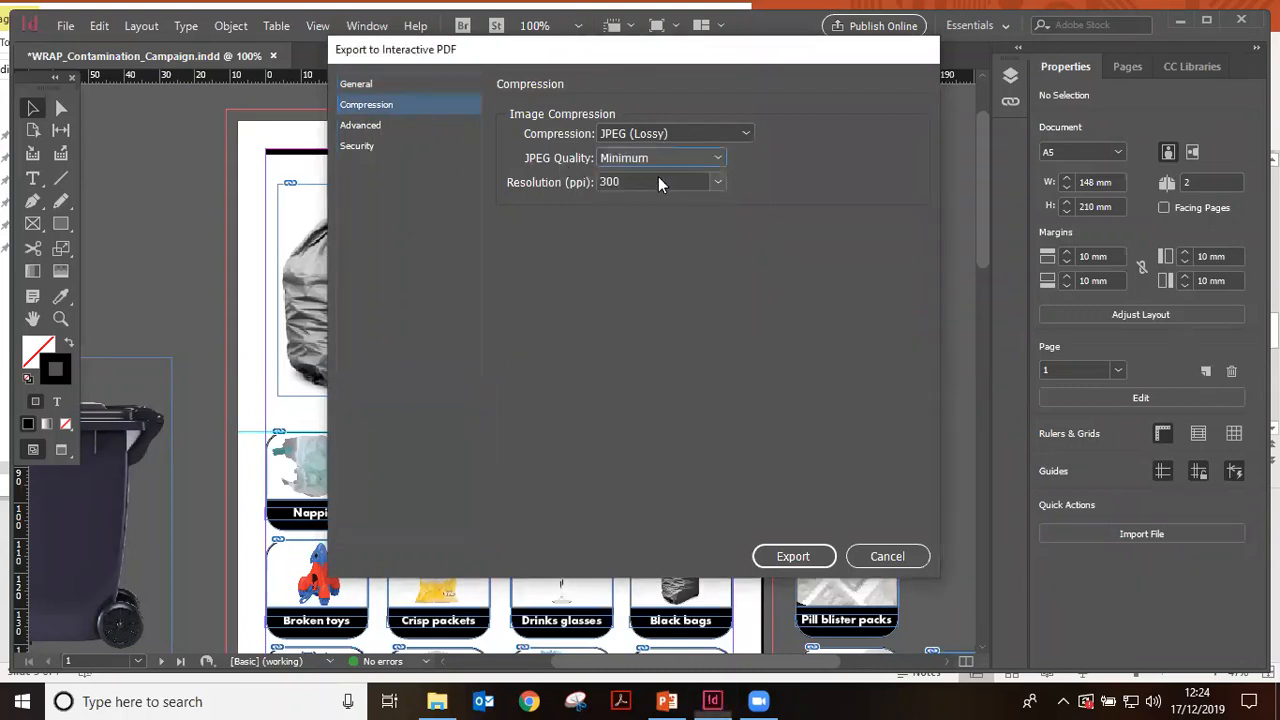
click(713, 161)
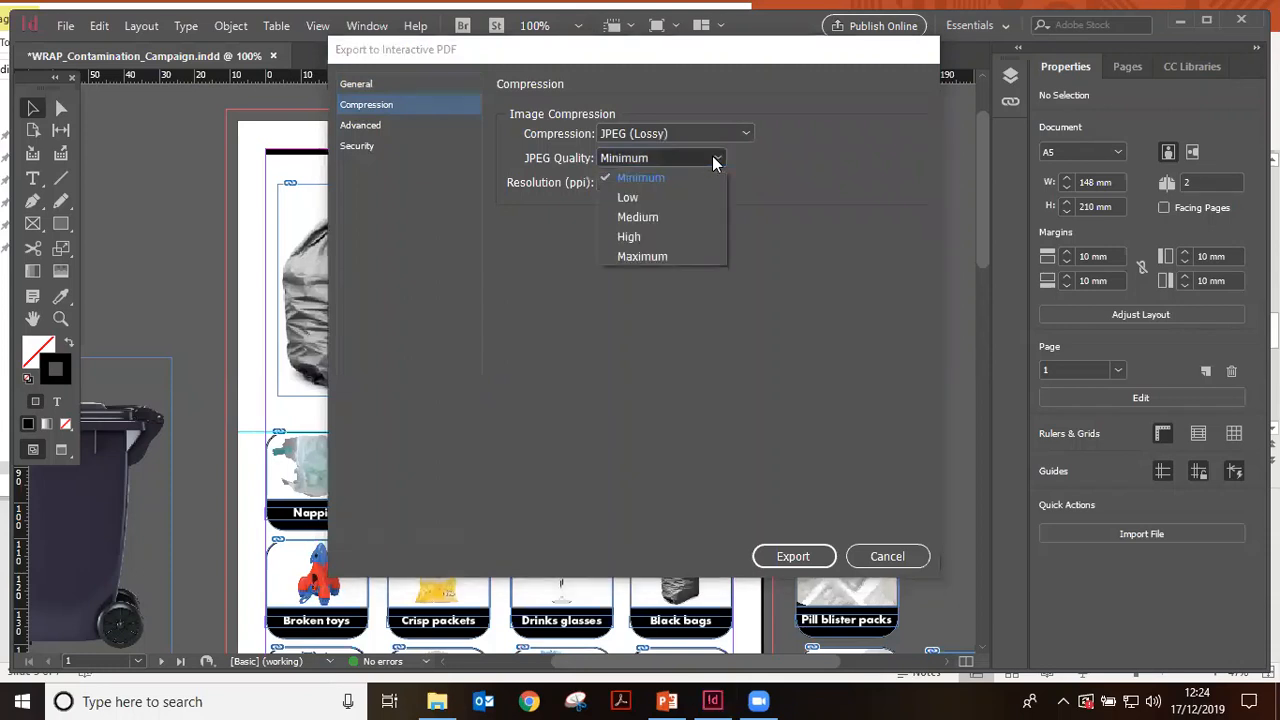
click(645, 257)
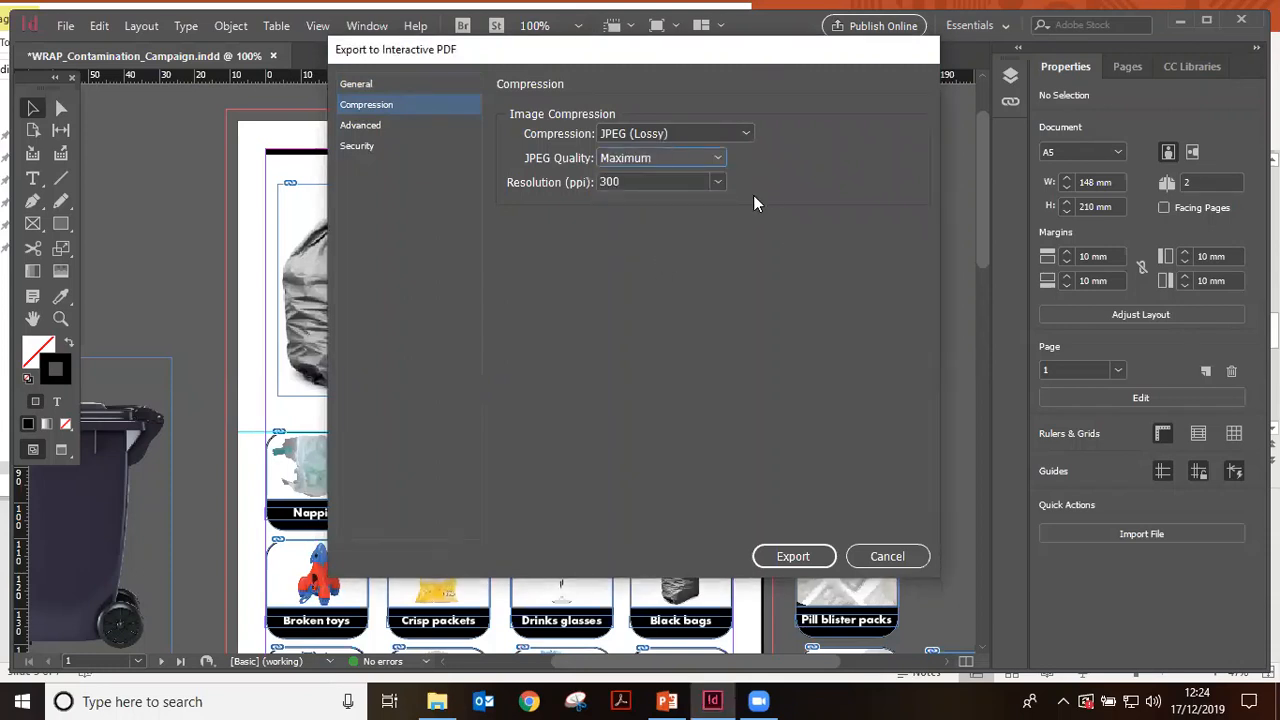
click(718, 183)
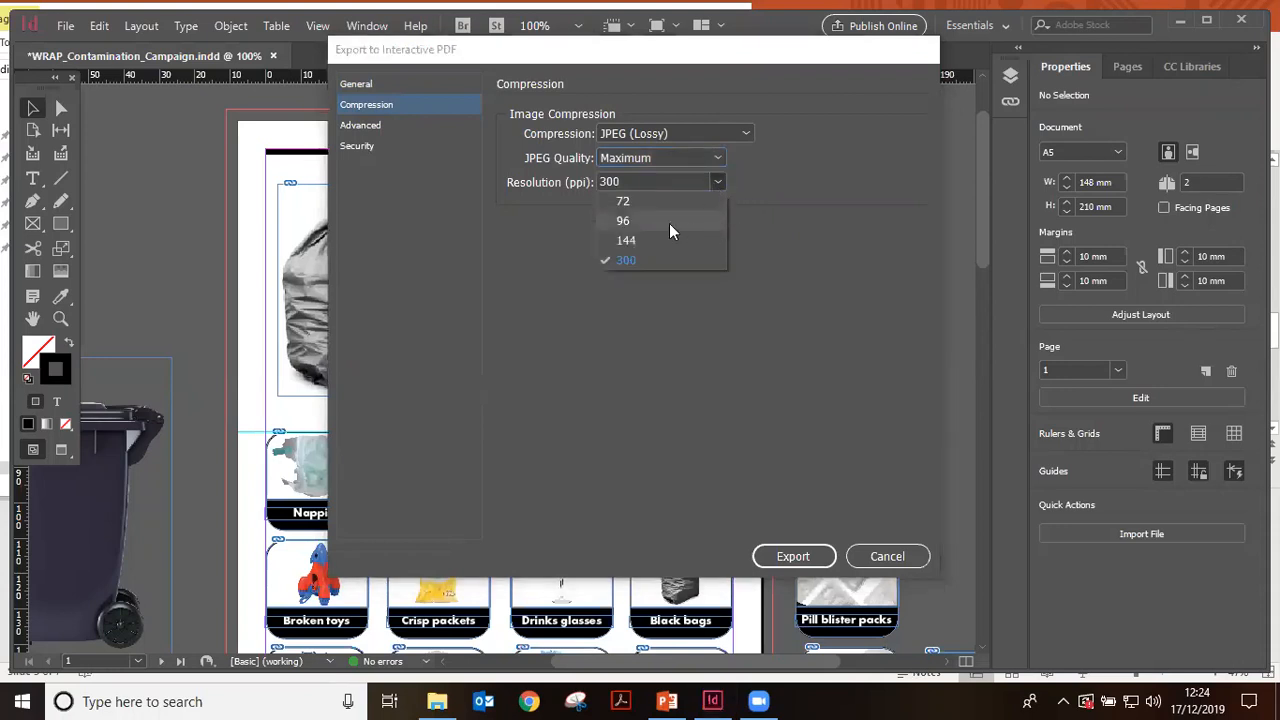
click(635, 240)
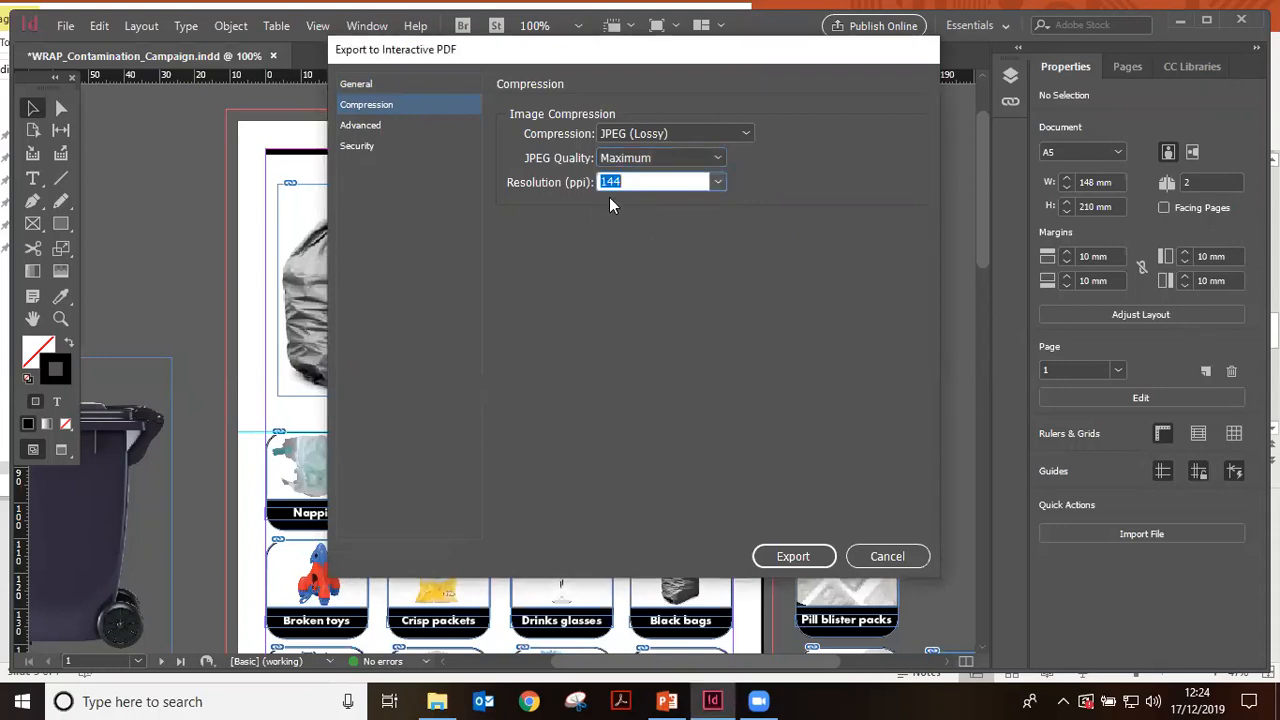
click(726, 192)
click(639, 264)
click(795, 557)
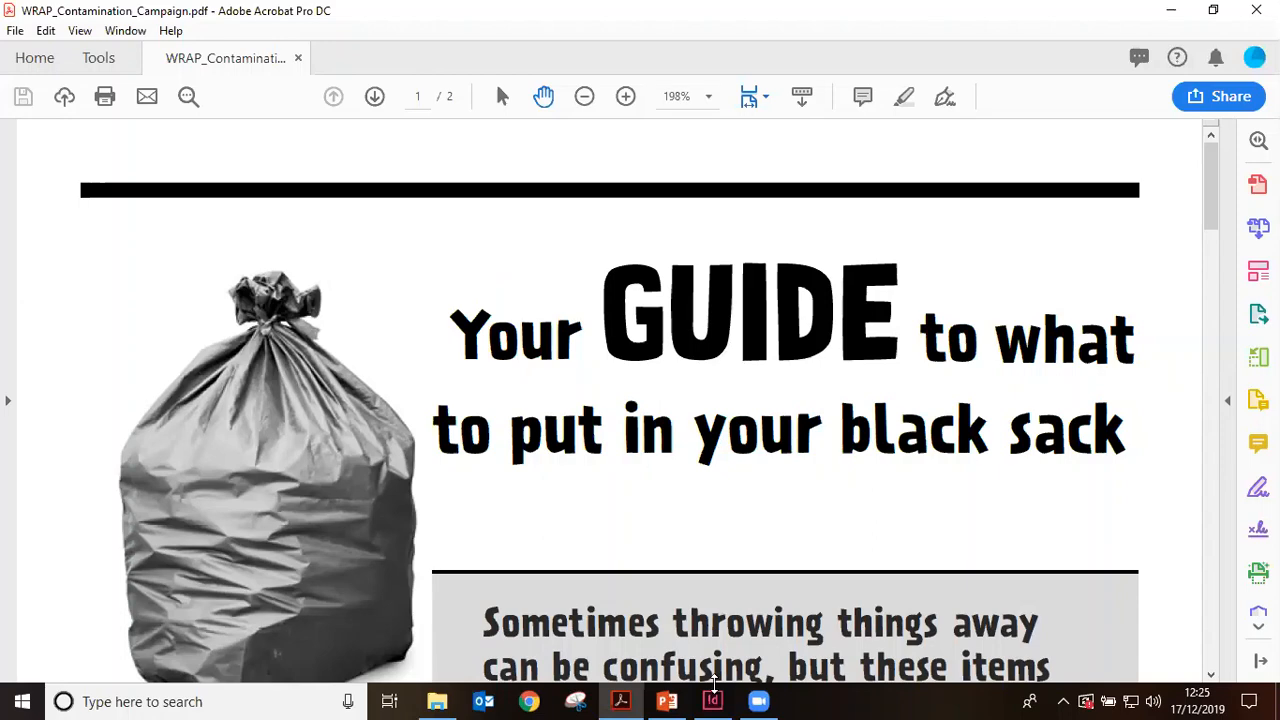
Review the exported WRAP_Contamination_Campaign.pdf in Adobe Acrobat at 75% zoom, from the headline to the footer logos
click(713, 692)
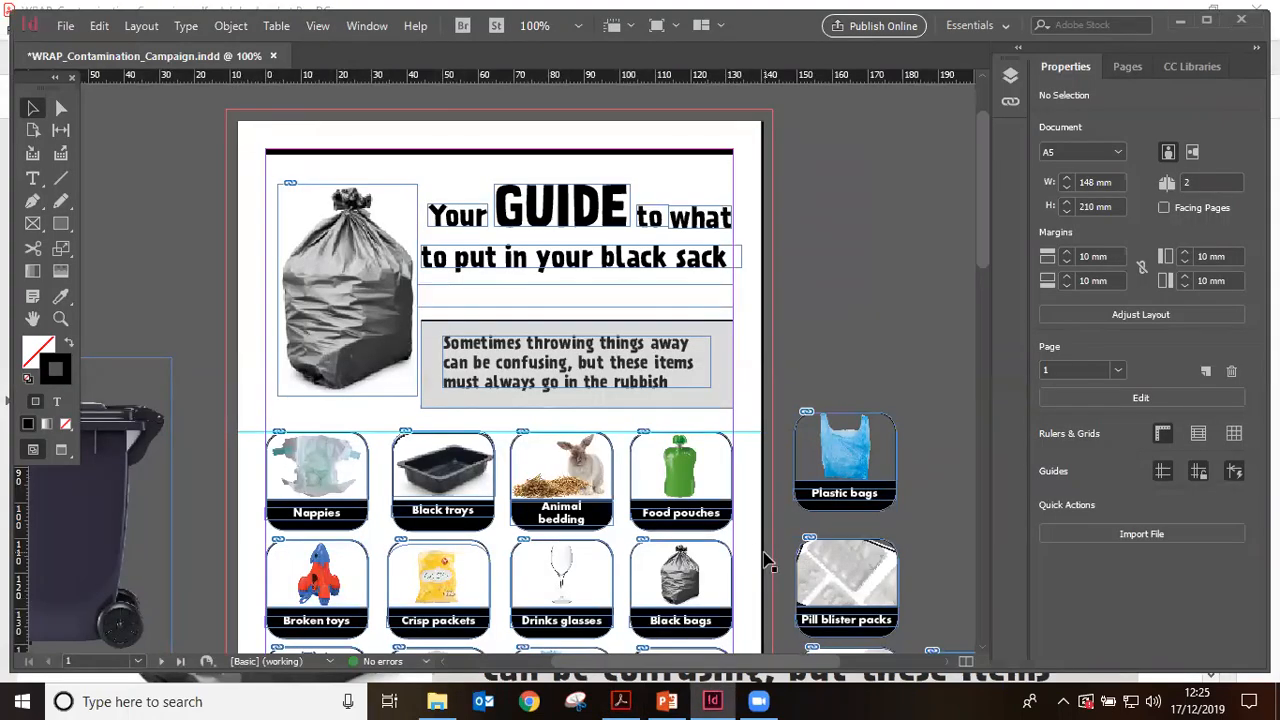
click(437, 701)
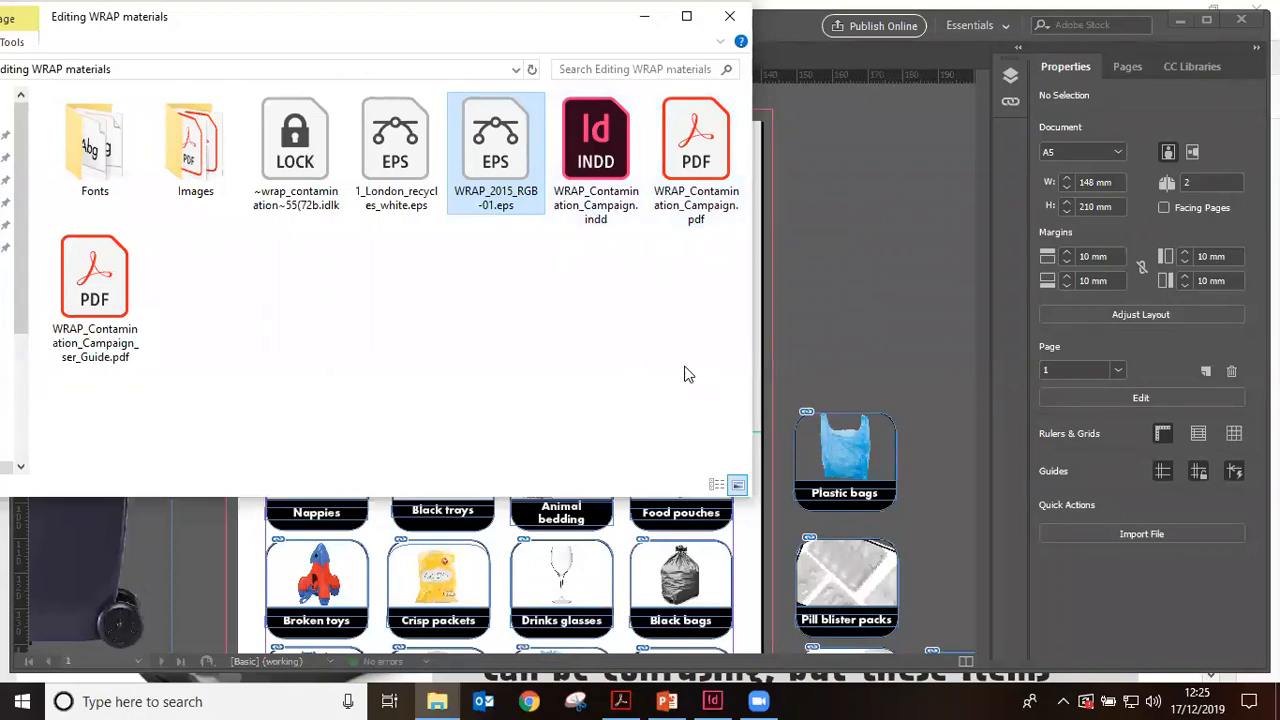
click(622, 701)
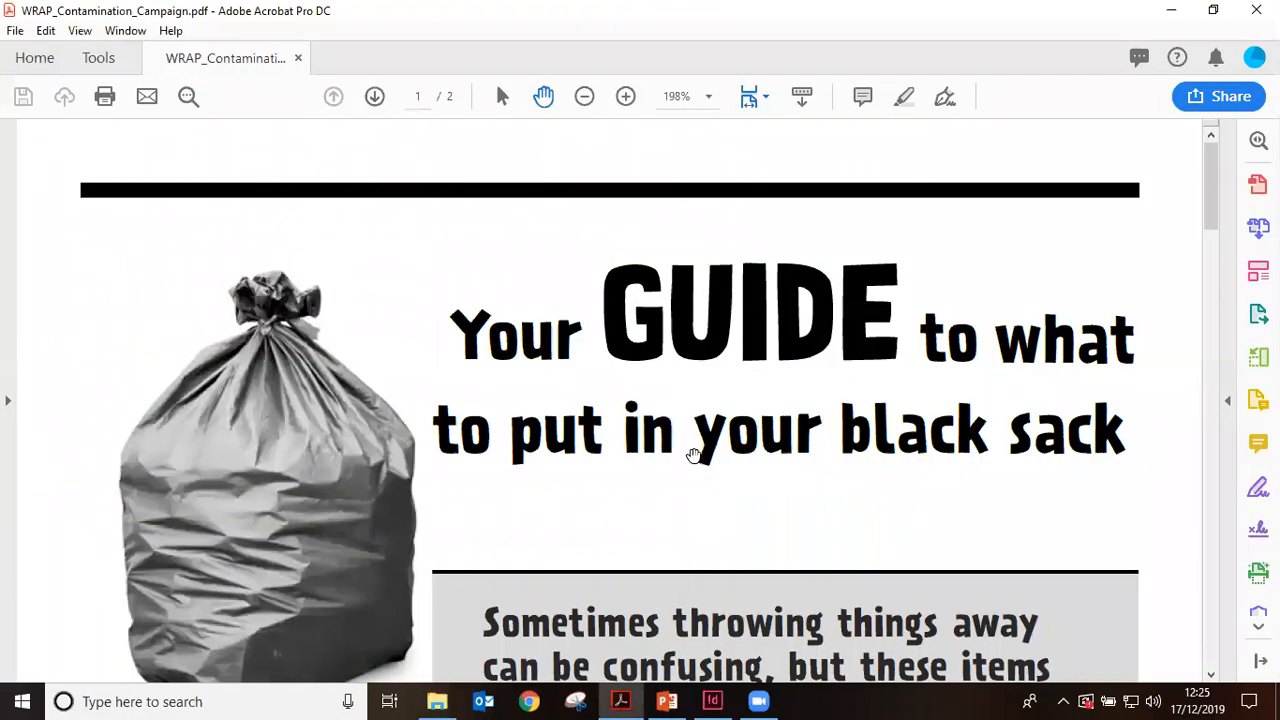
click(585, 106)
click(585, 98)
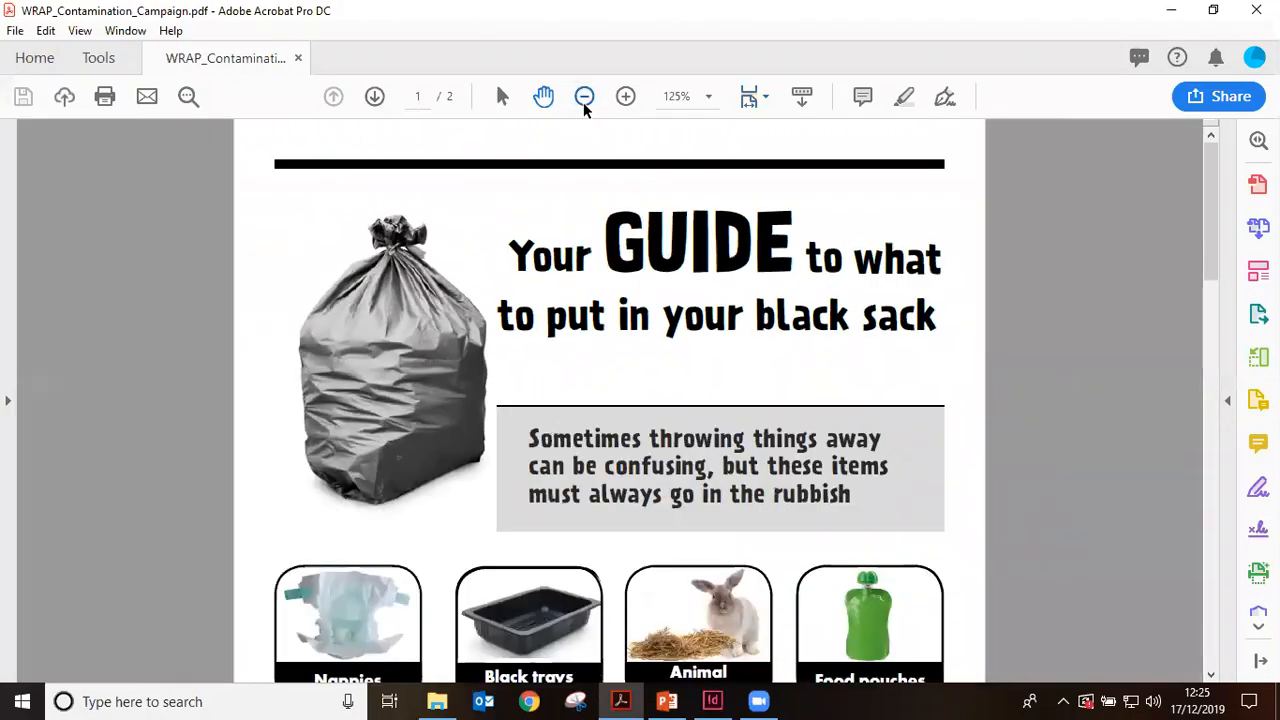
click(585, 98)
click(585, 98)
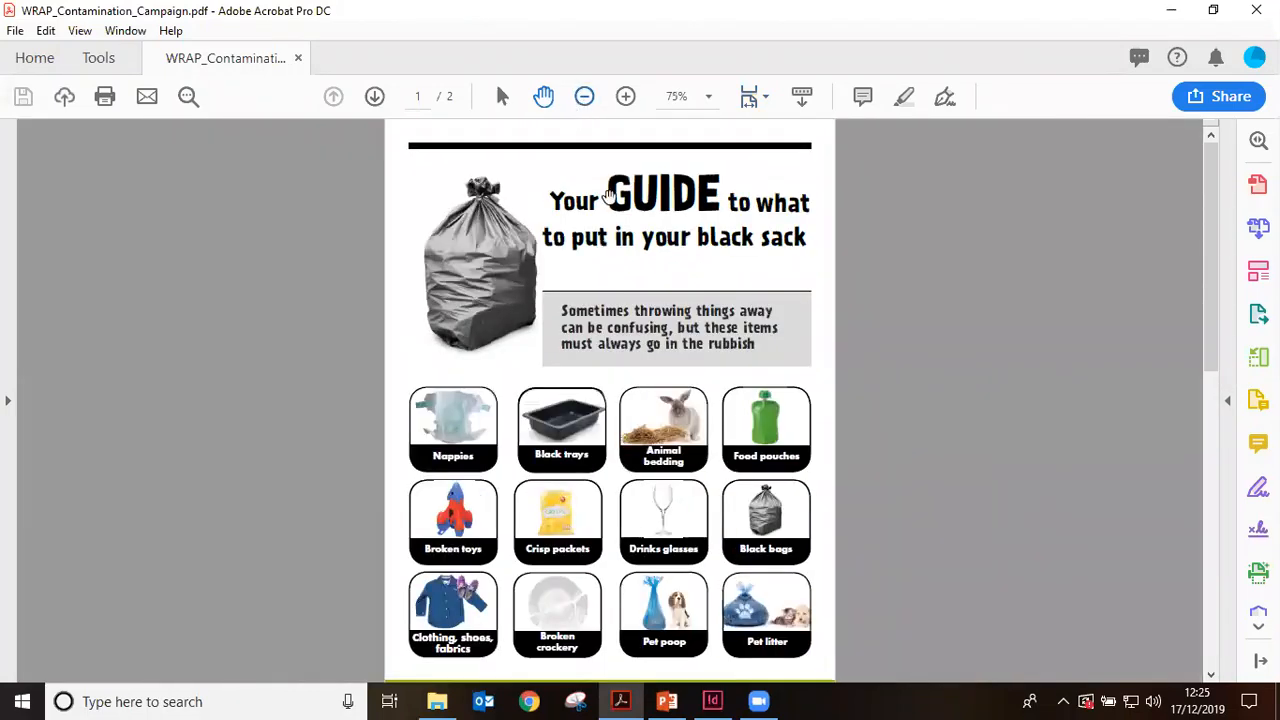
scroll(824, 197, down, 2)
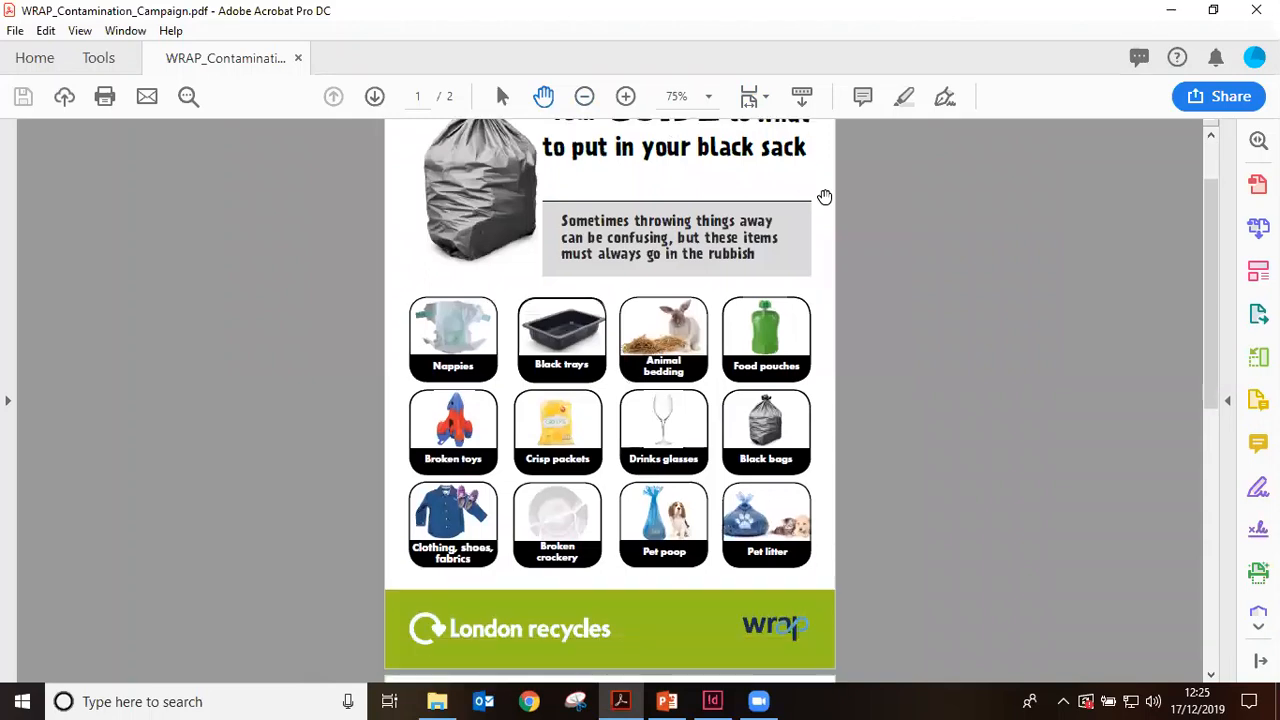
scroll(909, 446, down, 2)
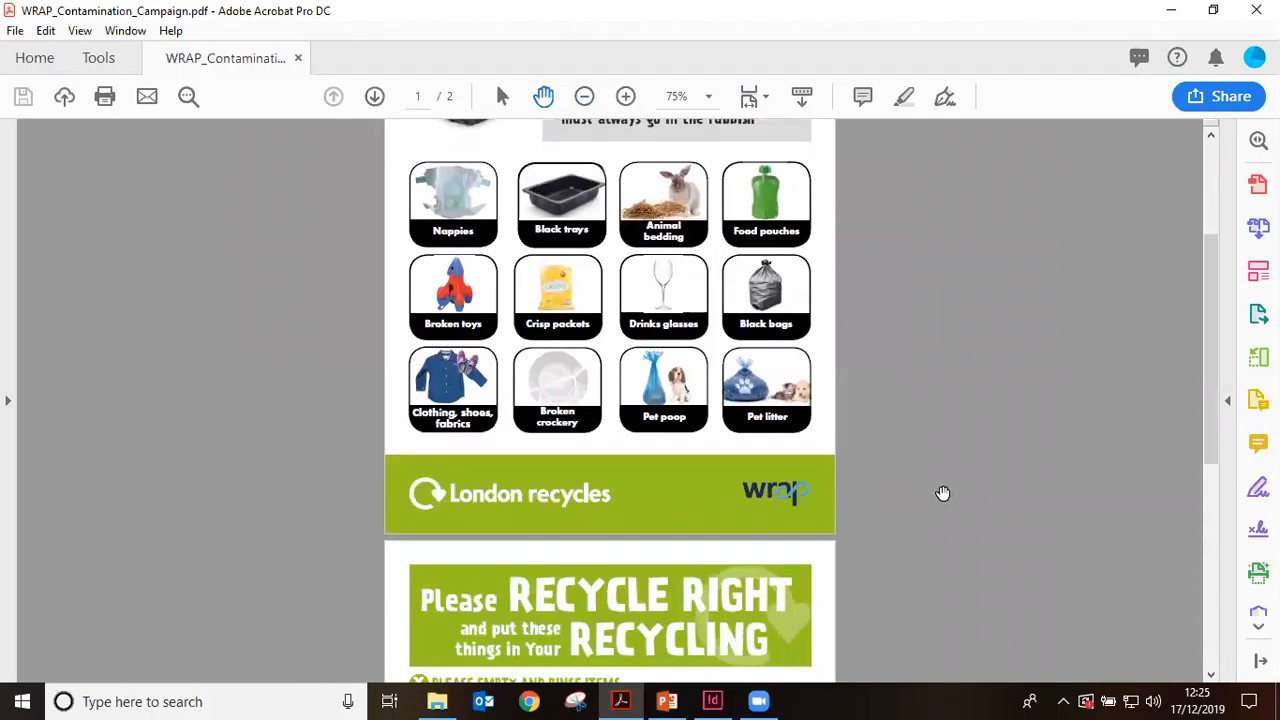
scroll(943, 485, up, 2)
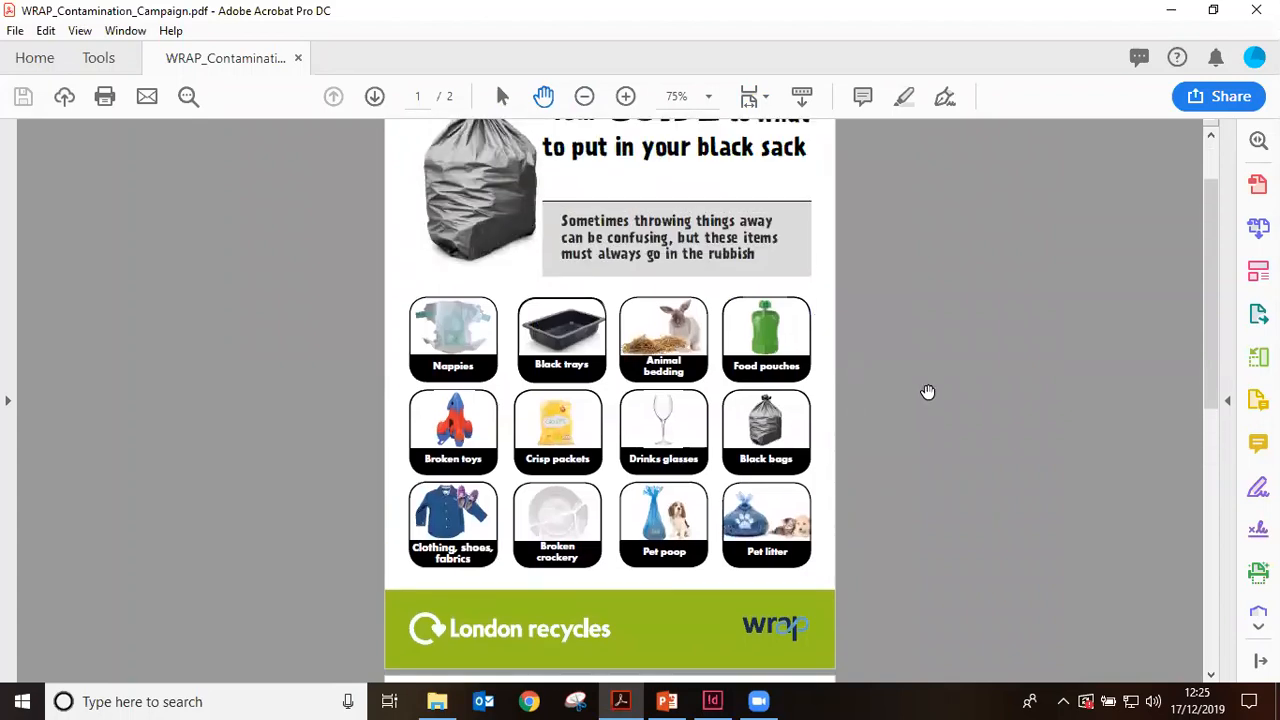
scroll(928, 392, up, 1)
scroll(928, 392, up, 1)
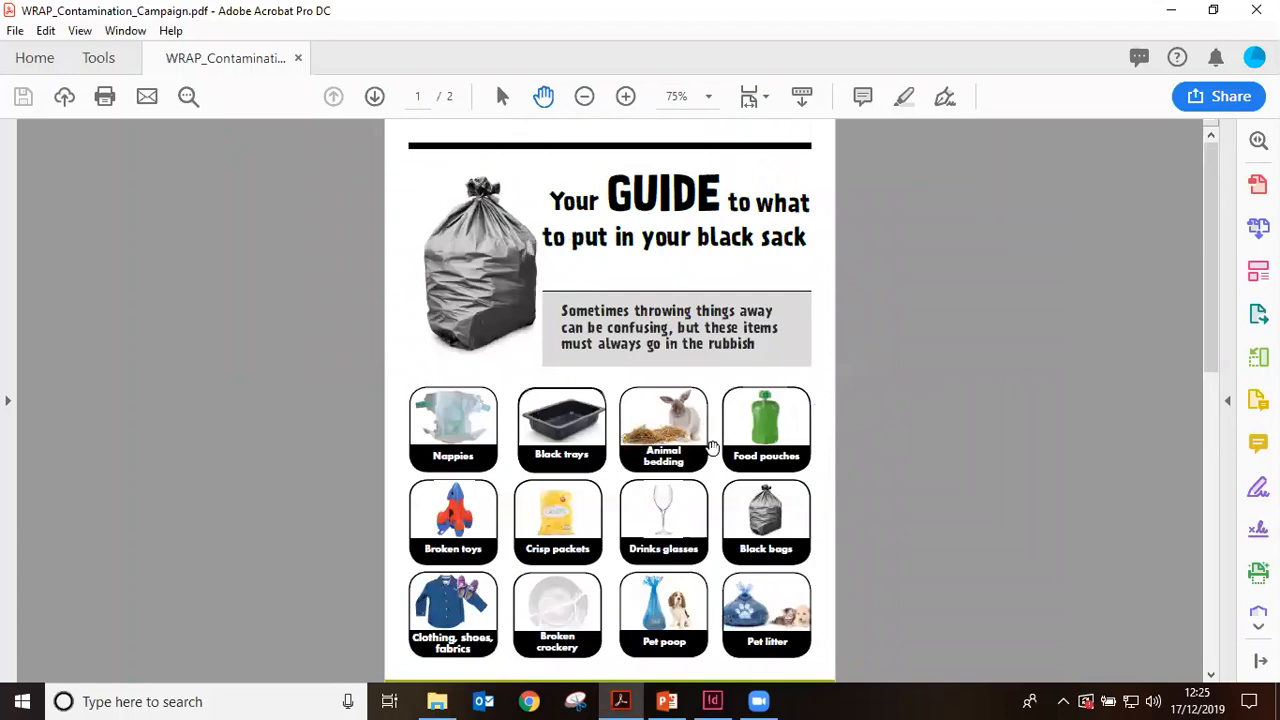
Close the exported PDF and delete WRAP_Contamination_Campaign.pdf from the Editing WRAP materials folder
click(1256, 10)
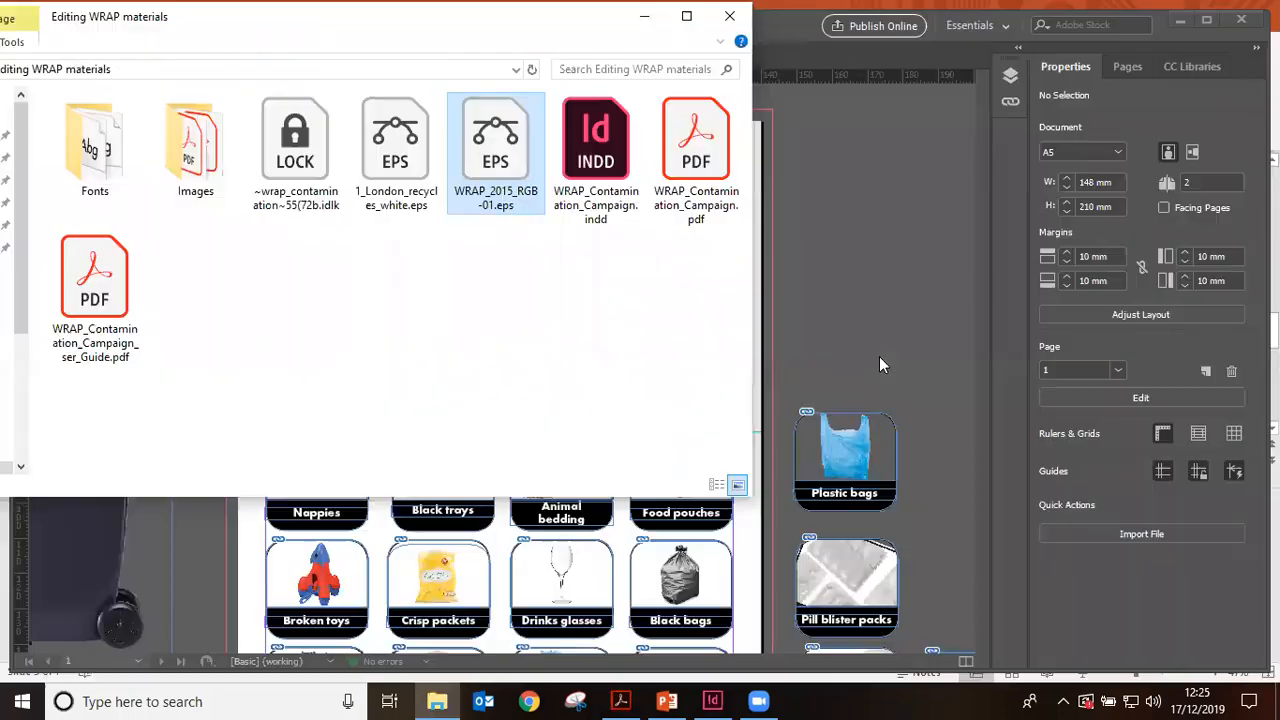
click(680, 168)
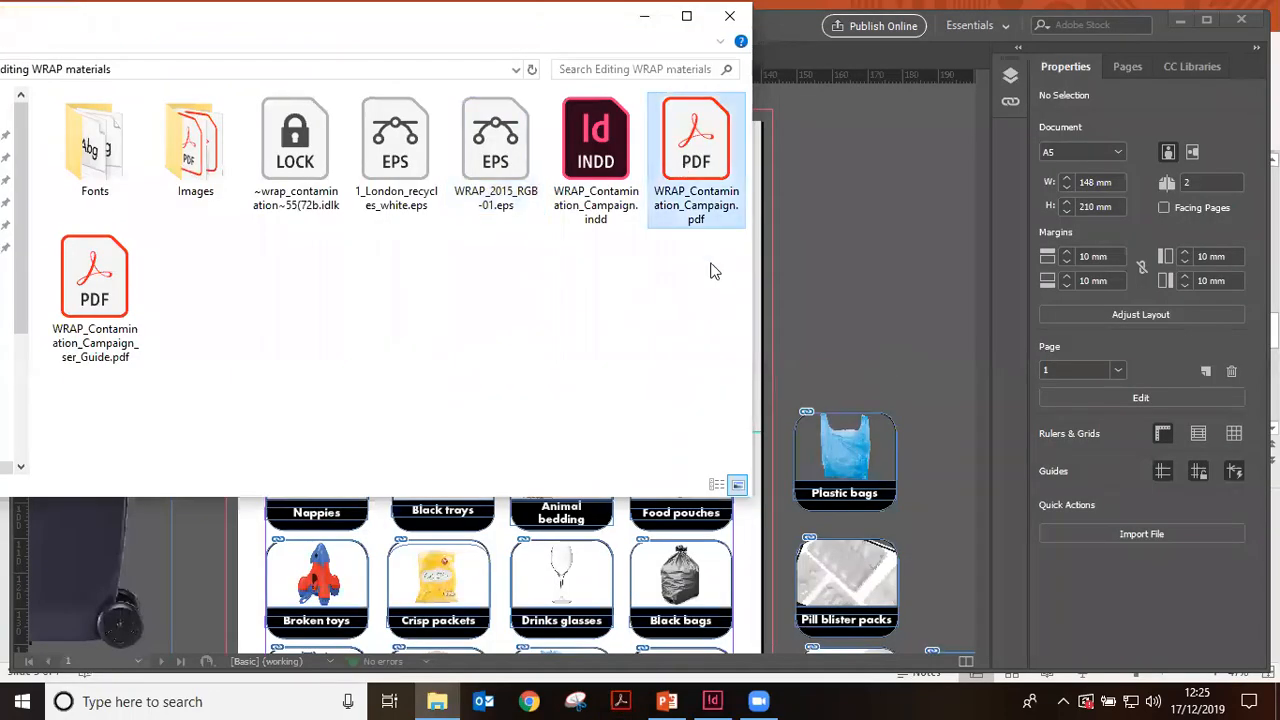
key(Delete)
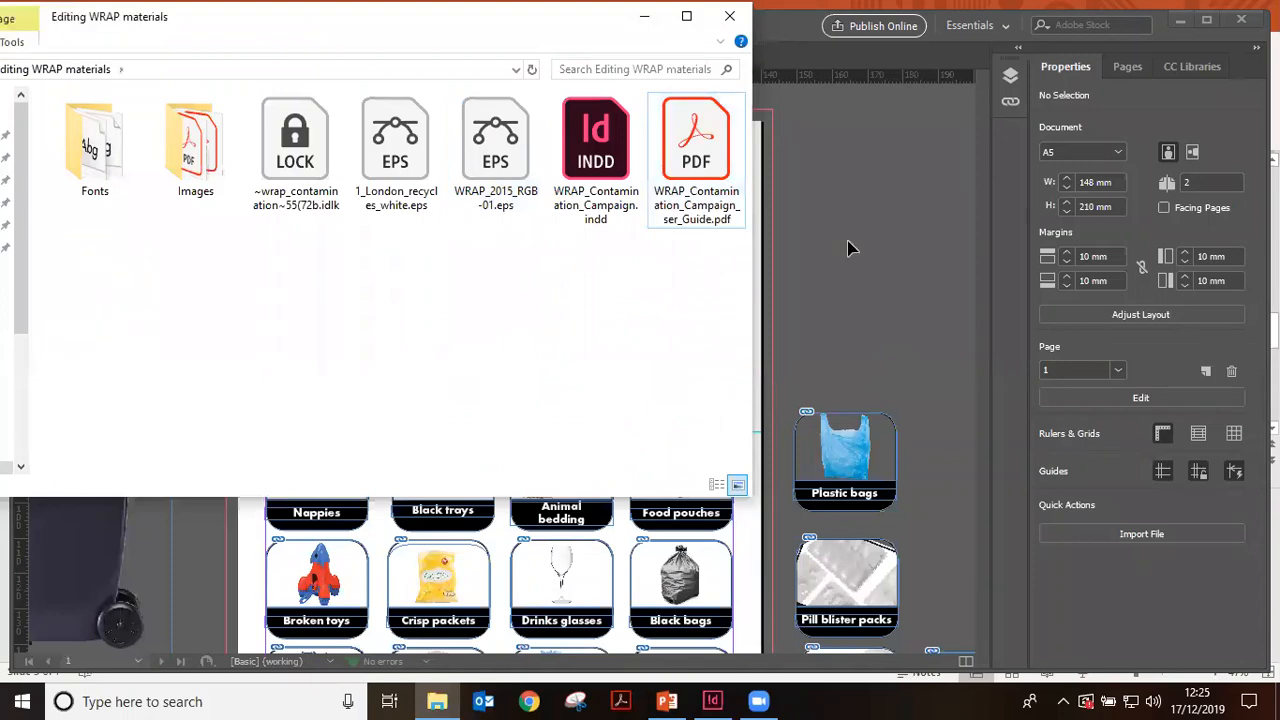
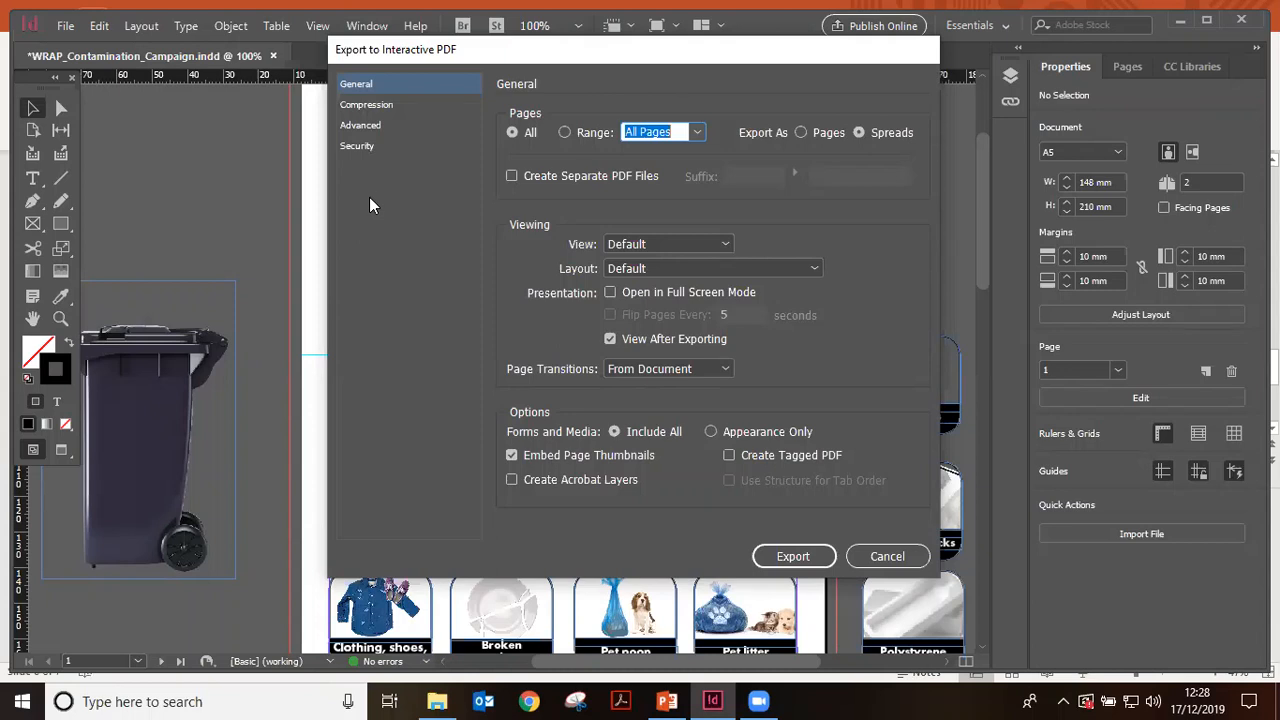
Examine the compression, advanced and general options of the interactive PDF export, and cancel the export
click(372, 105)
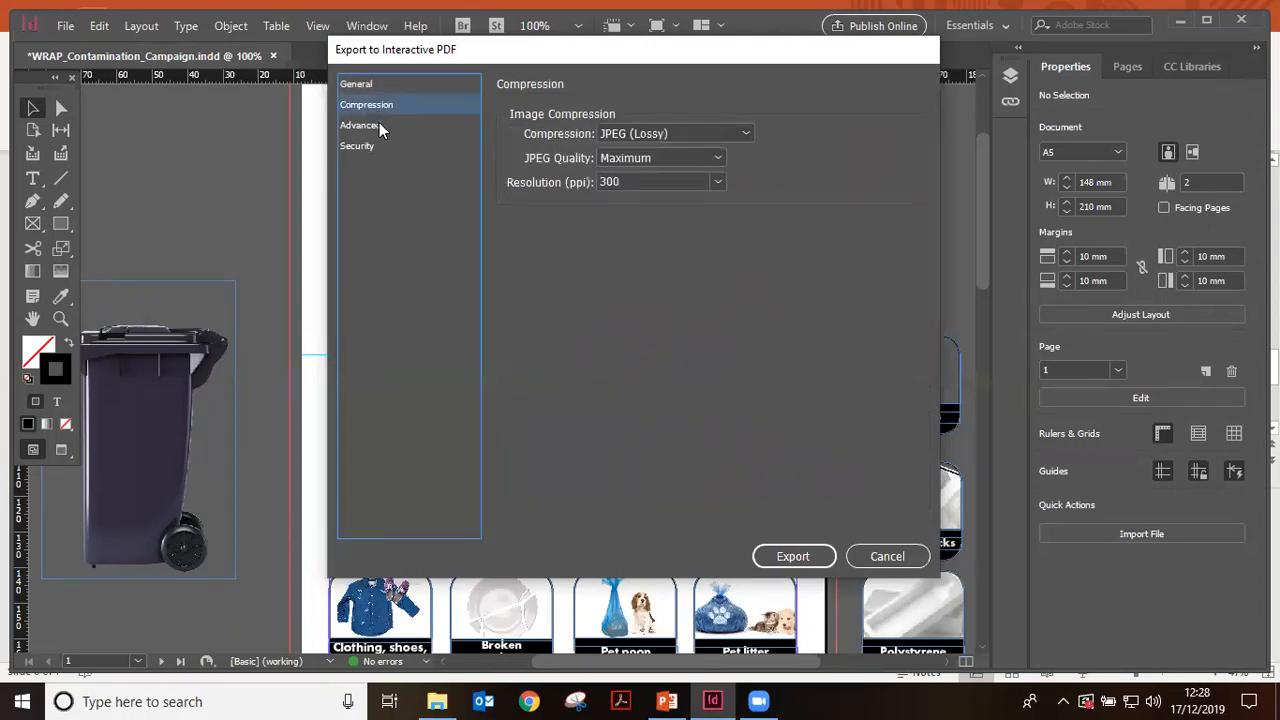
click(379, 125)
click(405, 88)
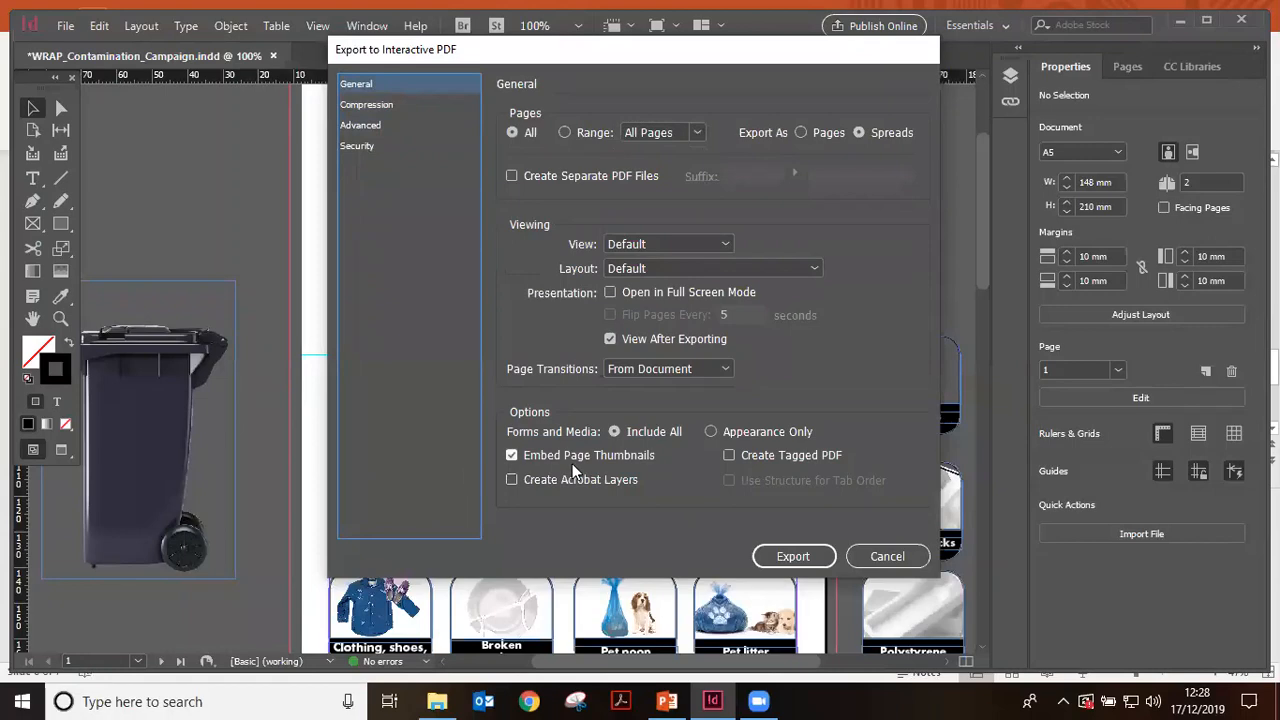
click(887, 556)
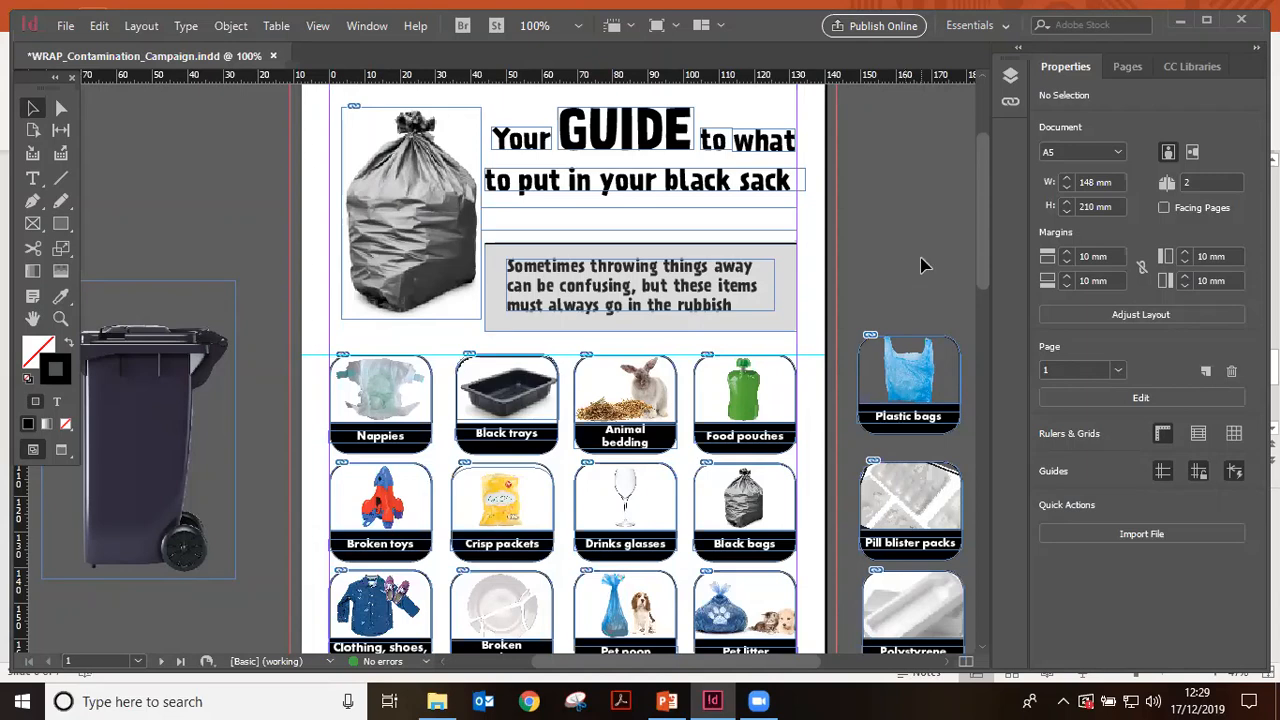
Select the London recycles logo in the green footer of page 1
drag(986, 255, 980, 306)
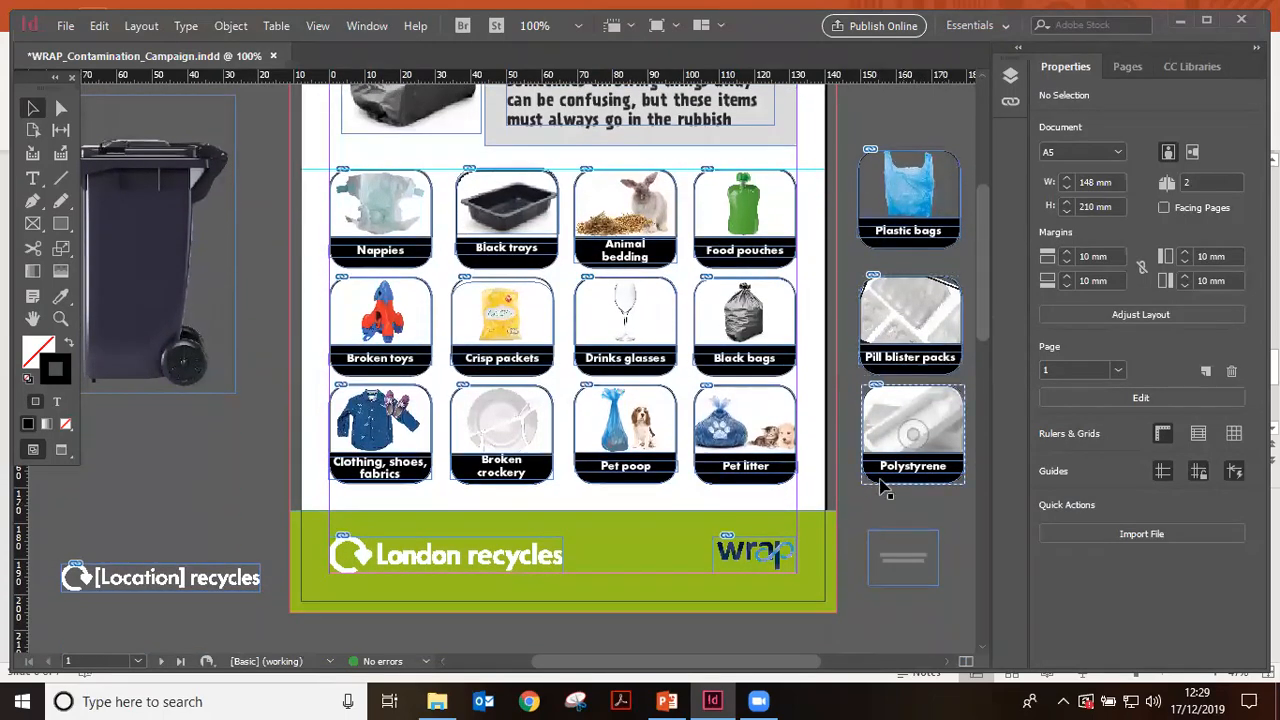
click(510, 553)
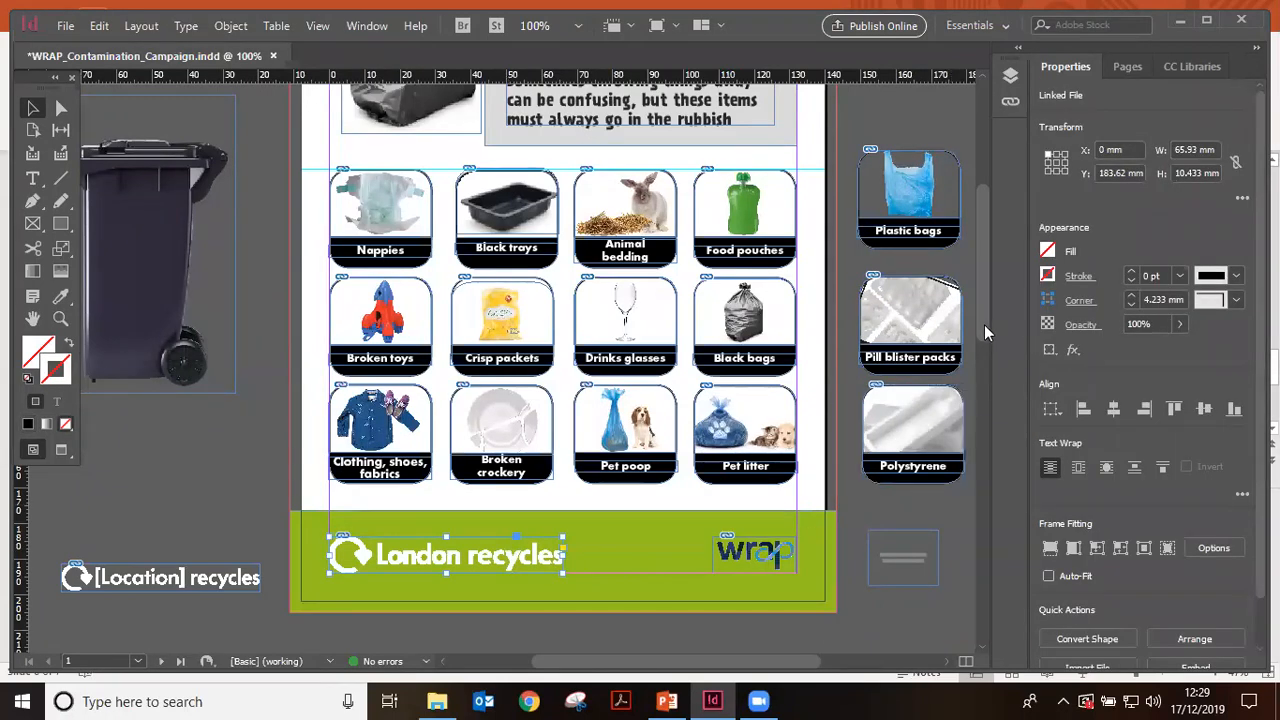
drag(984, 324, 984, 353)
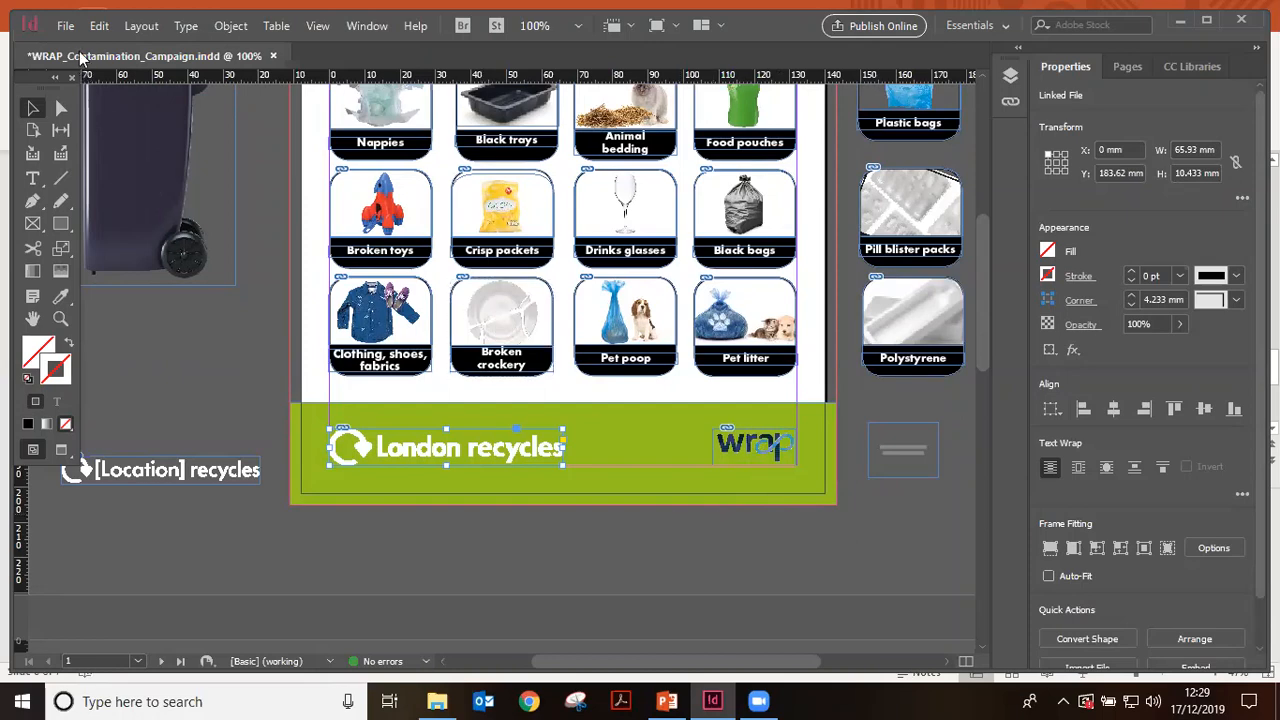
Start another interactive PDF export, examine its image compression settings, and cancel it
click(65, 26)
click(150, 392)
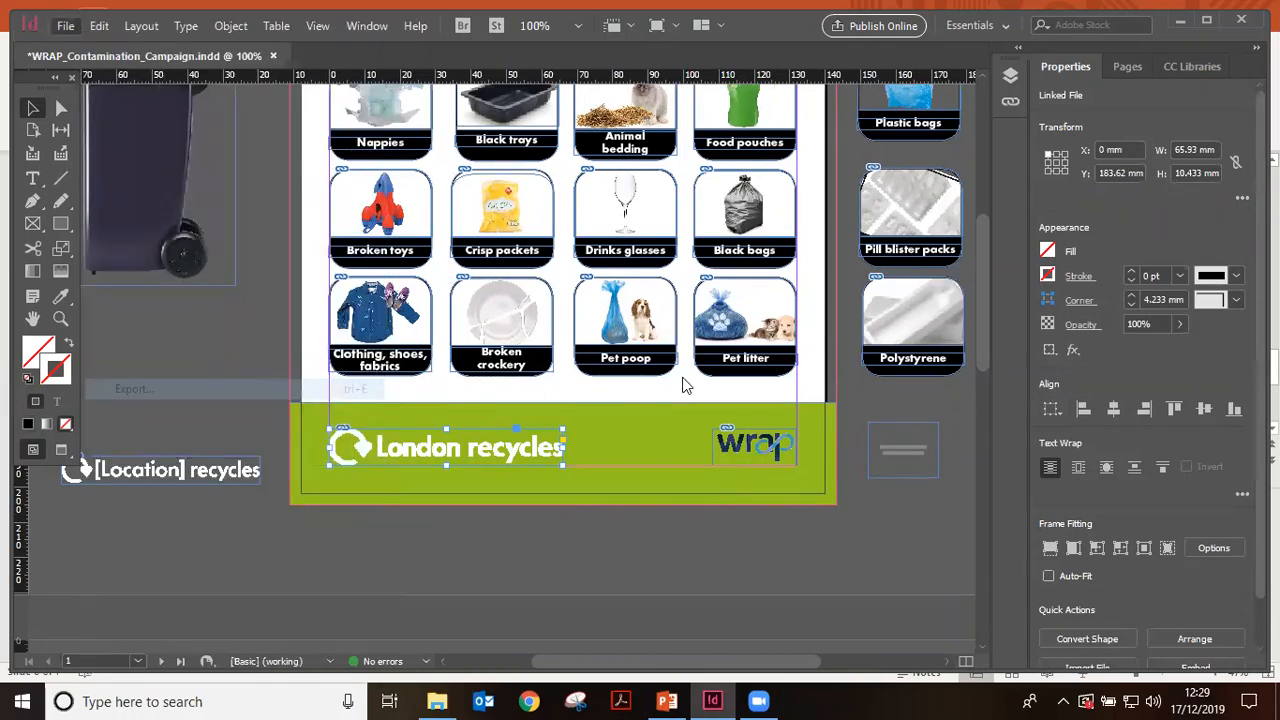
click(1054, 641)
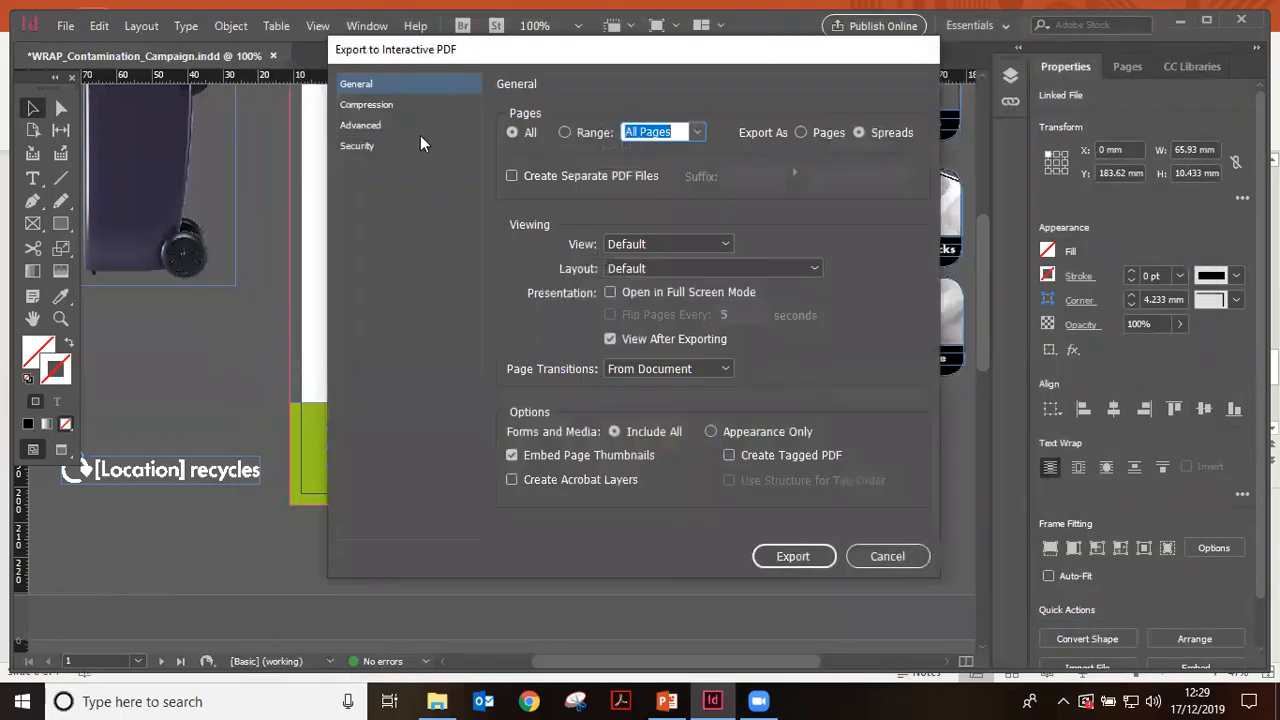
click(367, 104)
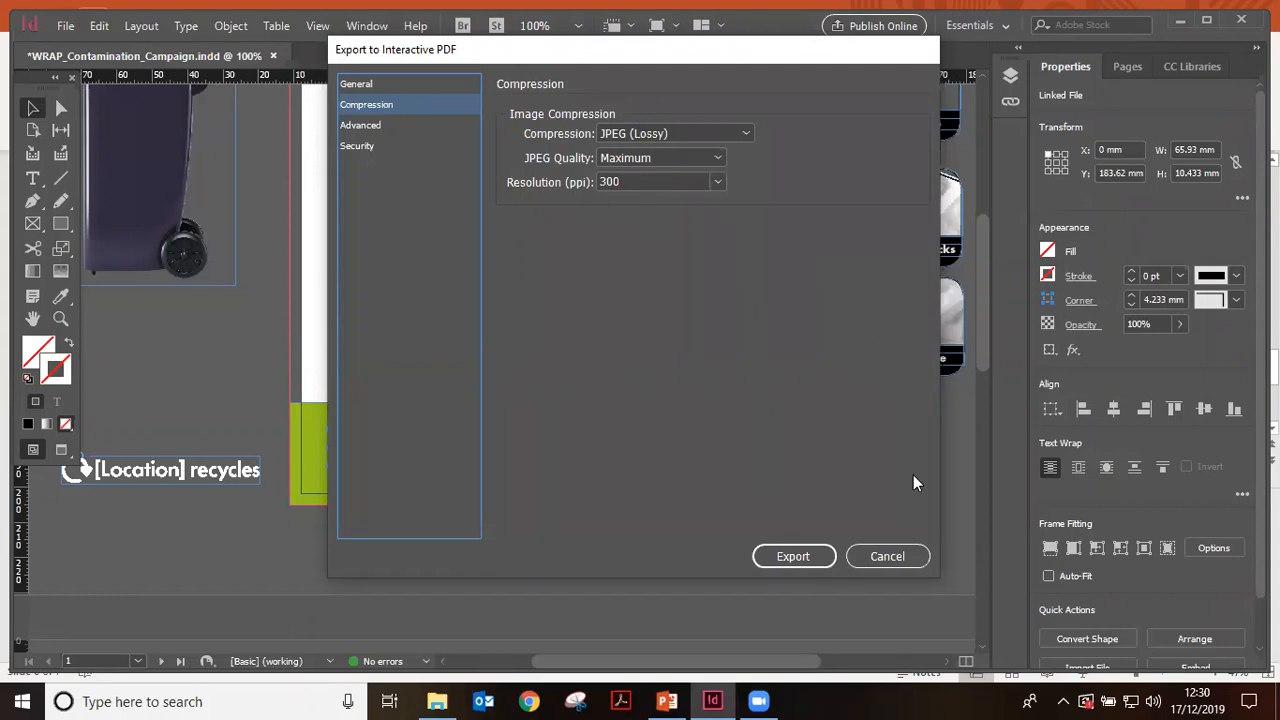
click(898, 560)
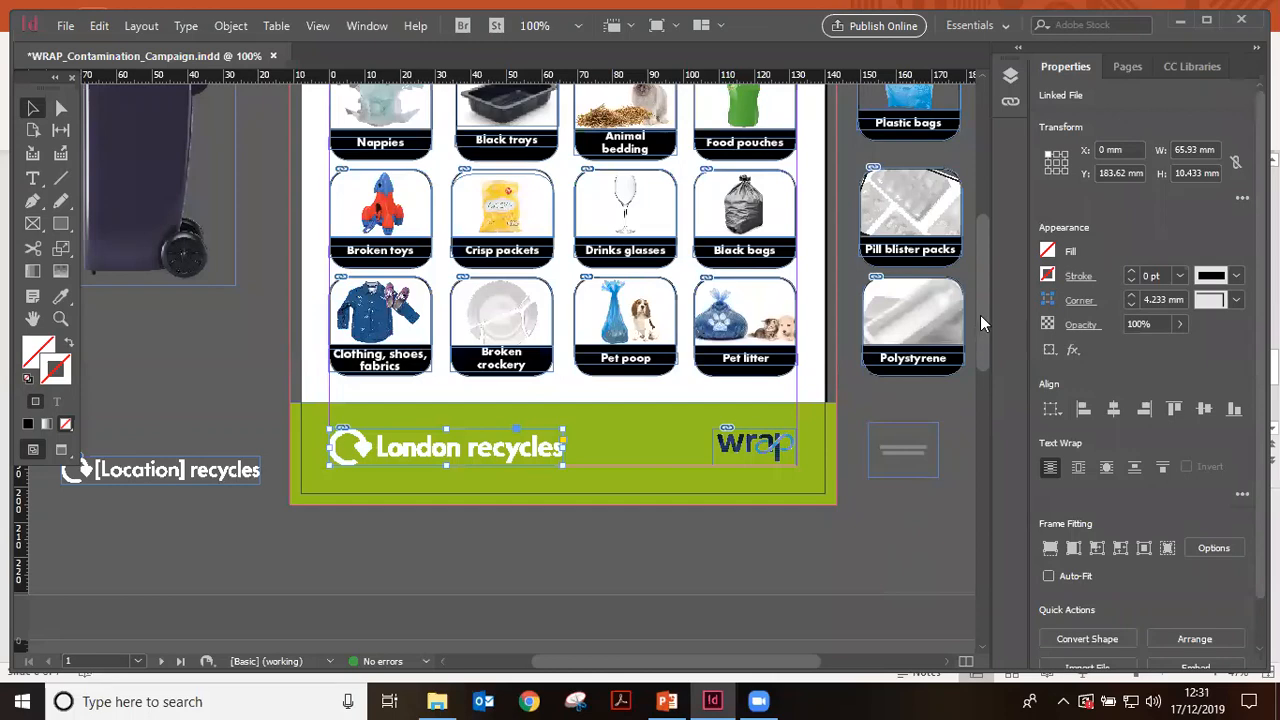
drag(980, 315, 945, 503)
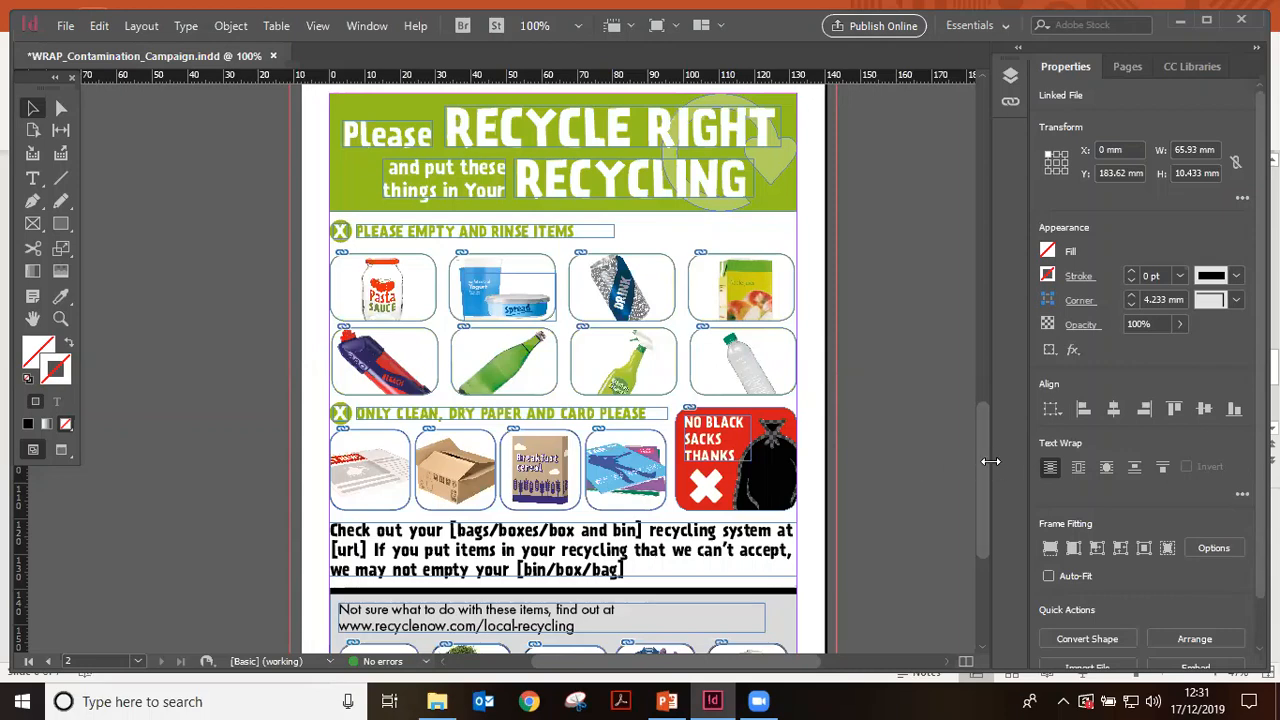
drag(978, 461, 1001, 150)
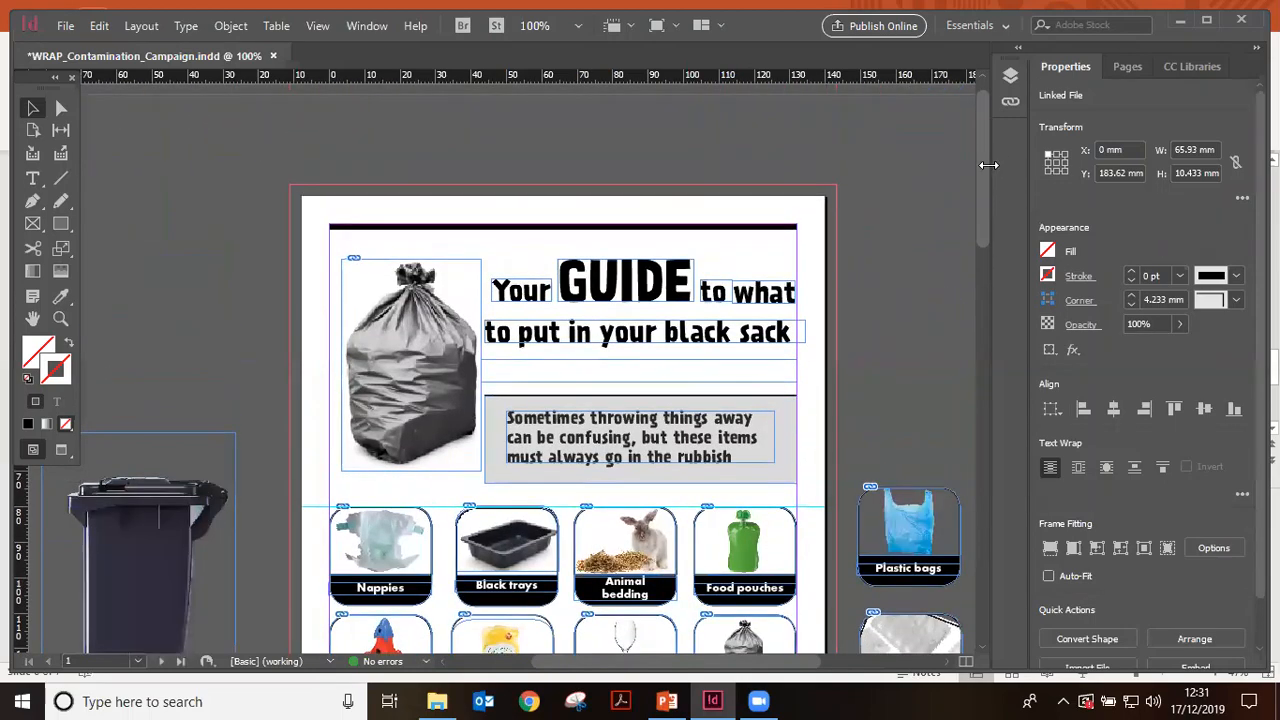
scroll(943, 293, down, 3)
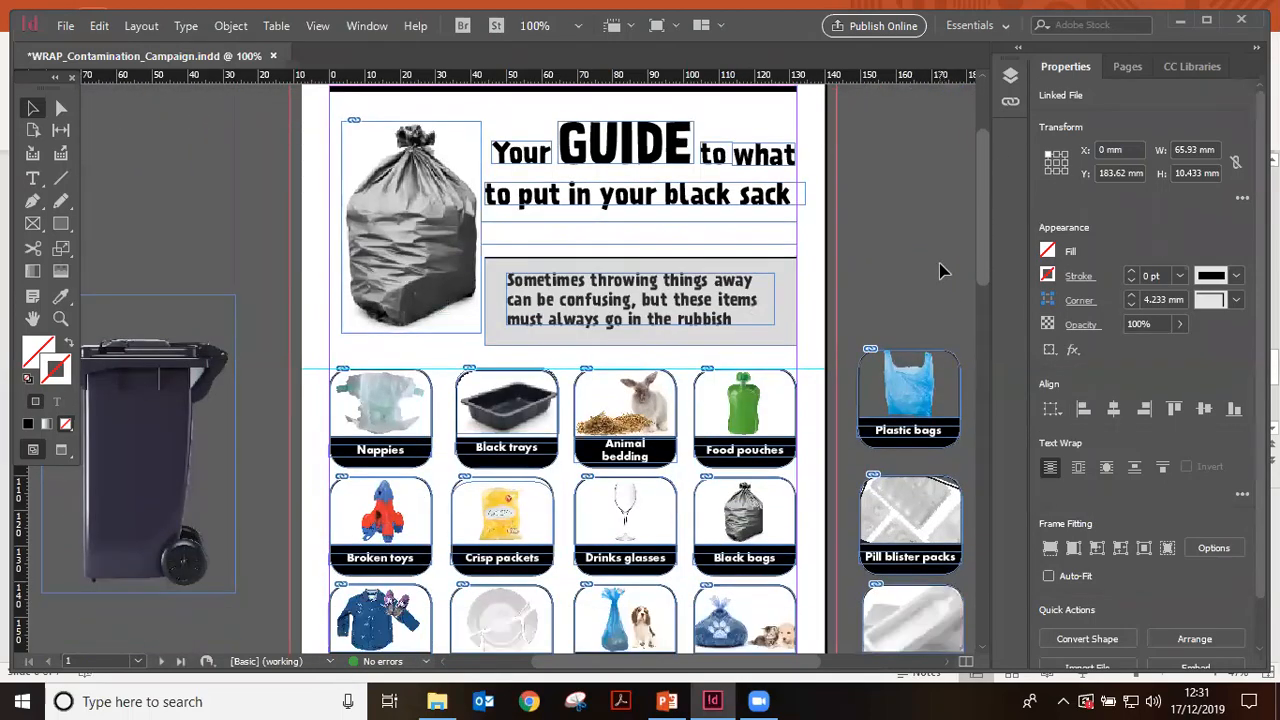